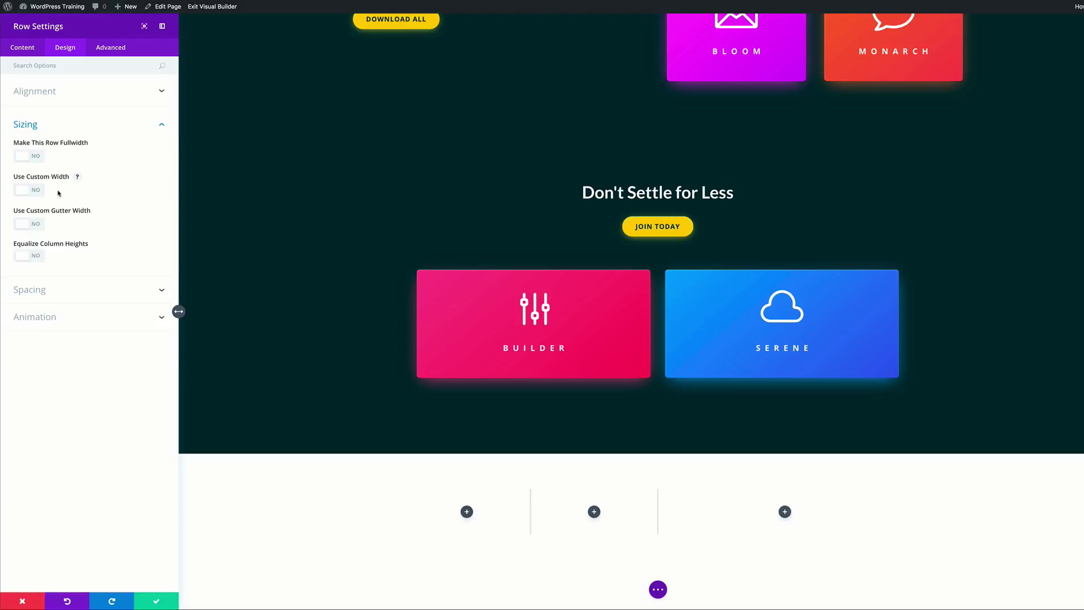
Give the new three-column row a custom width of 90% and a custom gutter width of 1
{"action": "left_click", "coordinate": [37, 192]}
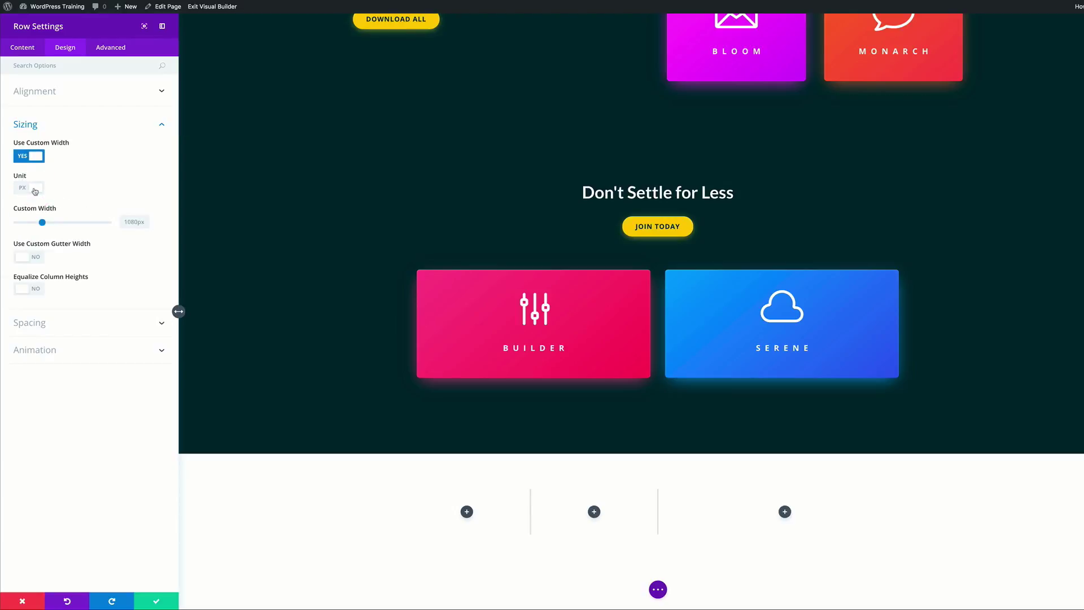
{"action": "left_click", "coordinate": [123, 221]}
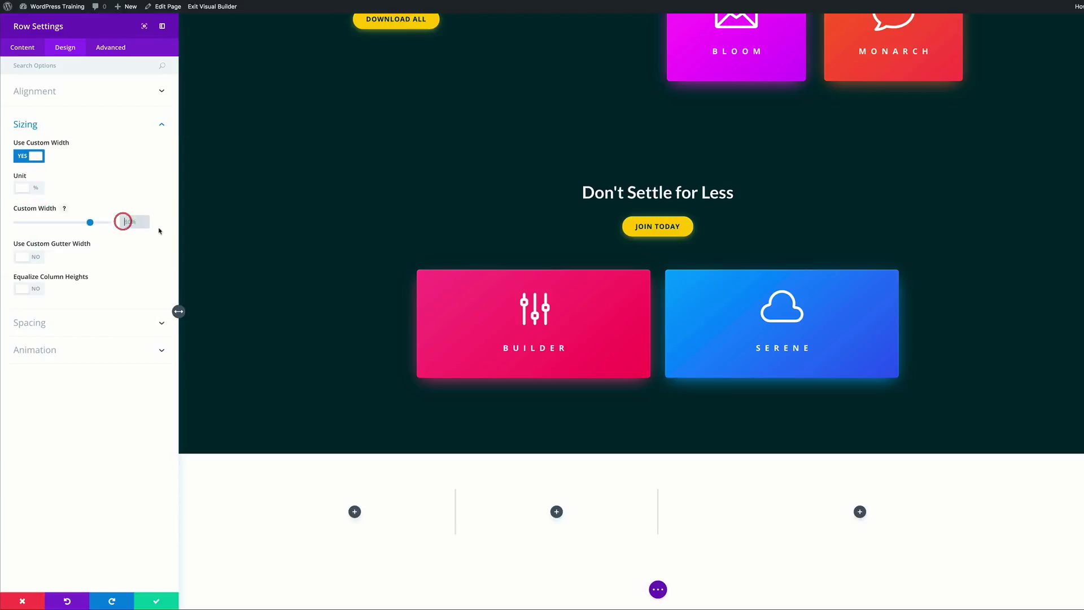
{"action": "type", "text": "90"}
{"action": "left_click", "coordinate": [38, 258]}
{"action": "left_click", "coordinate": [132, 291]}
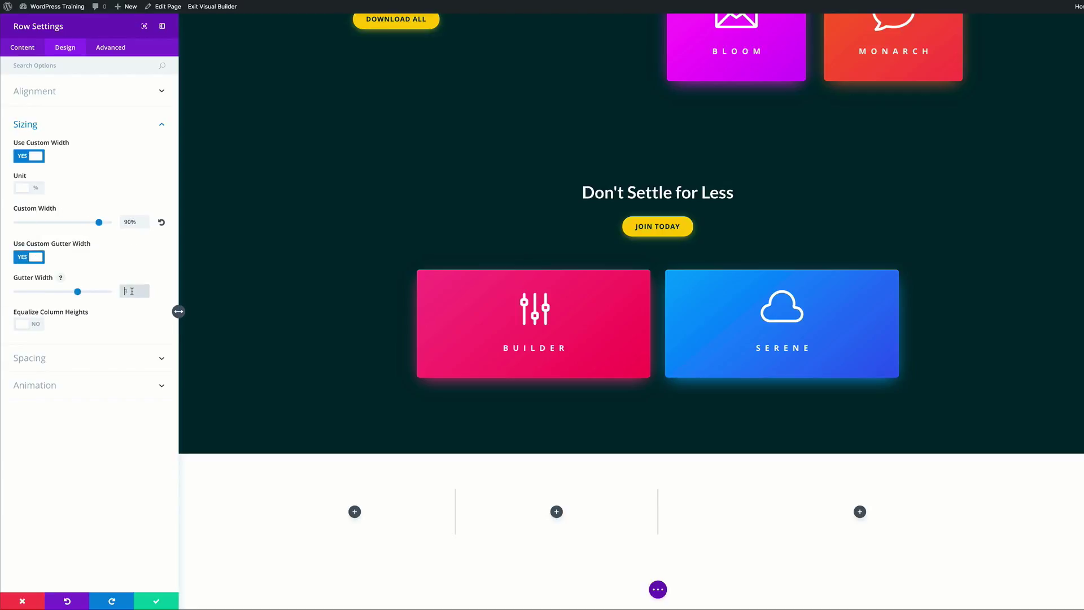
{"action": "type", "text": "1"}
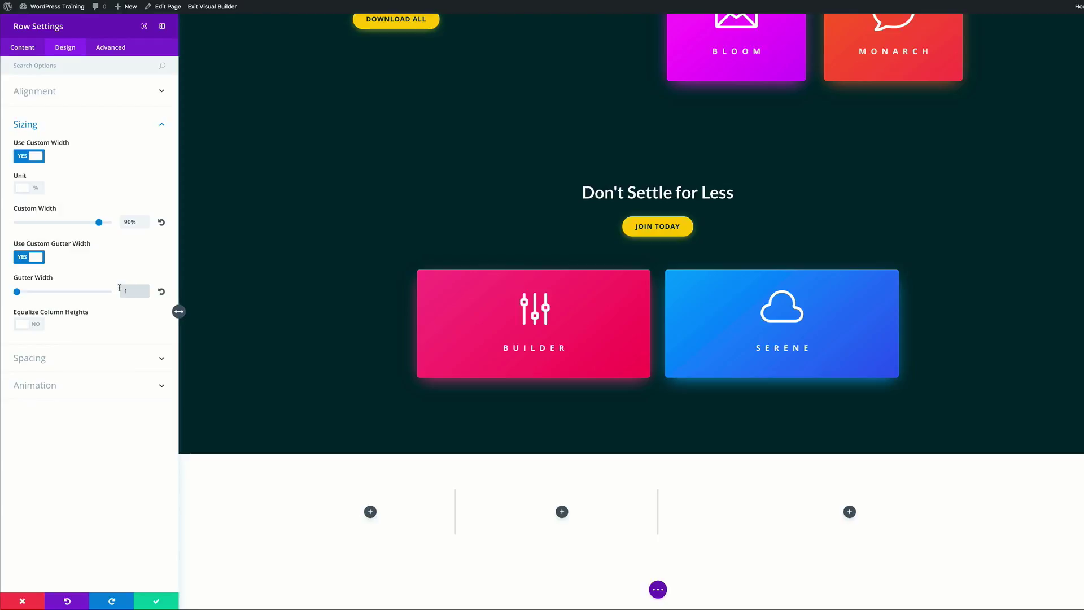
Set the row's top custom padding to 5% for column 2 and 24% for column 3, and save the row settings
{"action": "left_click", "coordinate": [40, 359]}
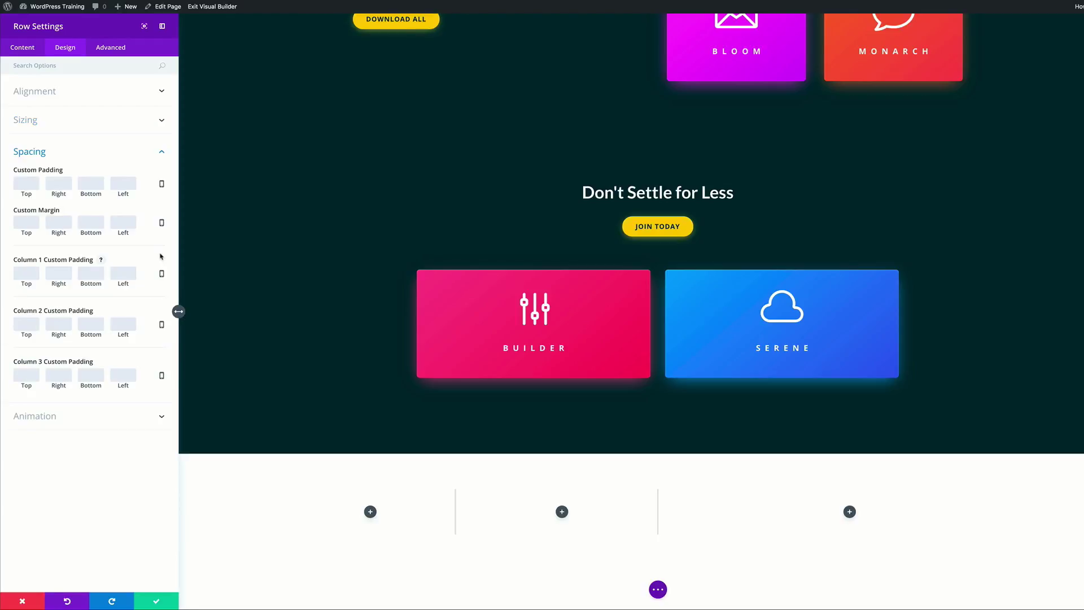
{"action": "left_click", "coordinate": [32, 323]}
{"action": "type", "text": "5%"}
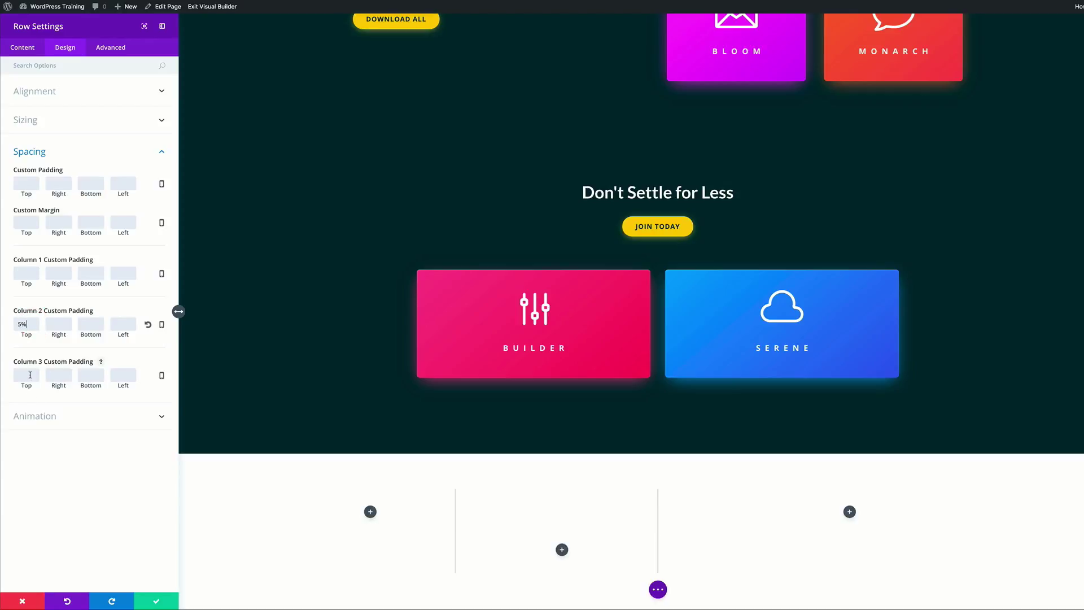
{"action": "left_click", "coordinate": [30, 375]}
{"action": "type", "text": "24%"}
{"action": "left_click", "coordinate": [158, 600]}
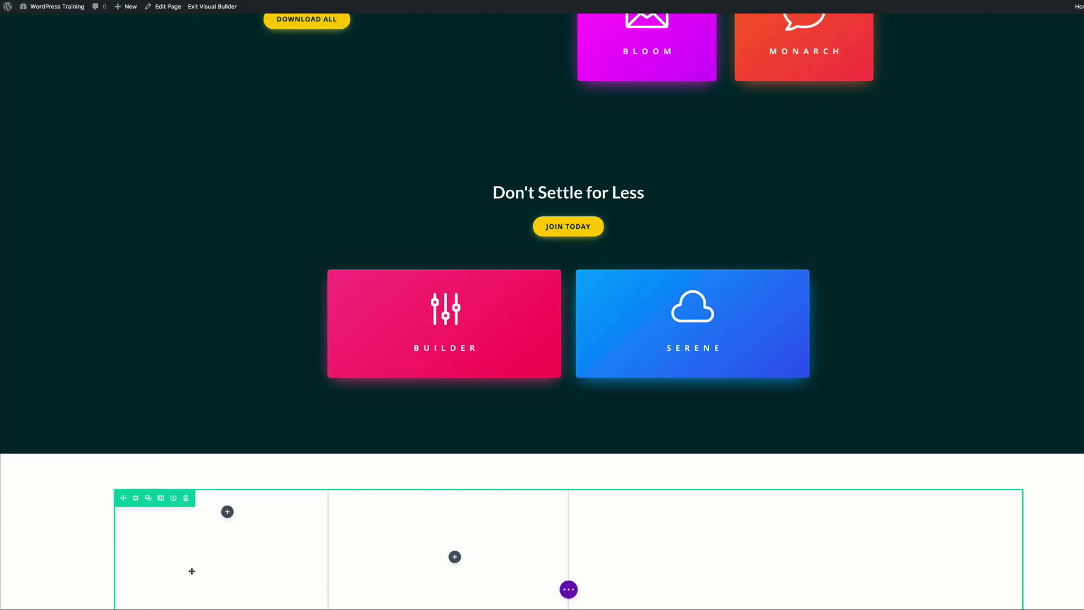
Insert an Image module into the first column of the new row
{"action": "scroll", "coordinate": [100, 511], "scroll_direction": "down", "scroll_amount": 4}
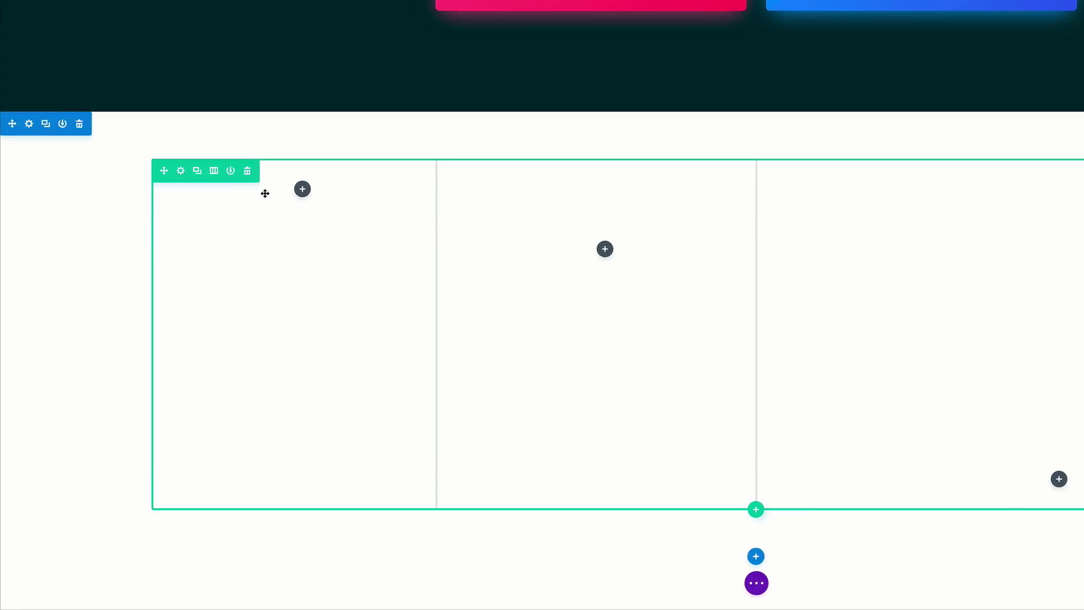
{"action": "left_click", "coordinate": [303, 192]}
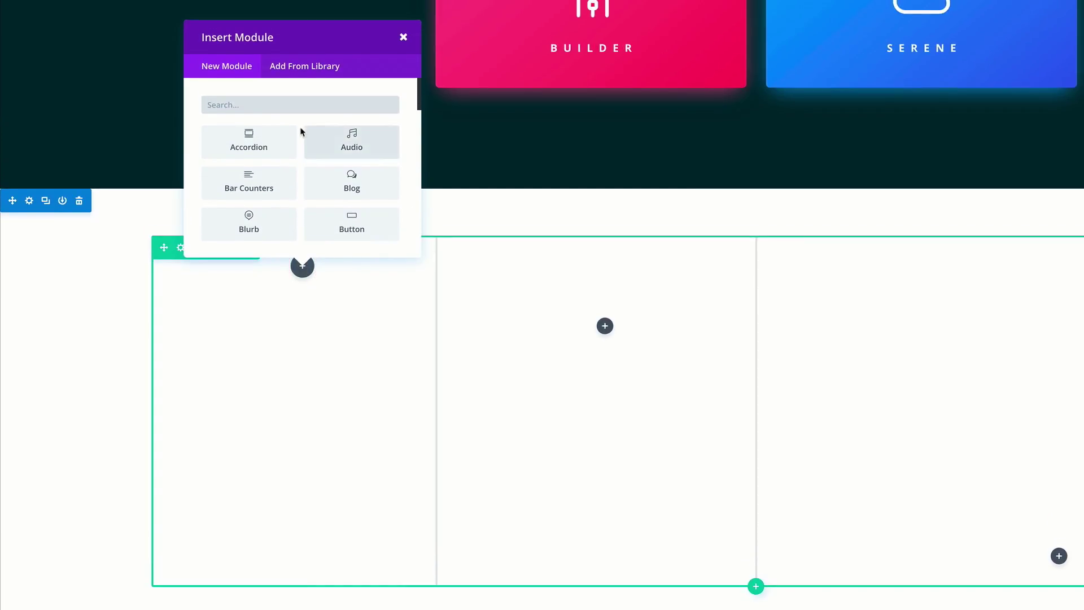
{"action": "left_click", "coordinate": [301, 28]}
{"action": "type", "text": "image"}
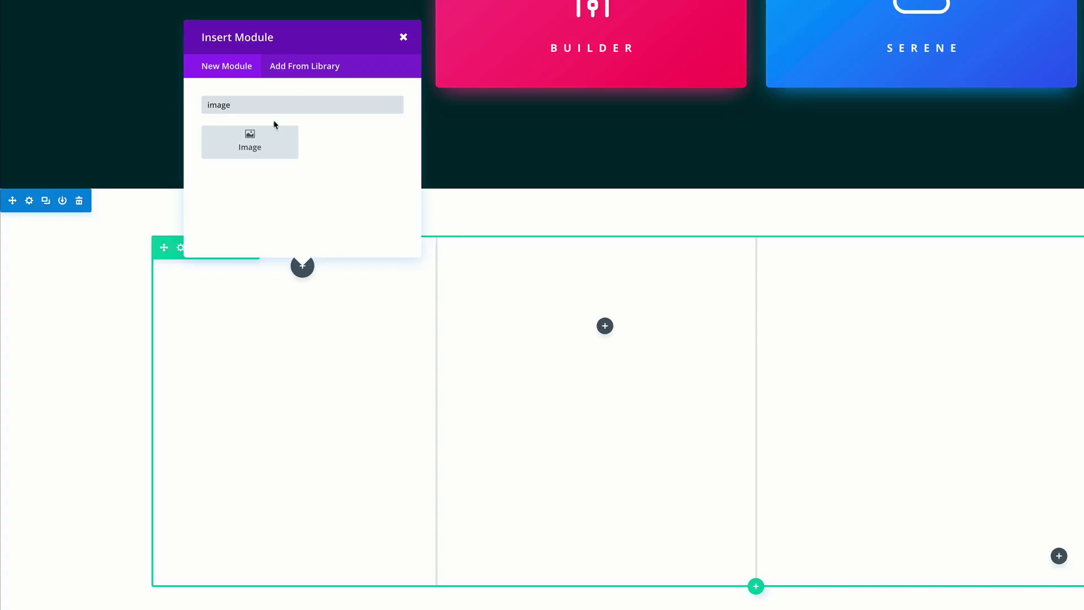
{"action": "left_click", "coordinate": [274, 127]}
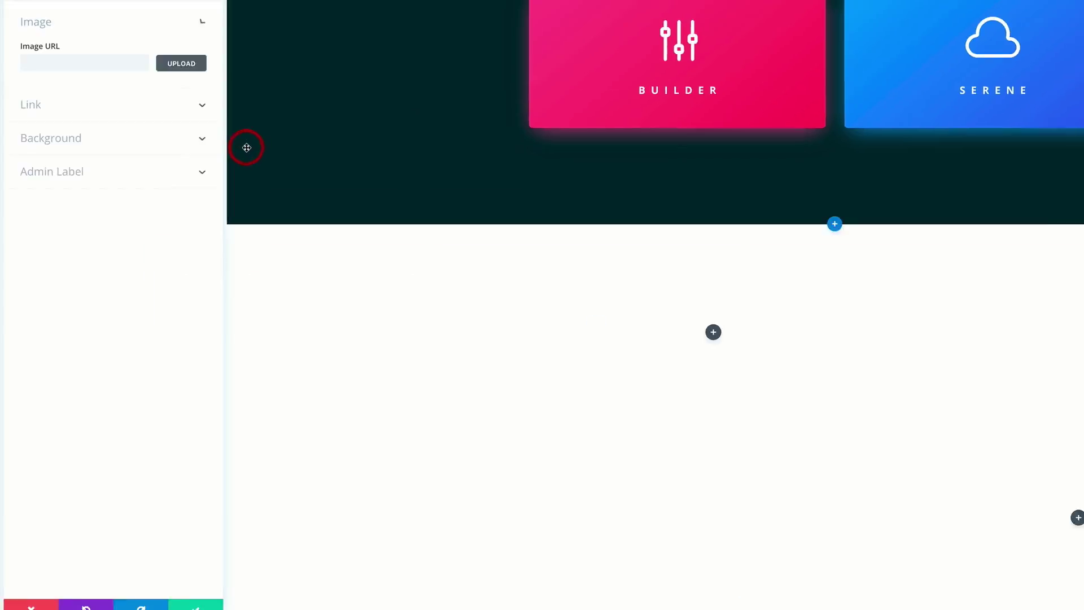
Load the phone-2 picture with the Viewpoint screen from the media library into the Image module
{"action": "left_click", "coordinate": [150, 113]}
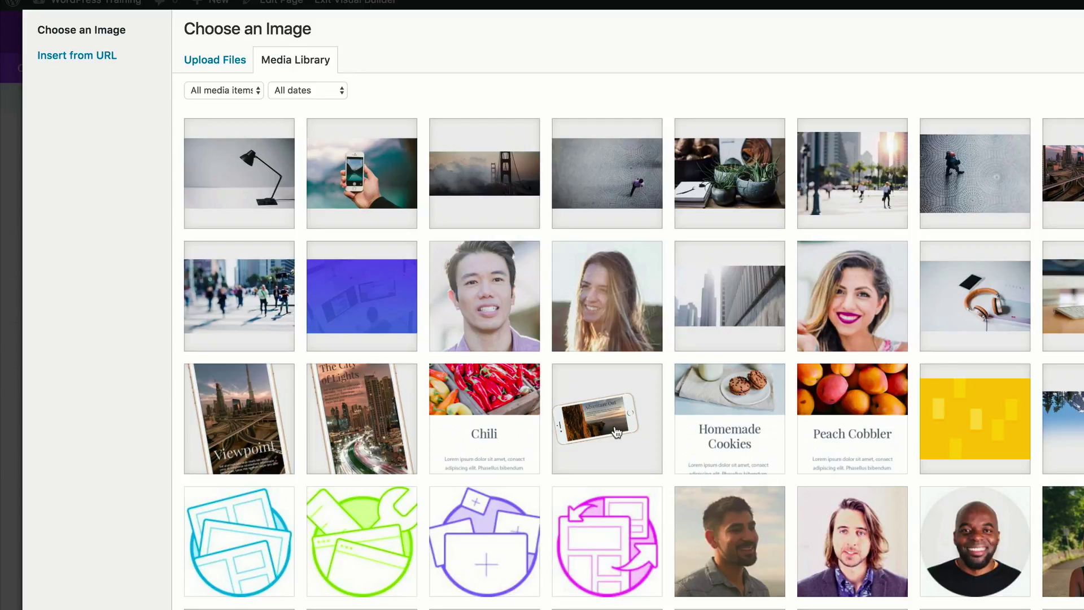
{"action": "left_click", "coordinate": [245, 413]}
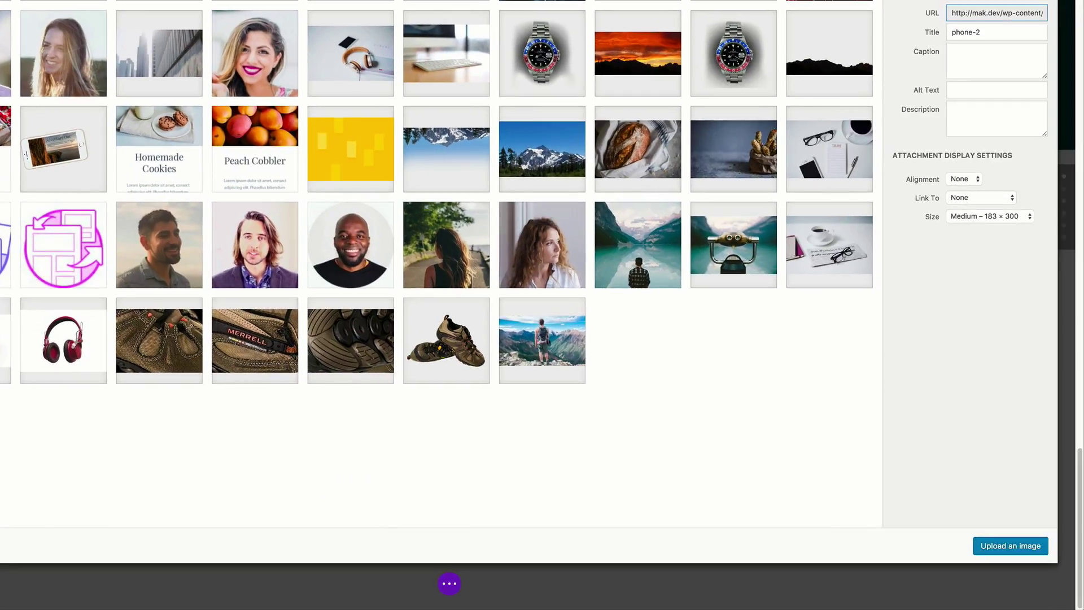
{"action": "left_click", "coordinate": [1002, 550]}
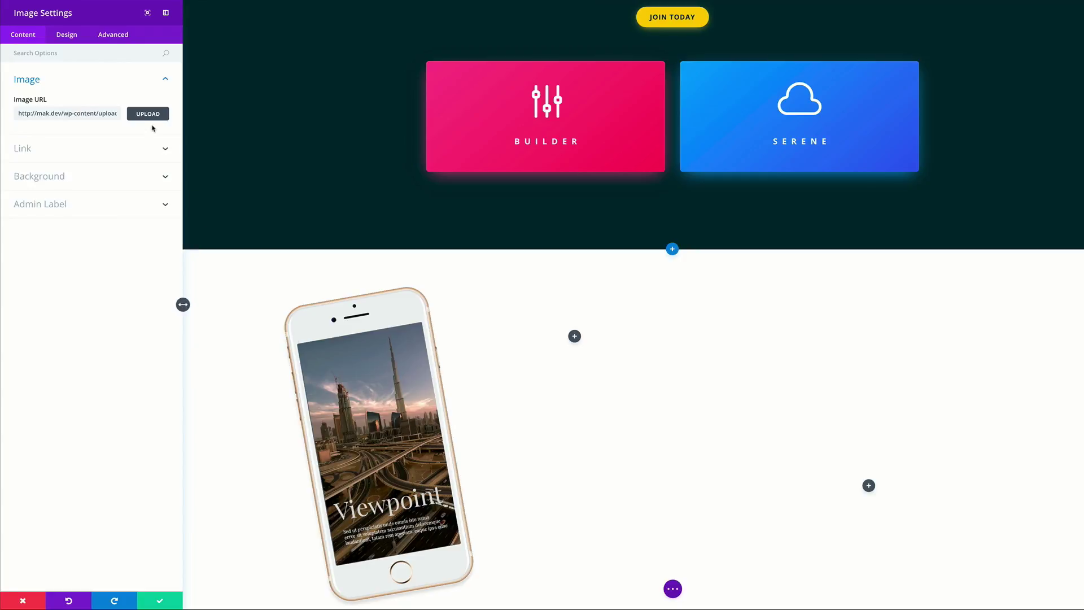
Enable Force Fullwidth for the phone image
{"action": "left_click", "coordinate": [66, 35]}
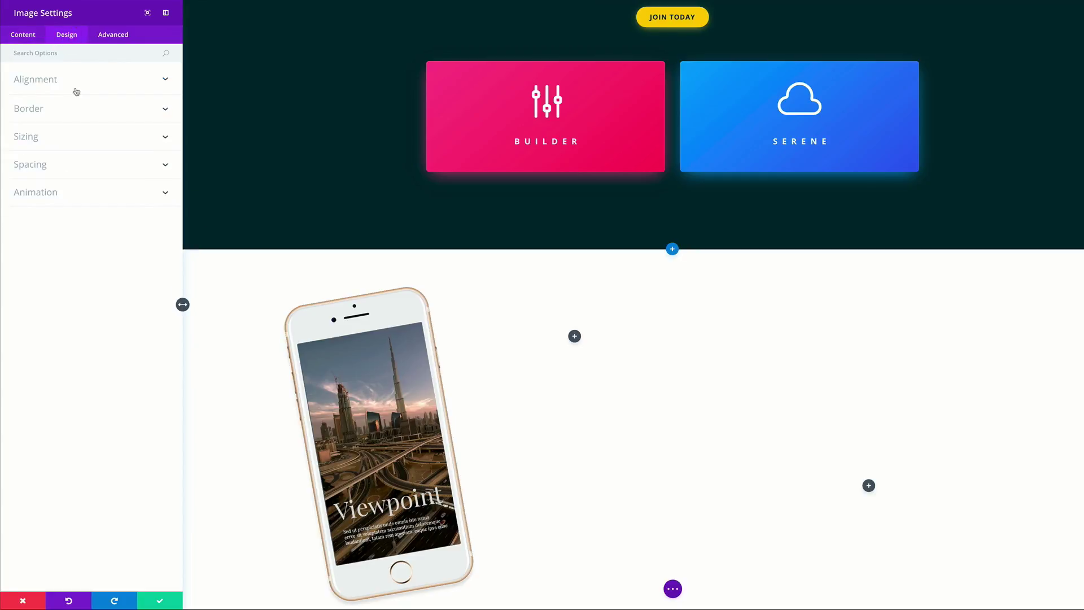
{"action": "left_click", "coordinate": [32, 139]}
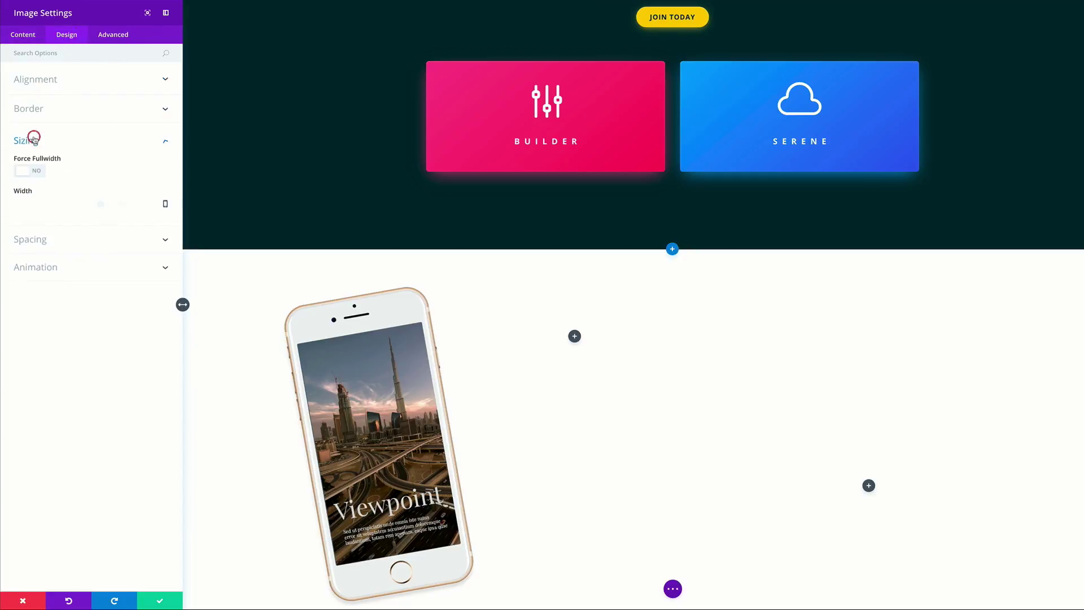
{"action": "left_click", "coordinate": [38, 172]}
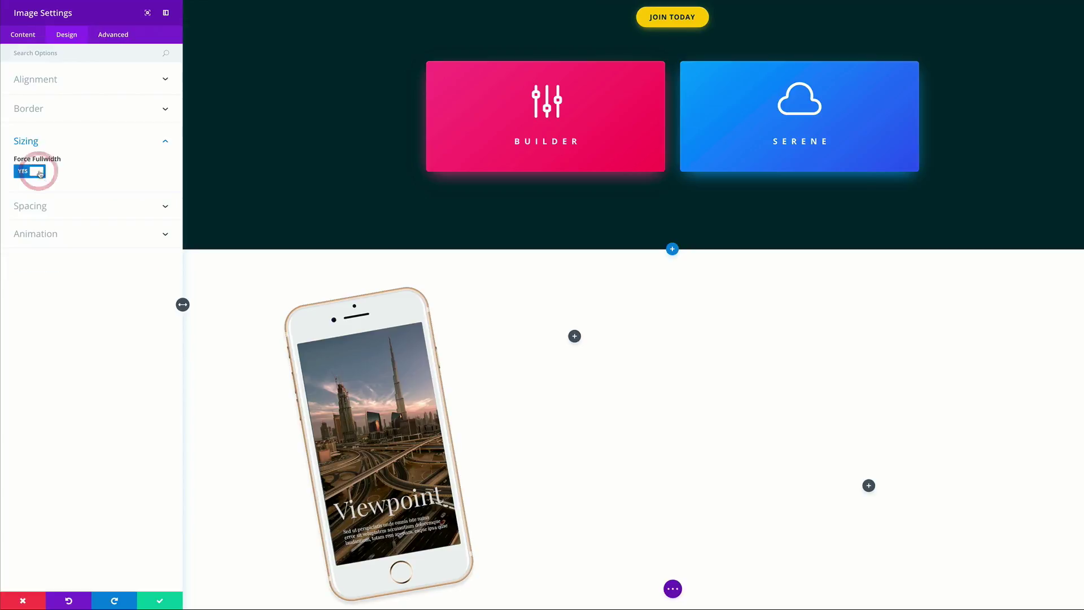
Give the phone image a Roll animation with direction Right, intensity 16% and starting opacity 100%, and save the module
{"action": "left_click", "coordinate": [46, 237]}
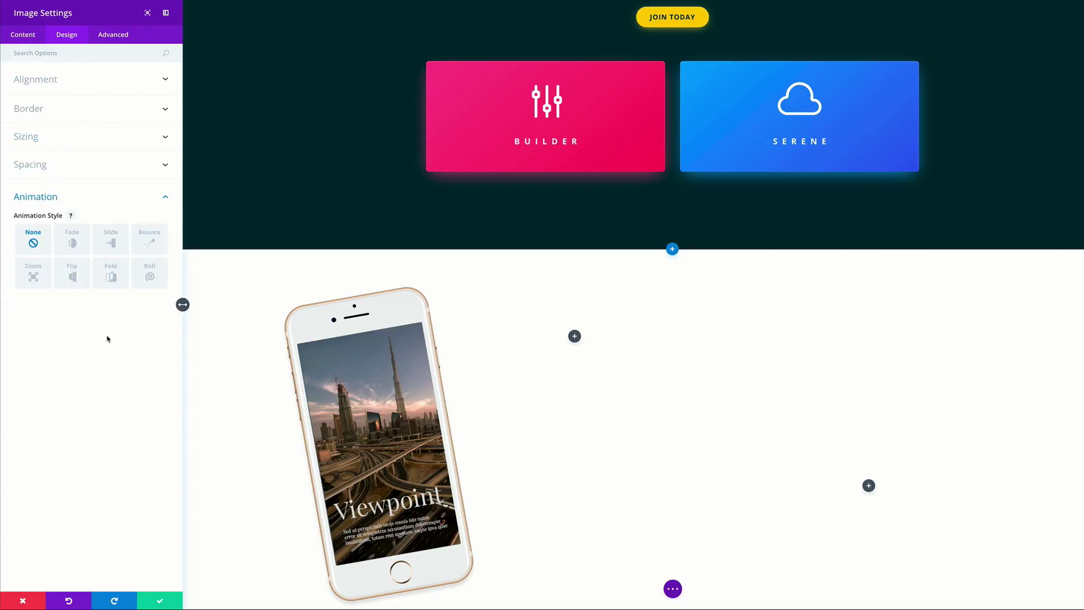
{"action": "left_click", "coordinate": [150, 275]}
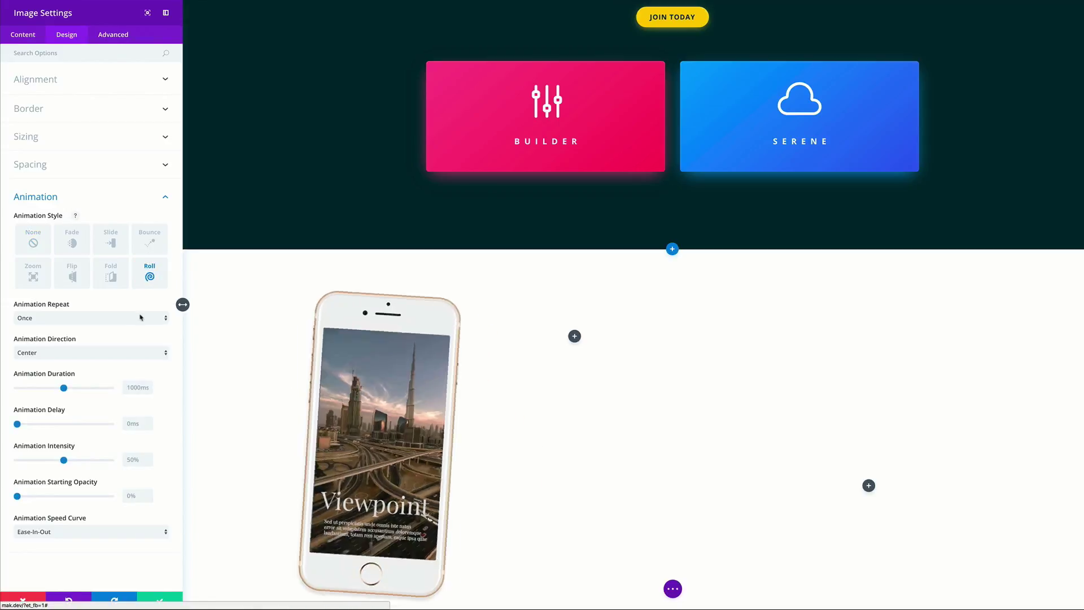
{"action": "left_click", "coordinate": [57, 354]}
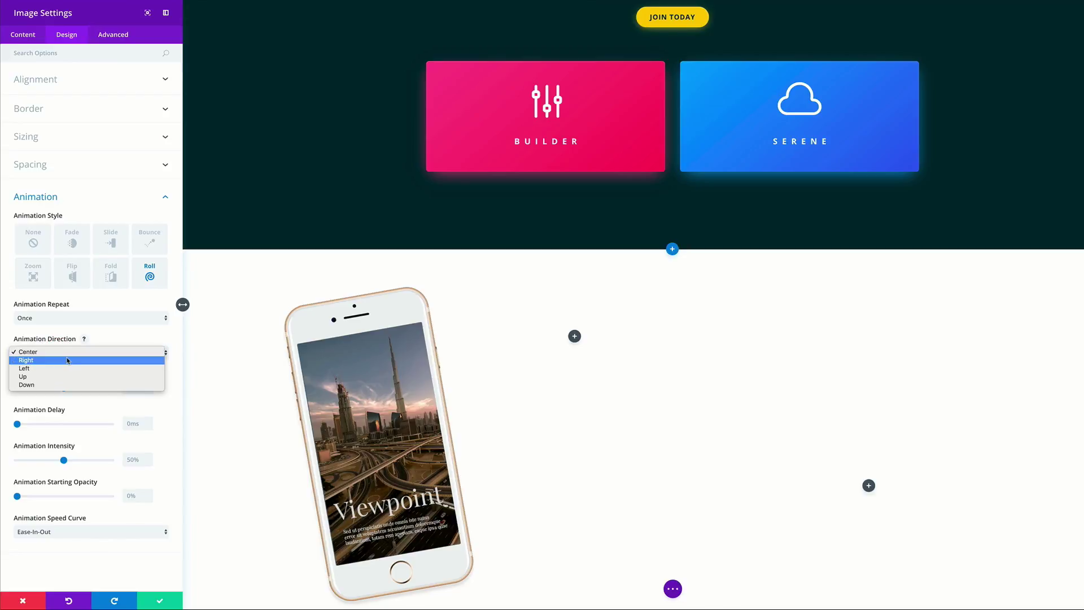
{"action": "left_click", "coordinate": [67, 364]}
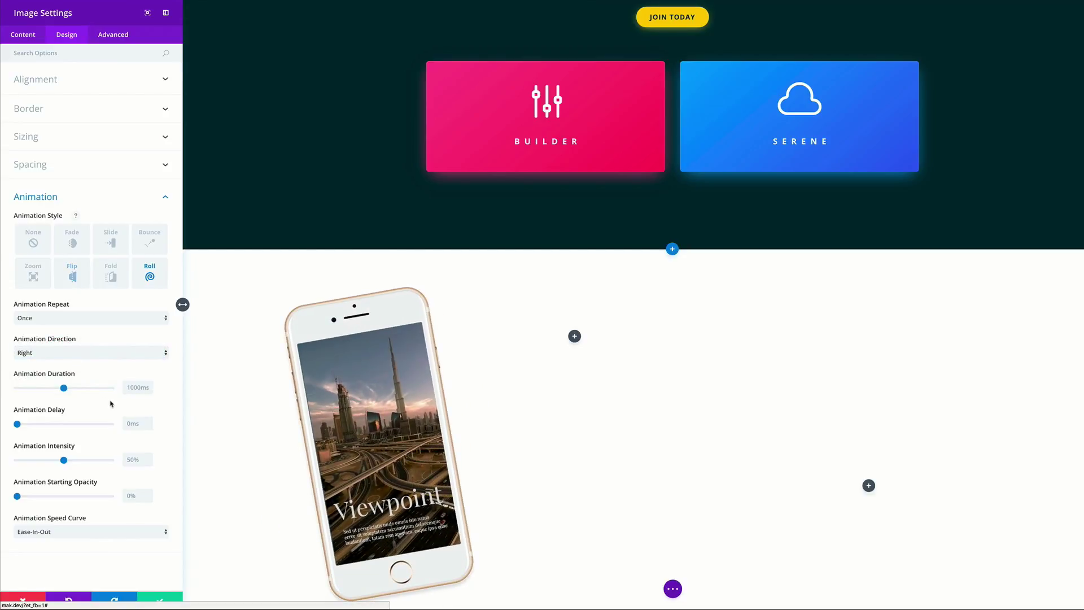
{"action": "double_click", "coordinate": [128, 459]}
{"action": "type", "text": "16"}
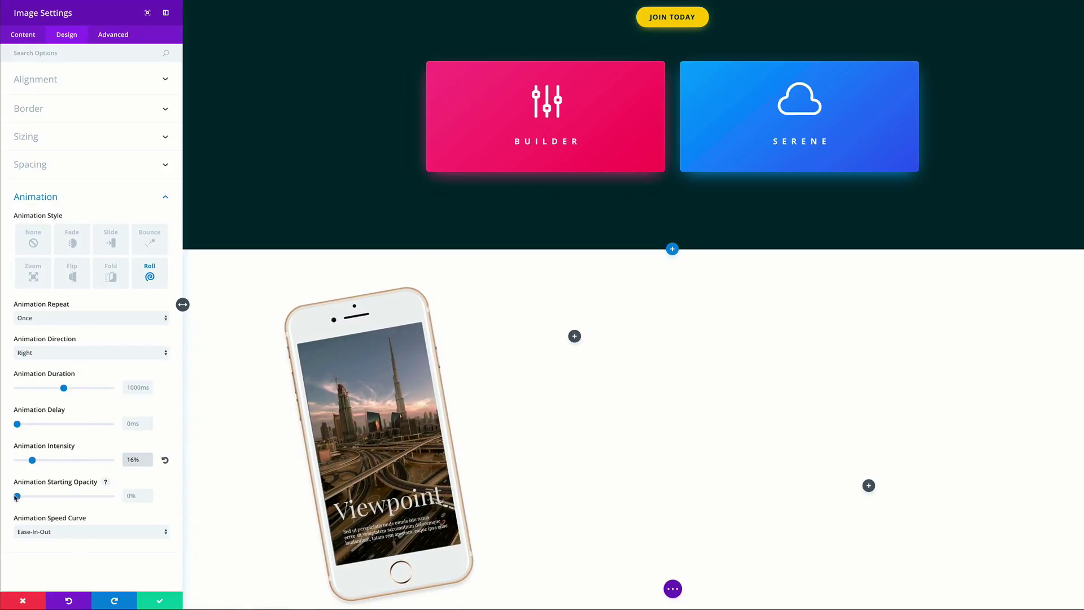
{"action": "left_click_drag", "start_coordinate": [17, 497], "coordinate": [134, 497]}
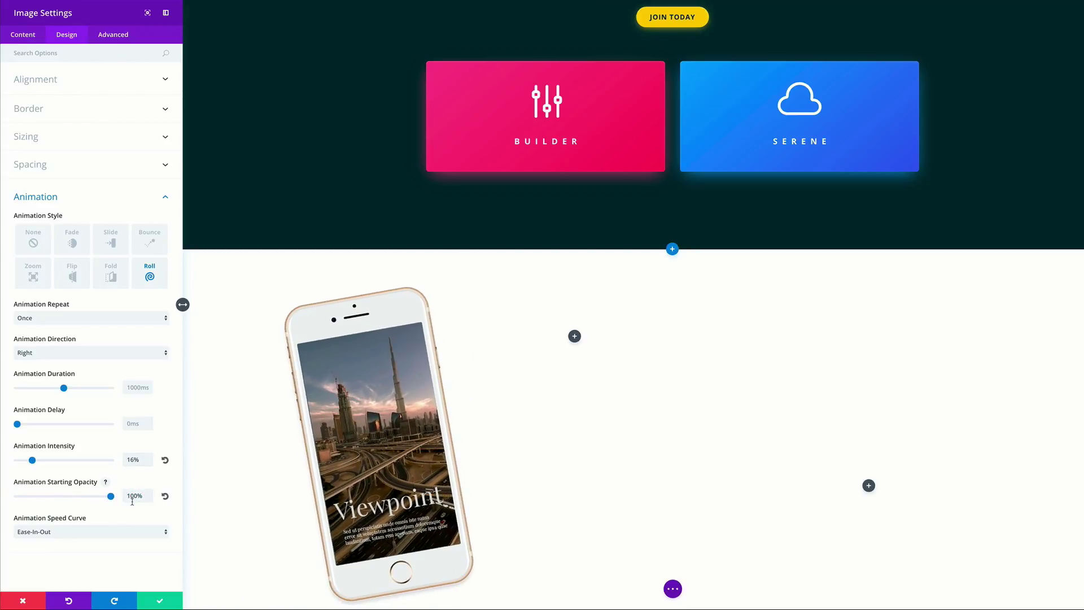
{"action": "left_click", "coordinate": [160, 600]}
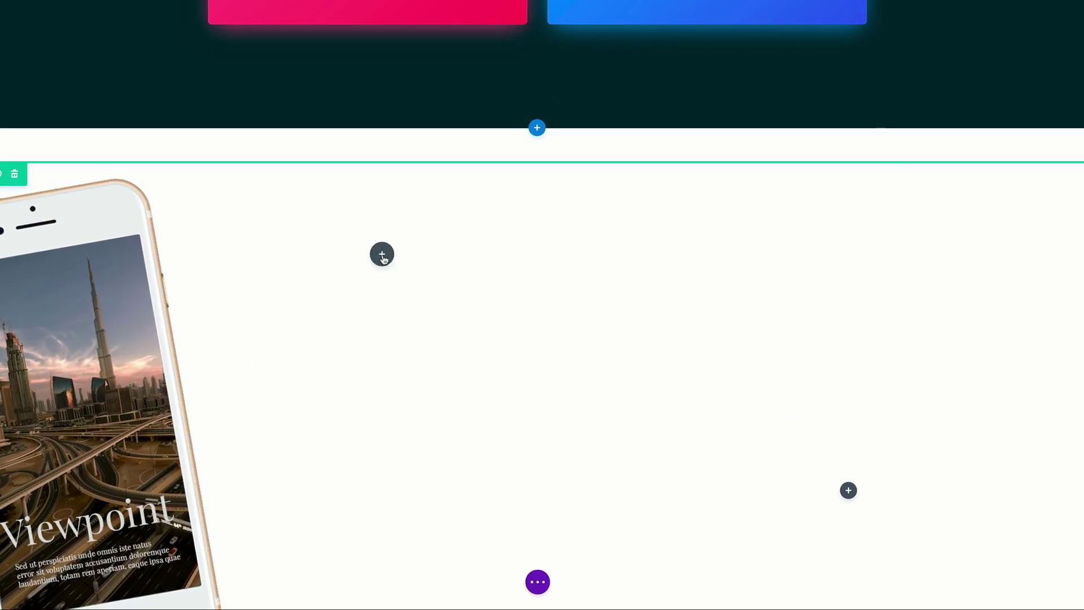
Insert a Divider module into the second column and turn on Show Divider
{"action": "left_click", "coordinate": [382, 255]}
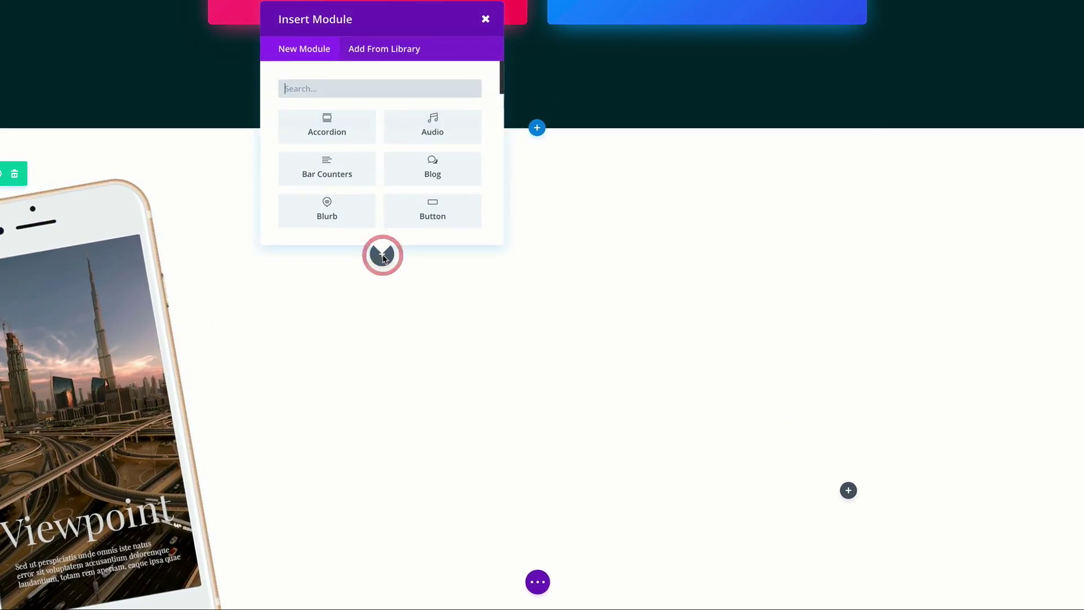
{"action": "left_click", "coordinate": [374, 89]}
{"action": "type", "text": "divi"}
{"action": "left_click", "coordinate": [347, 131]}
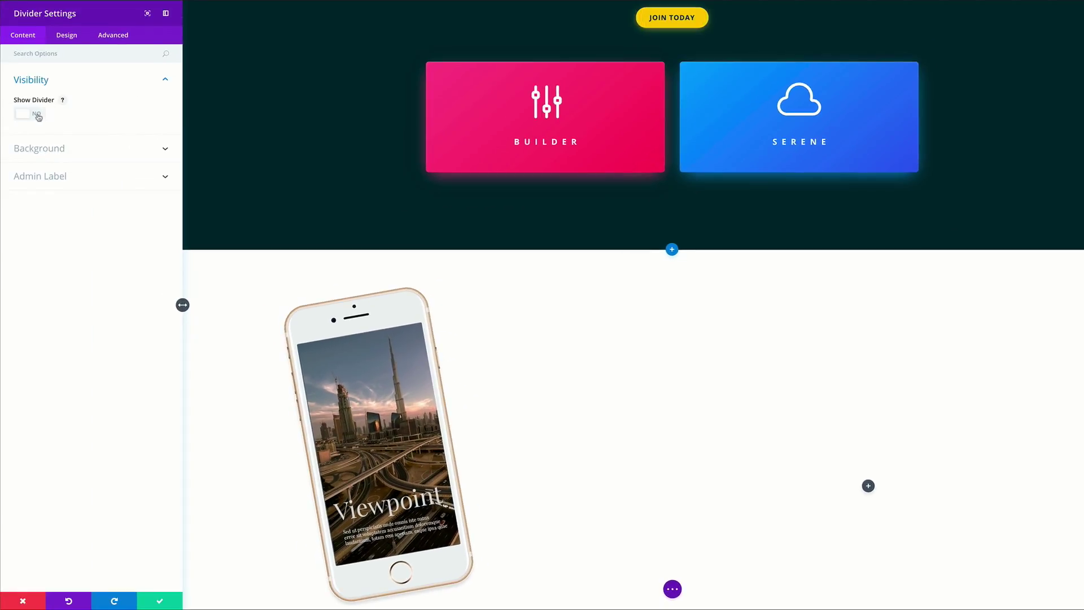
{"action": "left_click", "coordinate": [36, 115]}
Set the divider's line color to #e0c48f
{"action": "left_click", "coordinate": [70, 39]}
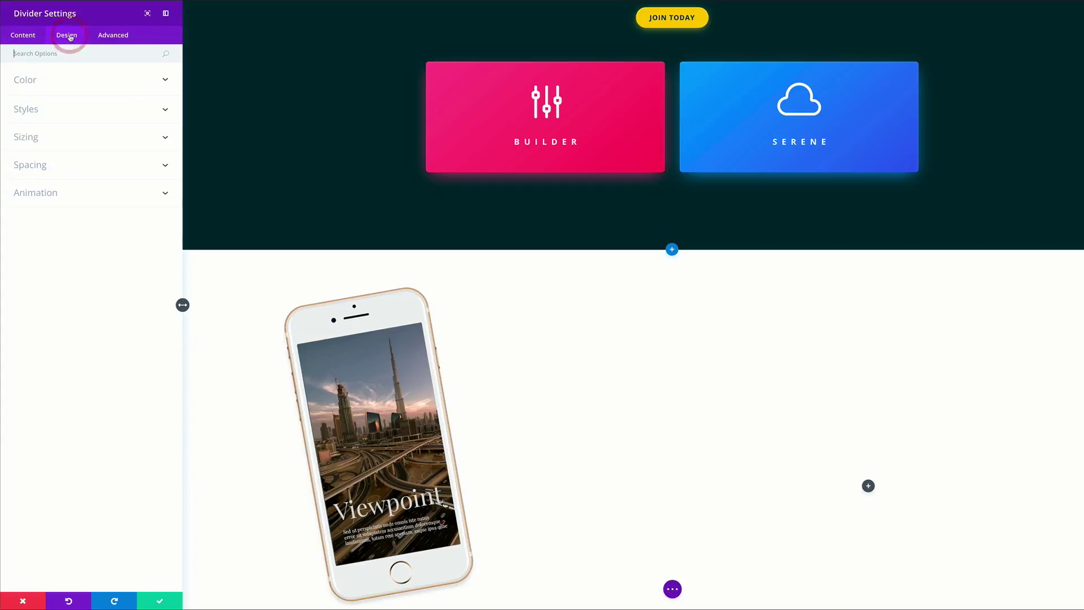
{"action": "left_click", "coordinate": [31, 82]}
{"action": "left_click", "coordinate": [30, 120]}
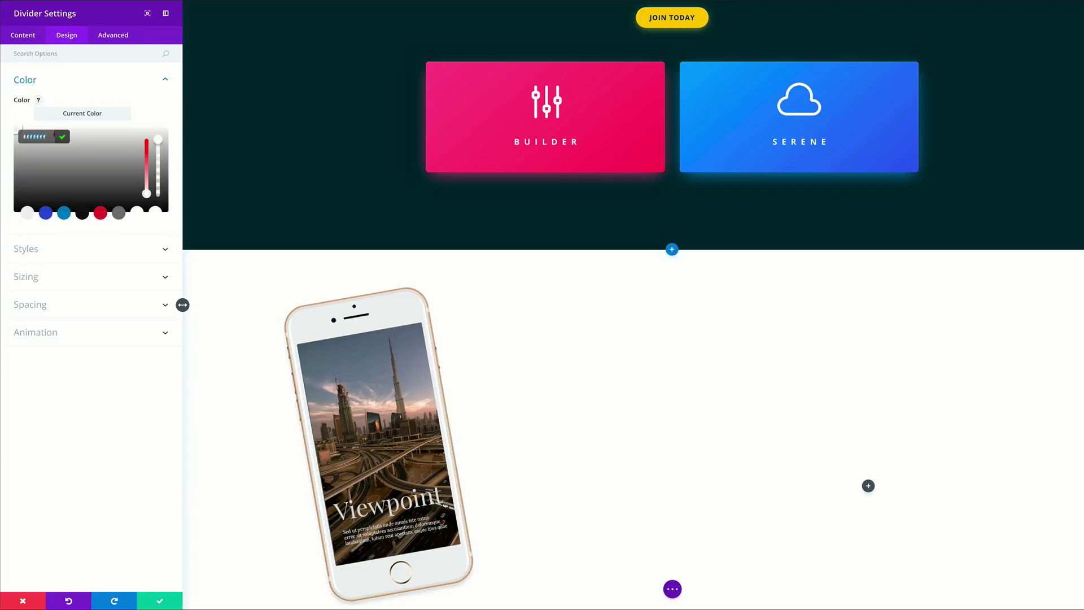
{"action": "type", "text": "#e0c48f"}
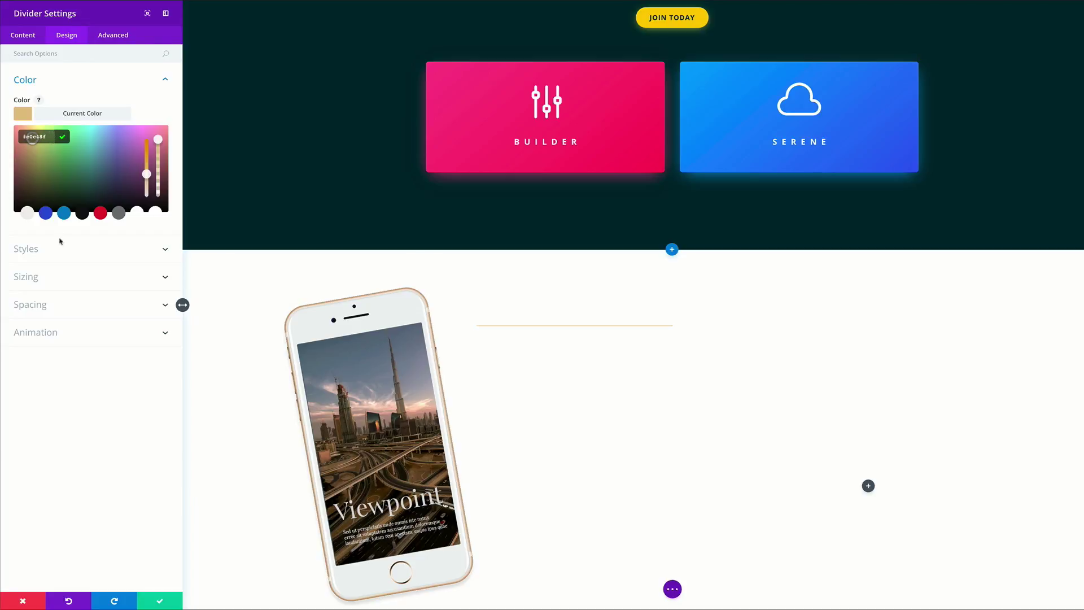
Set the divider's weight to 3px and width to 60px, and align the module left
{"action": "left_click", "coordinate": [40, 279]}
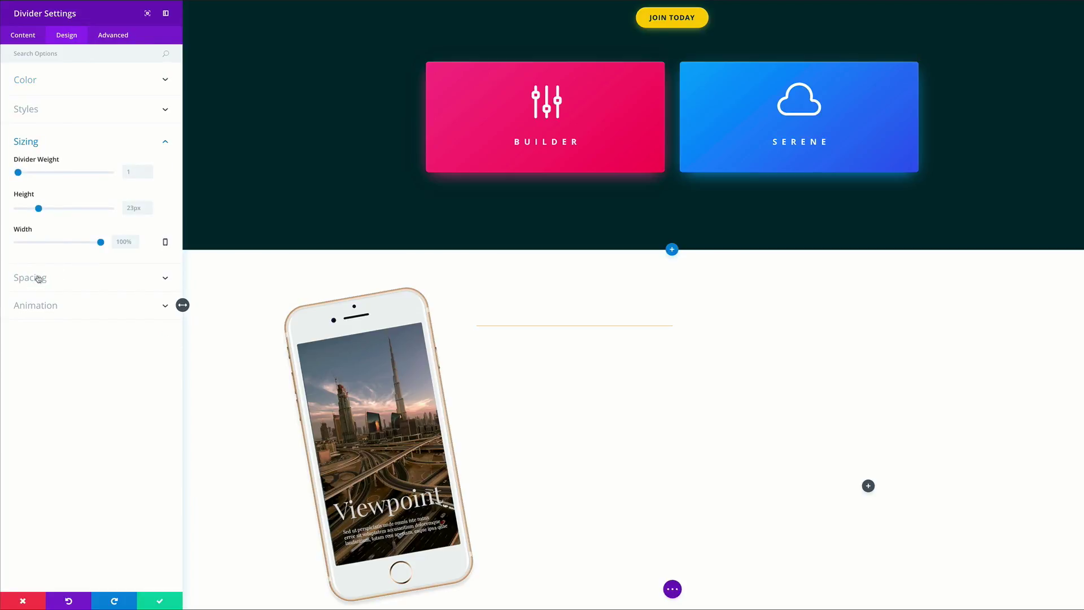
{"action": "left_click_drag", "start_coordinate": [18, 172], "coordinate": [20, 173]}
{"action": "left_click", "coordinate": [119, 240]}
{"action": "type", "text": "60pxp"}
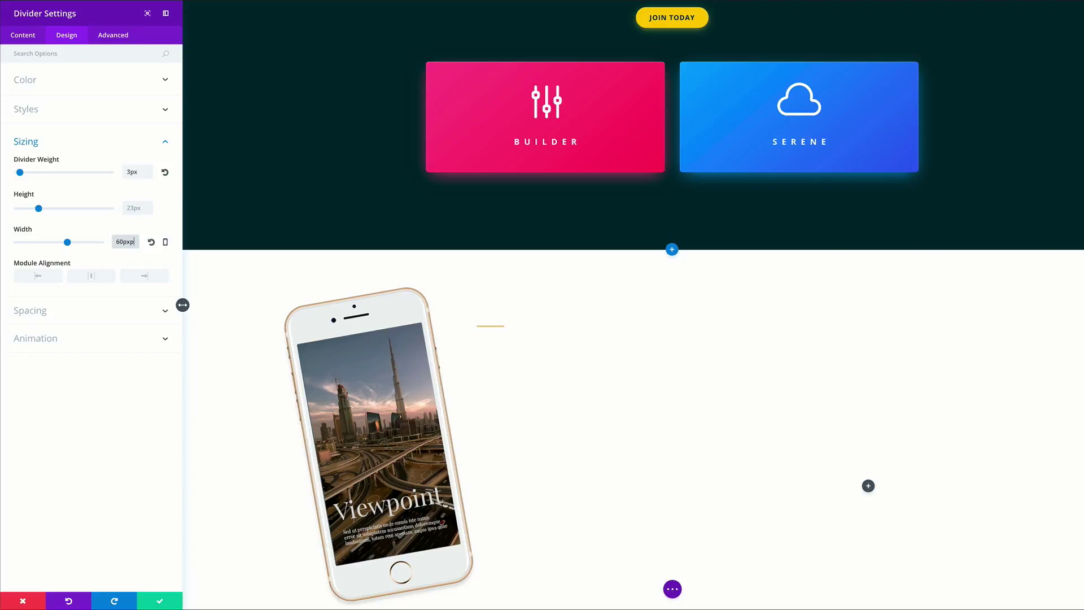
{"action": "left_click", "coordinate": [89, 385]}
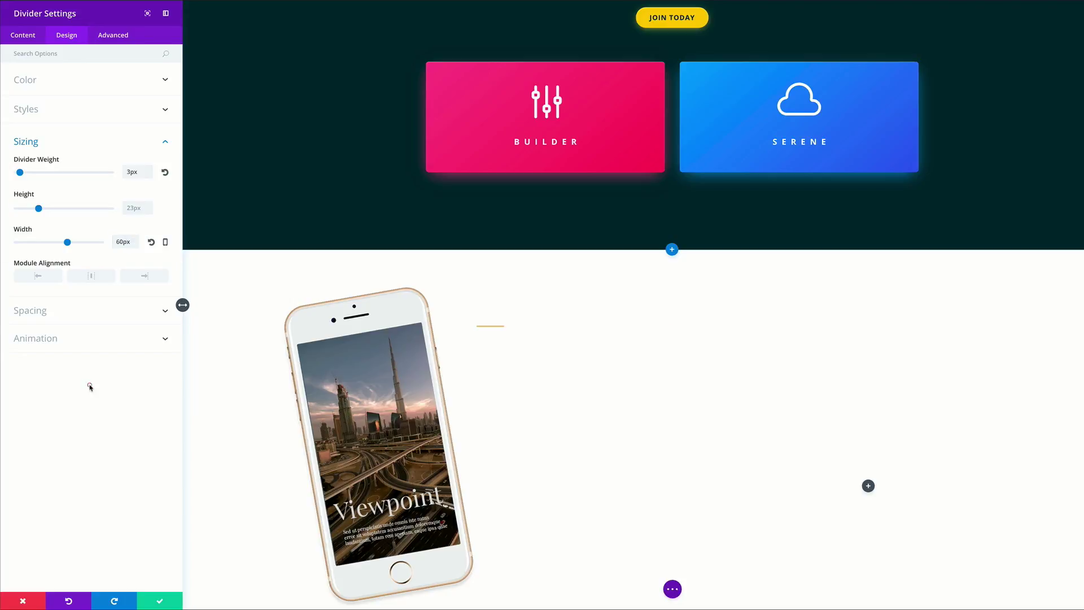
{"action": "left_click", "coordinate": [38, 276]}
Set the divider's custom padding to 80 at the top and 80 on the left
{"action": "left_click", "coordinate": [47, 314]}
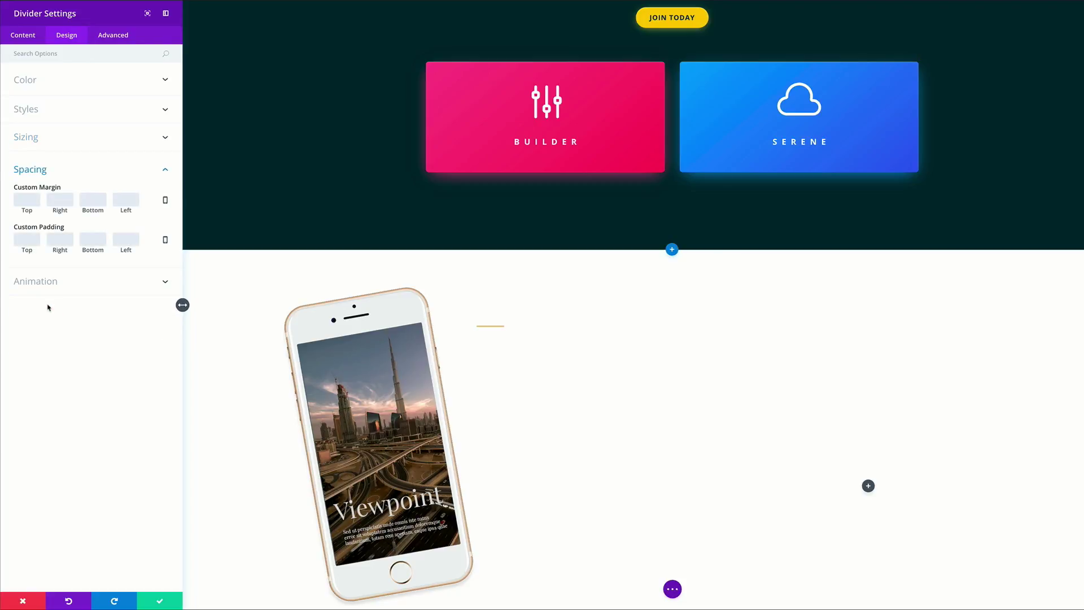
{"action": "left_click", "coordinate": [31, 239]}
{"action": "type", "text": "80"}
{"action": "left_click", "coordinate": [129, 237]}
{"action": "type", "text": "80"}
Give the divider a Fold animation with its direction set to Right
{"action": "left_click", "coordinate": [50, 285]}
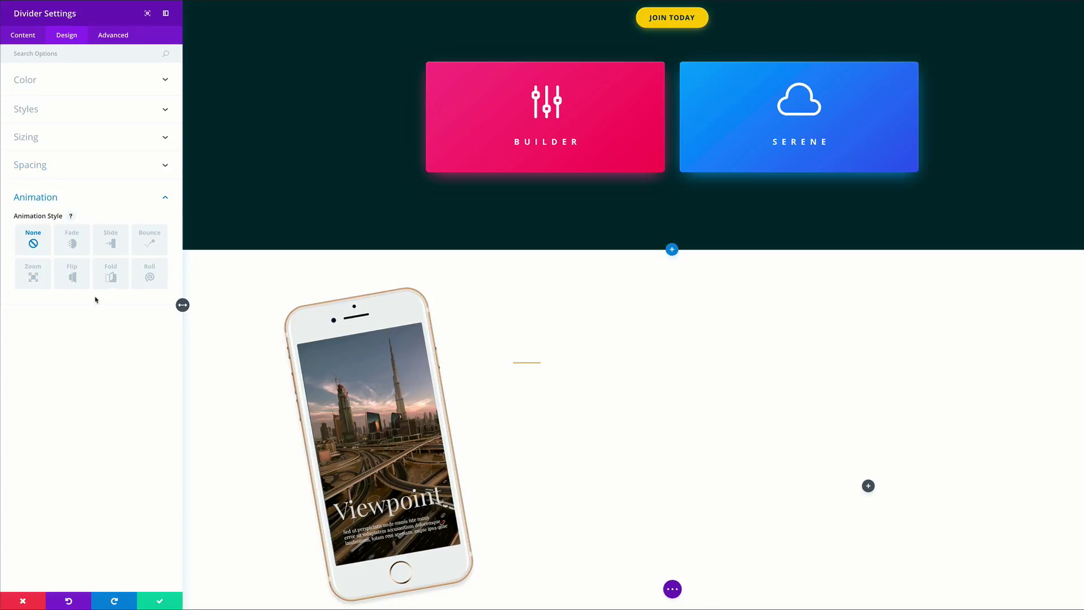
{"action": "left_click", "coordinate": [111, 276]}
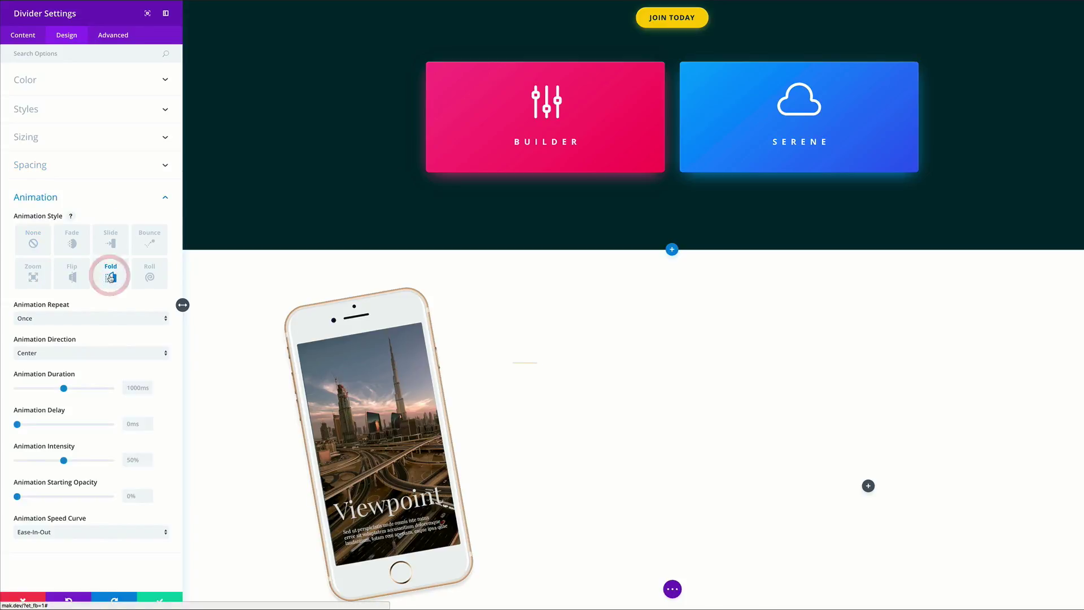
{"action": "scroll", "coordinate": [189, 401], "scroll_direction": "down", "scroll_amount": 1}
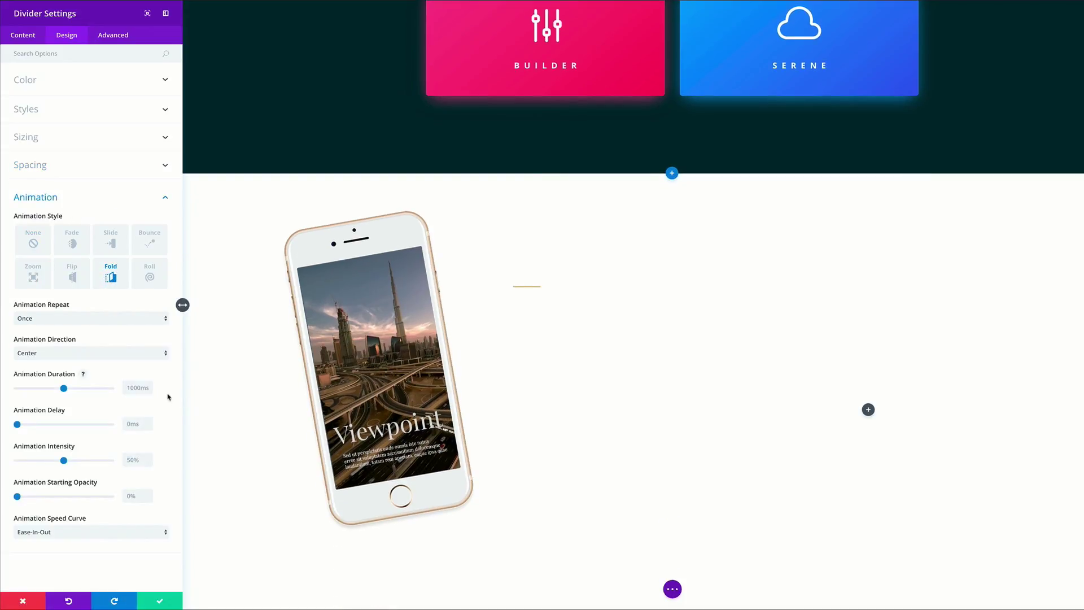
{"action": "left_click", "coordinate": [128, 355]}
{"action": "left_click", "coordinate": [121, 360]}
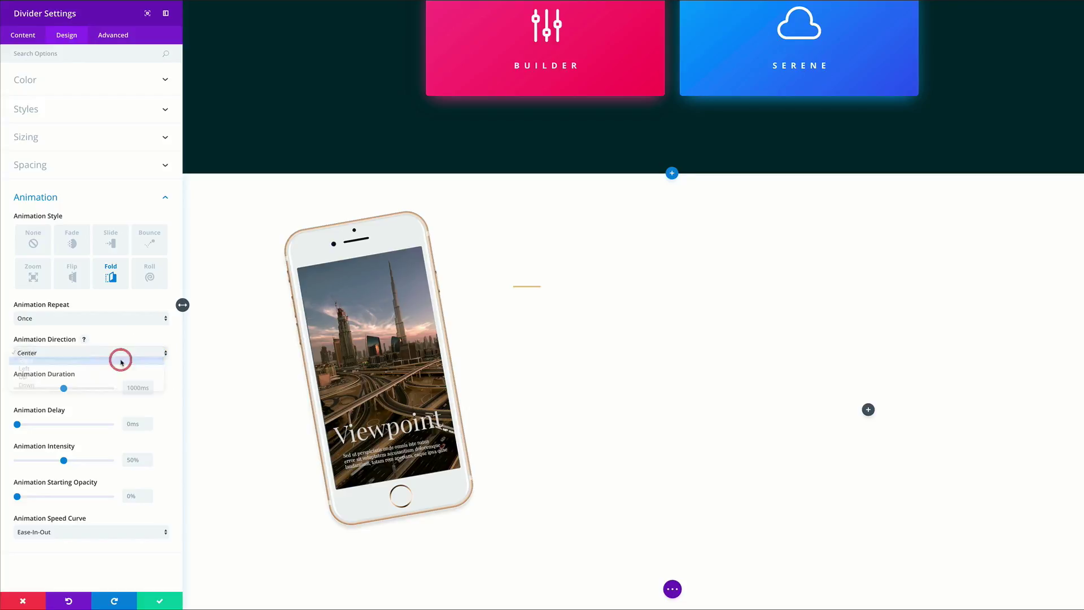
Set the divider animation's duration to 1200ms, delay to 50ms and intensity to 70%, and save the module
{"action": "double_click", "coordinate": [127, 386]}
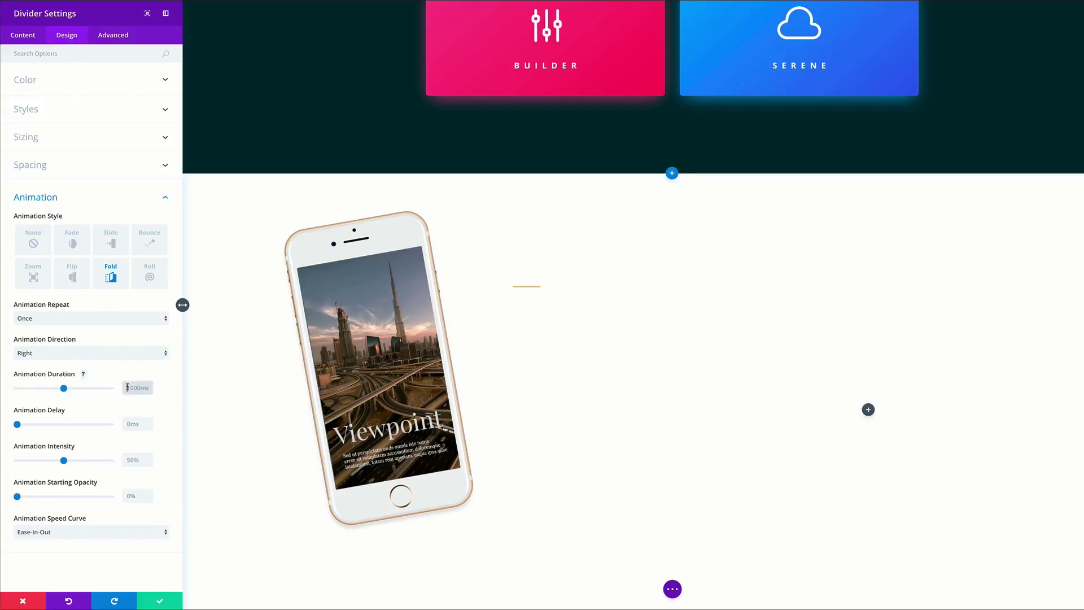
{"action": "type", "text": "1200"}
{"action": "left_click", "coordinate": [125, 425]}
{"action": "type", "text": "5"}
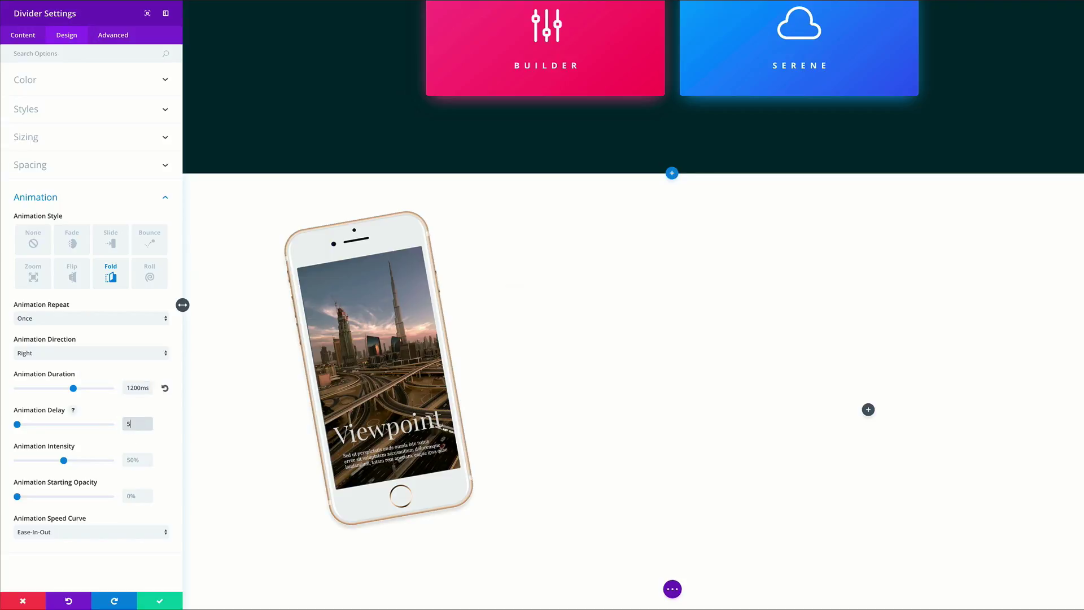
{"action": "type", "text": "0"}
{"action": "left_click", "coordinate": [237, 413]}
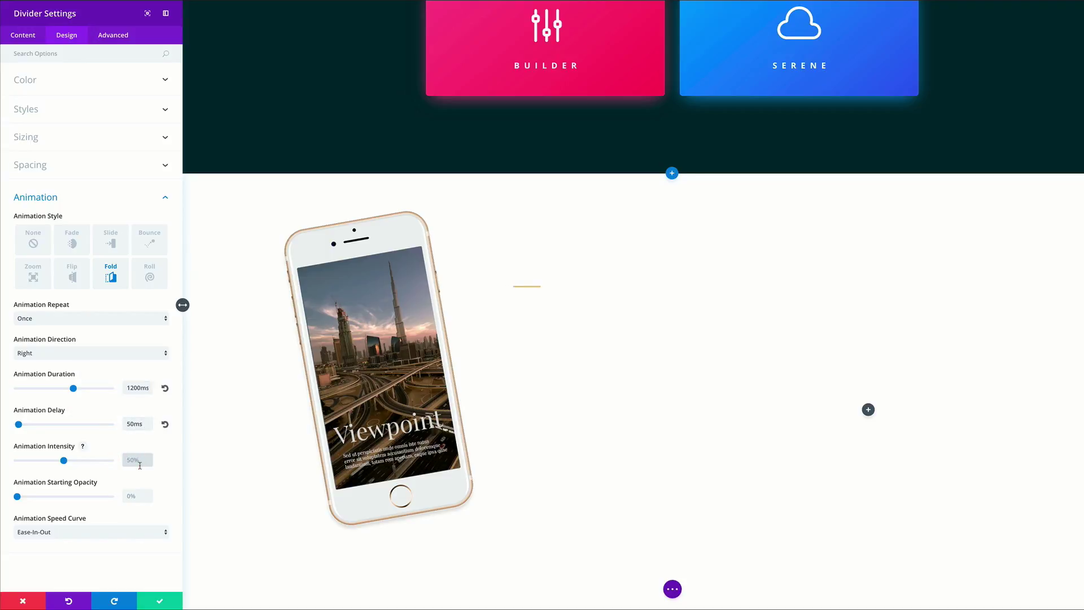
{"action": "type", "text": "70%"}
{"action": "left_click", "coordinate": [163, 601]}
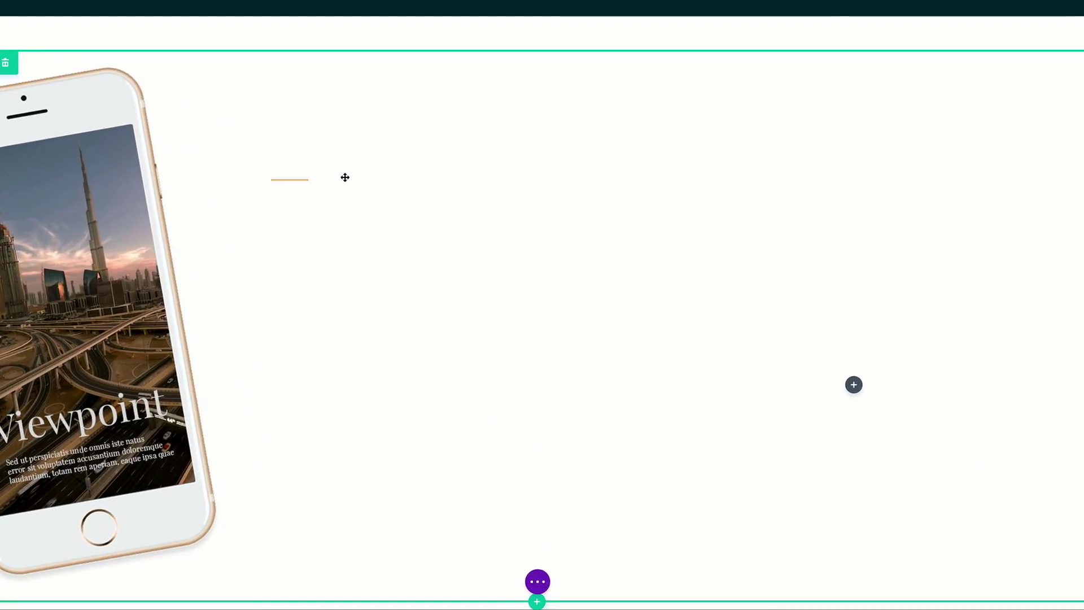
Insert a Call To Action module directly below the divider in the second column
{"action": "mouse_move", "coordinate": [273, 168]}
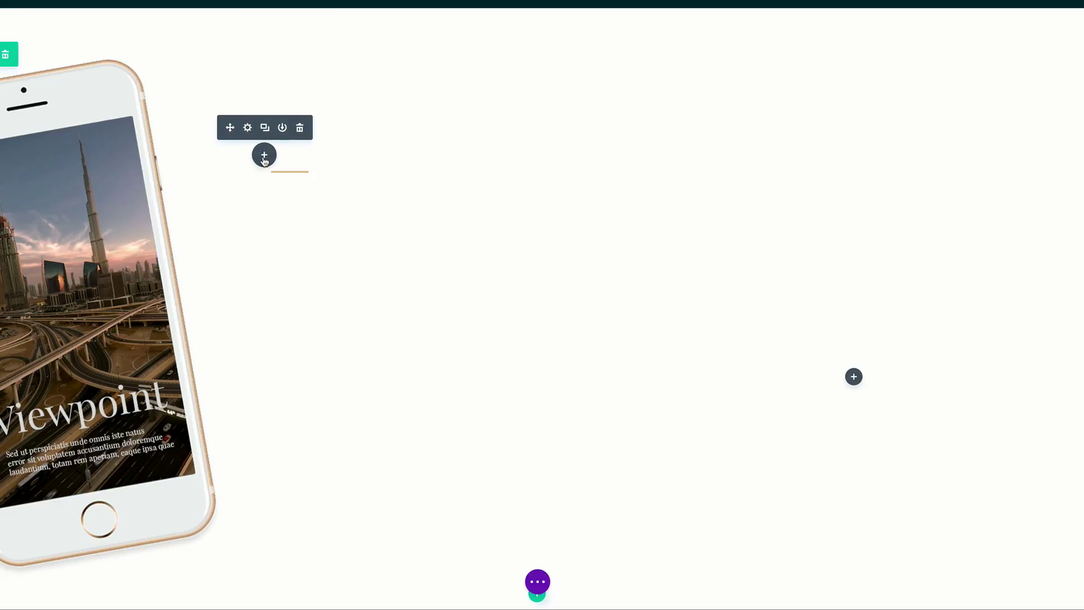
{"action": "left_click", "coordinate": [264, 156]}
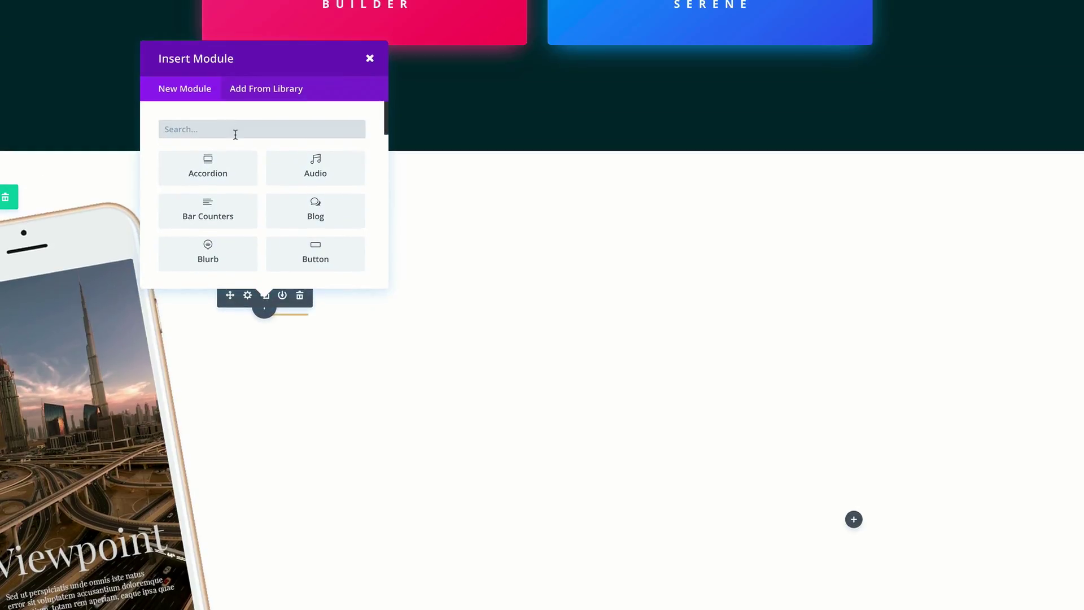
{"action": "type", "text": "call"}
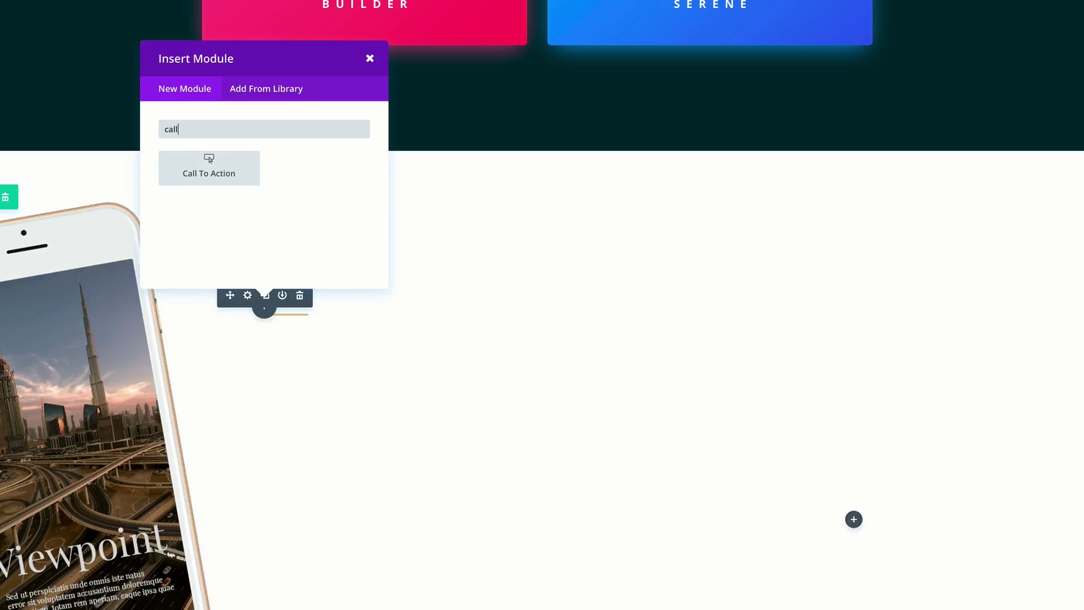
{"action": "left_click", "coordinate": [229, 168]}
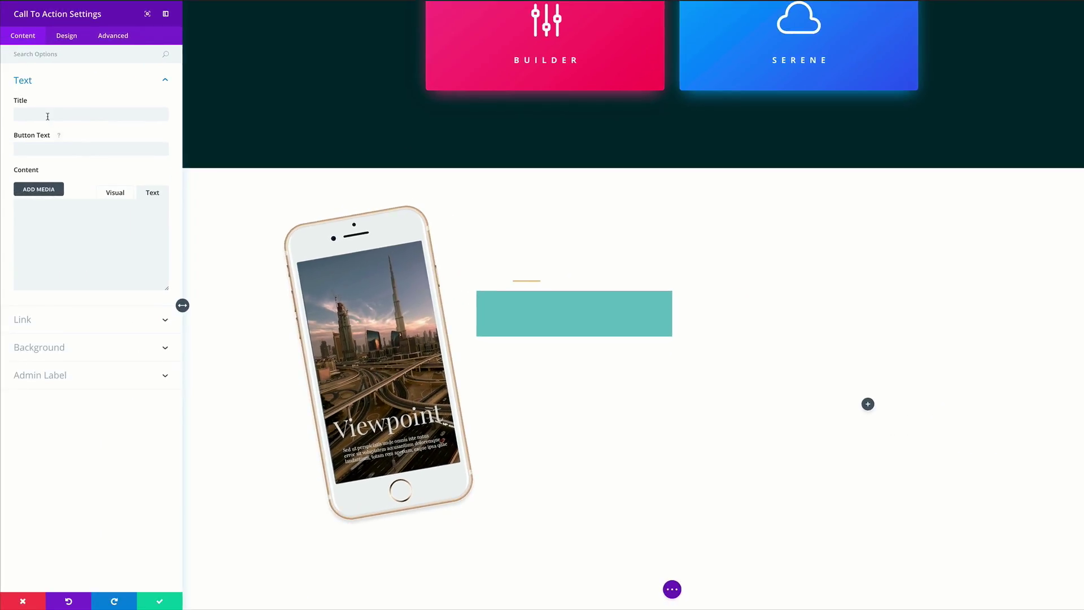
Enter the title "1000 Words", the button text "Learn More" and a Lorem ipsum paragraph as the module's content
{"action": "left_click", "coordinate": [48, 116]}
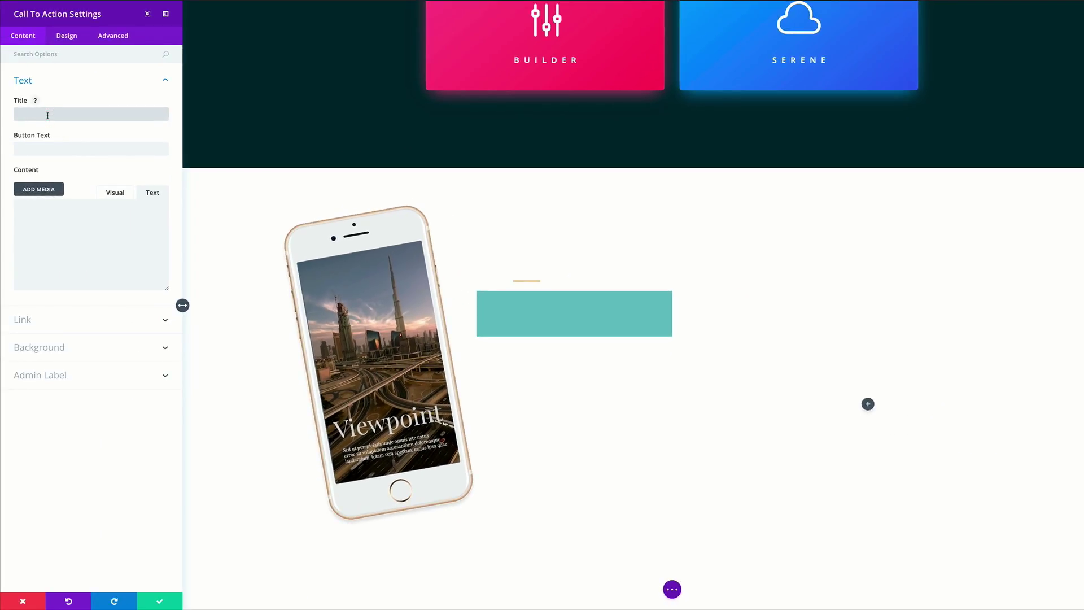
{"action": "type", "text": "1000 Words"}
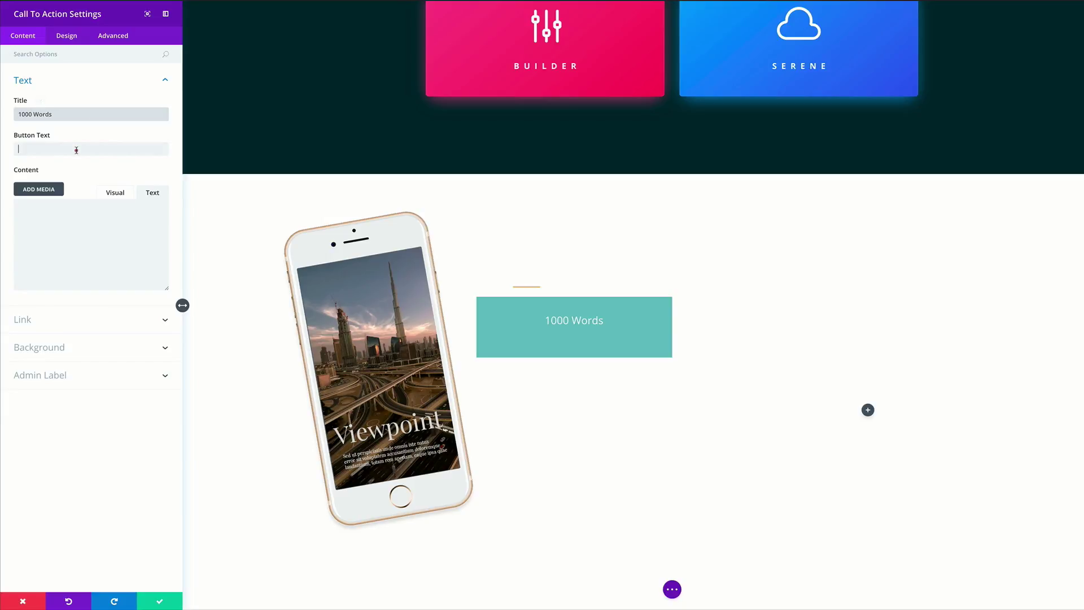
{"action": "left_click", "coordinate": [76, 150]}
{"action": "type", "text": "Learn More"}
{"action": "left_click", "coordinate": [57, 208]}
{"action": "type", "text": "Lorem ipsum dolor sit amet, consectetur adipiscing elit. Phasellus bibendum est vitae felis rhoncus gravida. Sed nec purus tempus, sagittis mi id."}
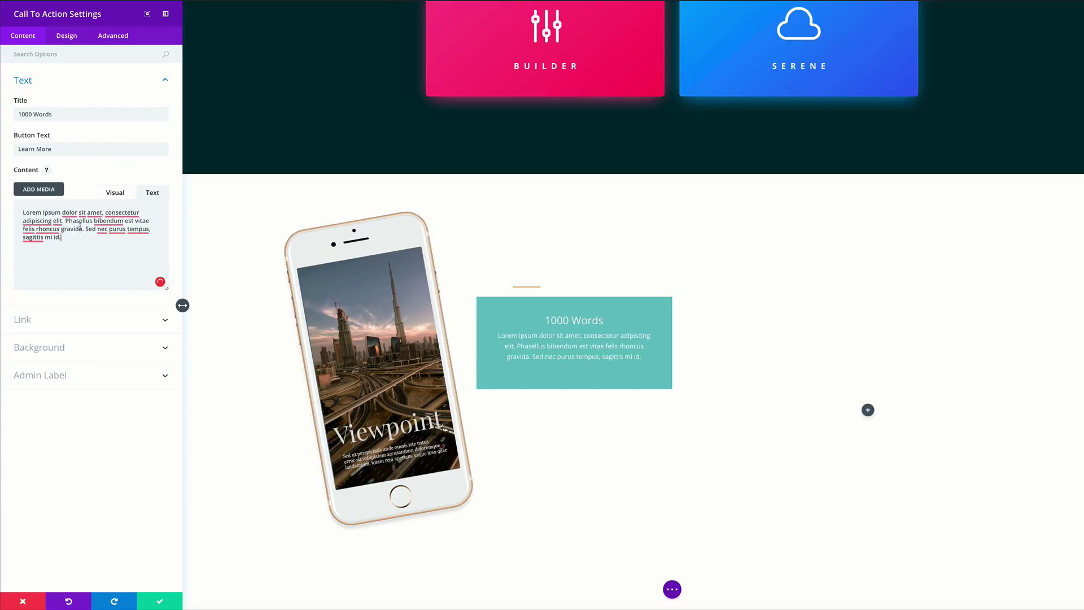
Set the call to action's button URL to # and turn off its background color
{"action": "left_click", "coordinate": [28, 319]}
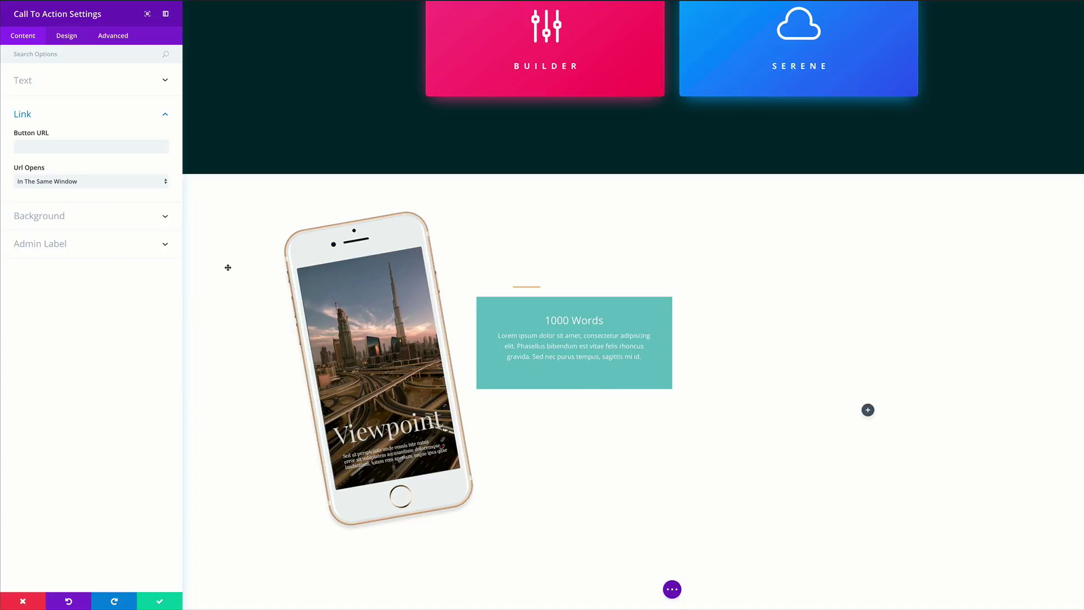
{"action": "left_click", "coordinate": [74, 146]}
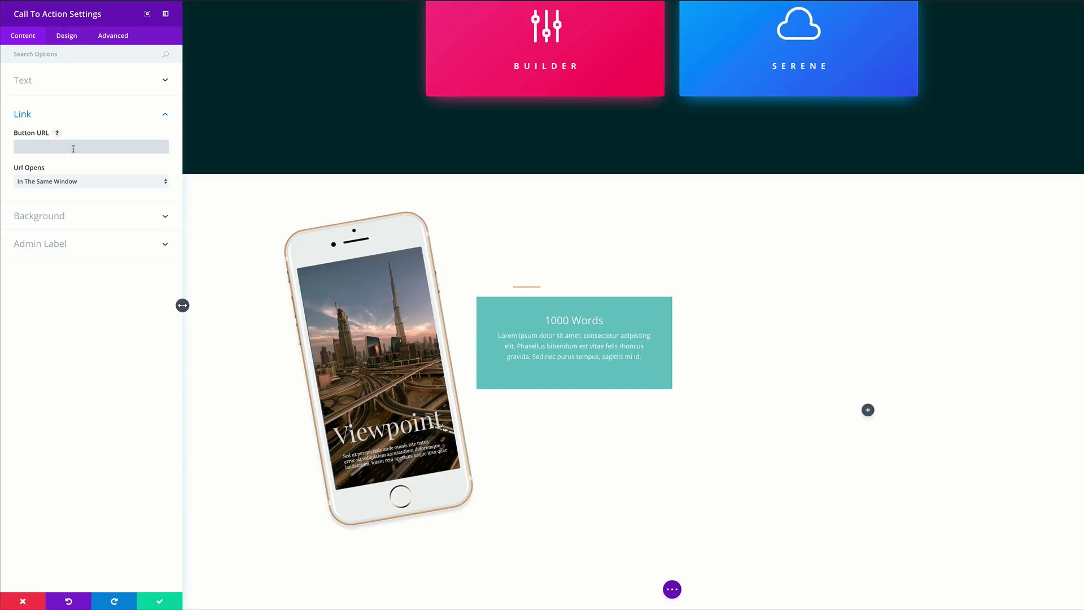
{"action": "type", "text": "#"}
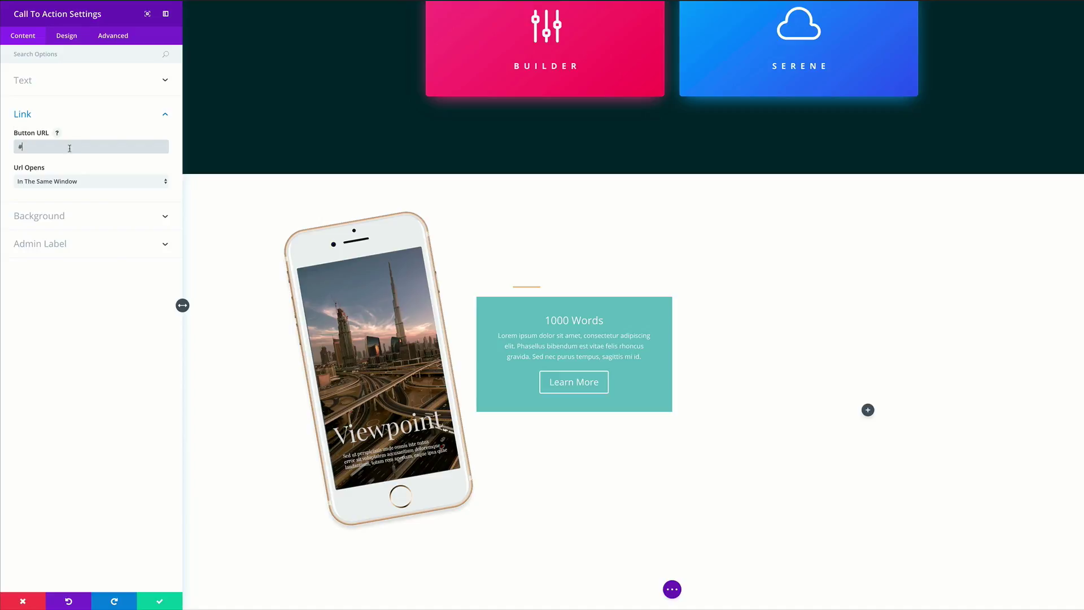
{"action": "left_click", "coordinate": [27, 147]}
{"action": "left_click", "coordinate": [61, 216]}
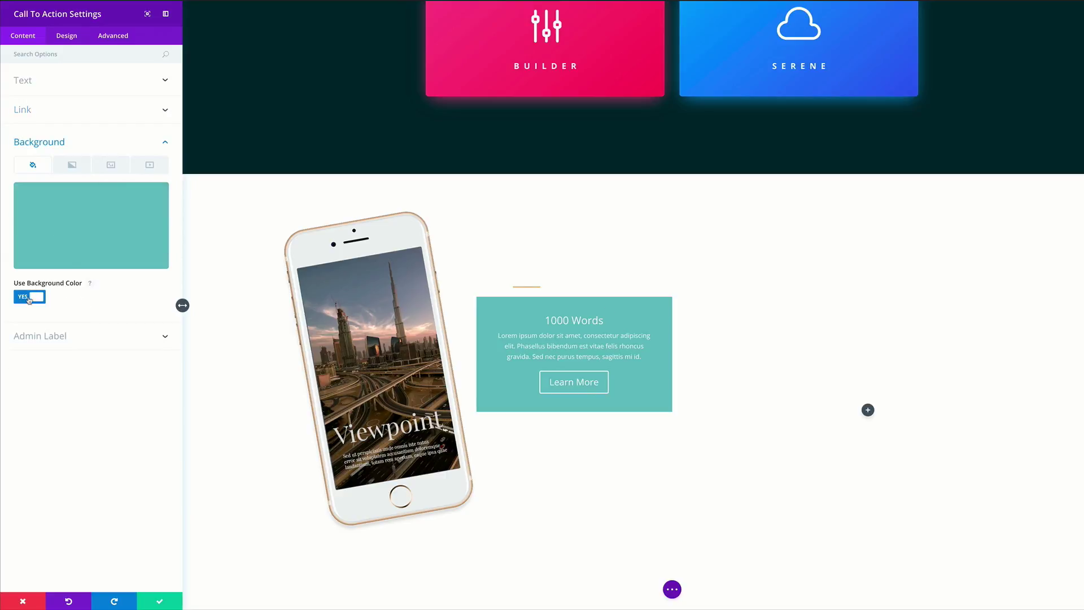
{"action": "left_click", "coordinate": [33, 297]}
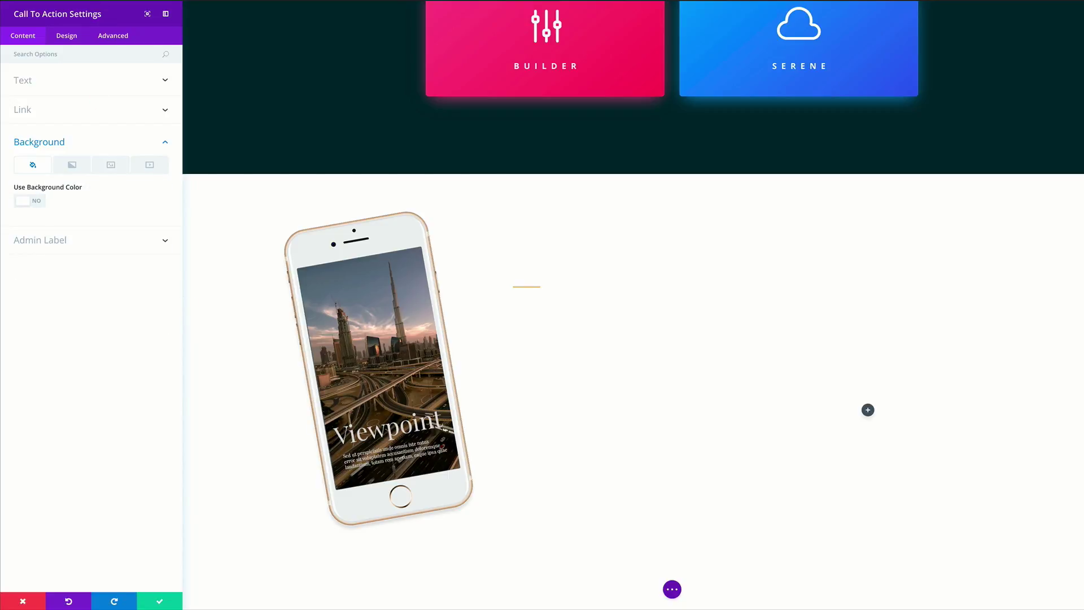
{"action": "left_click", "coordinate": [45, 82]}
Set the call to action's text color to Dark and its text orientation to left
{"action": "left_click", "coordinate": [67, 35]}
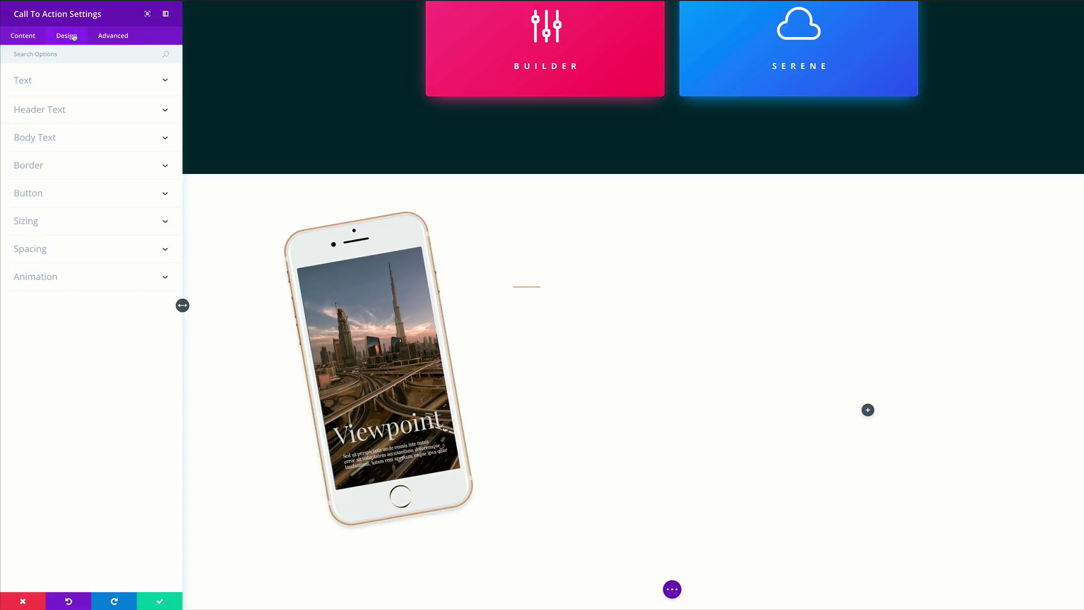
{"action": "left_click", "coordinate": [52, 84]}
{"action": "left_click", "coordinate": [53, 115]}
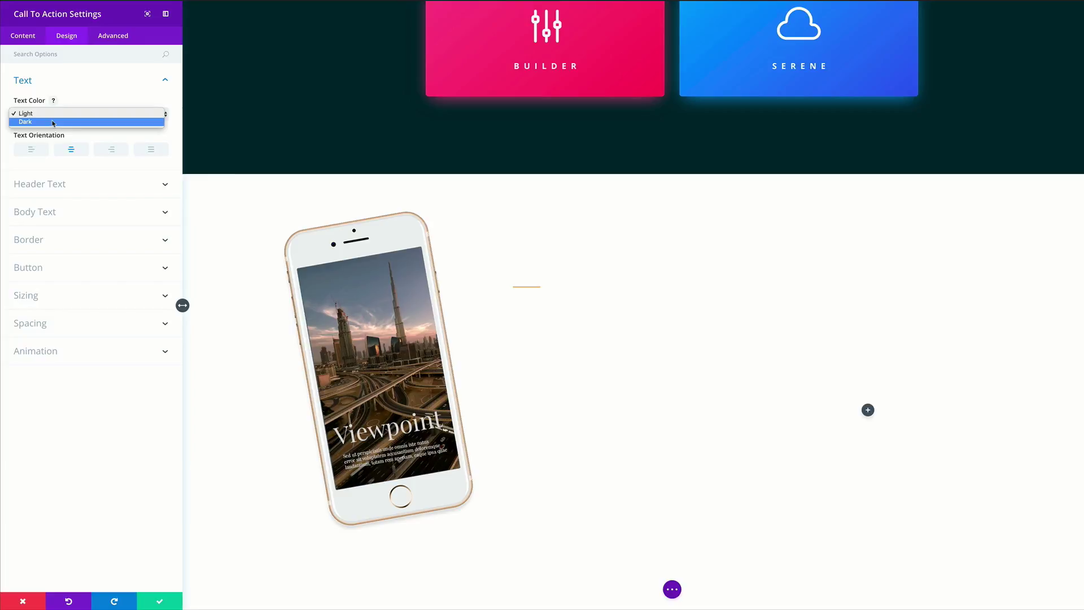
{"action": "left_click", "coordinate": [54, 122]}
{"action": "left_click", "coordinate": [30, 150]}
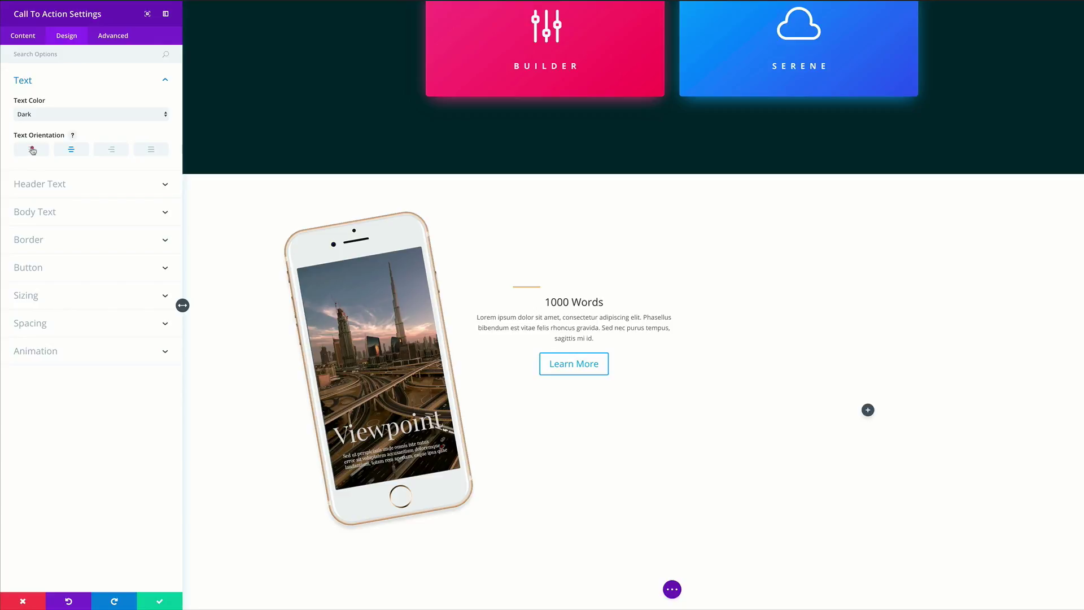
Style the call to action's header text as 38px Lato in bold uppercase
{"action": "left_click", "coordinate": [64, 185]}
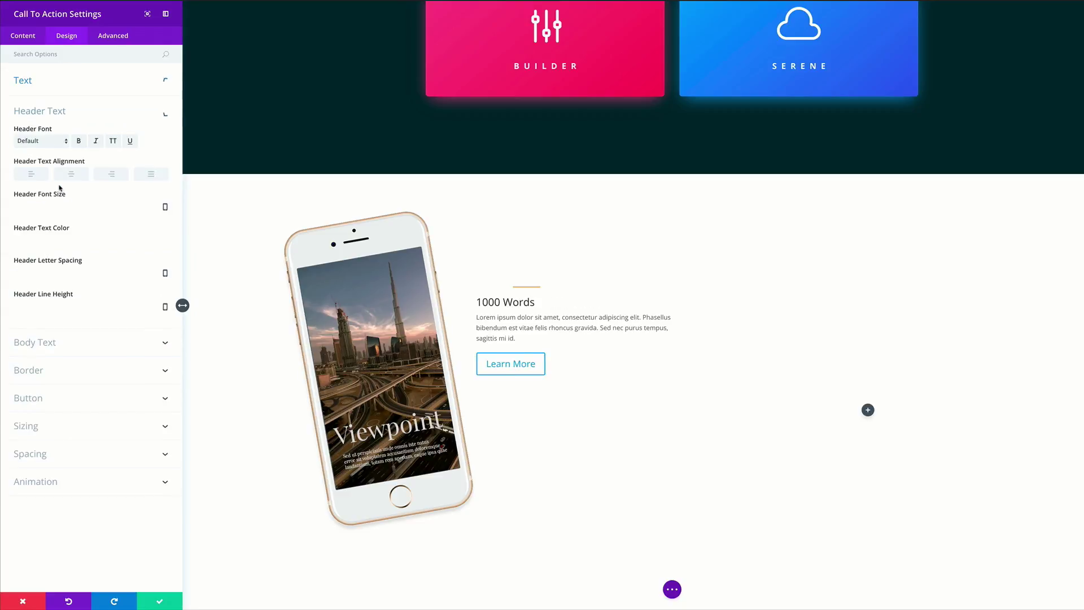
{"action": "left_click", "coordinate": [117, 209]}
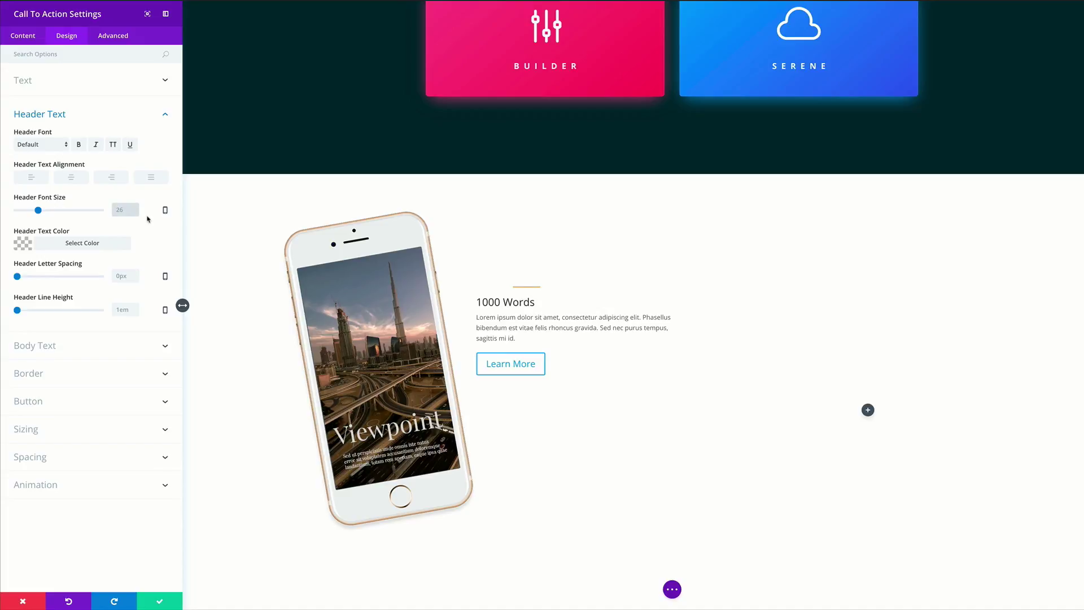
{"action": "type", "text": "38"}
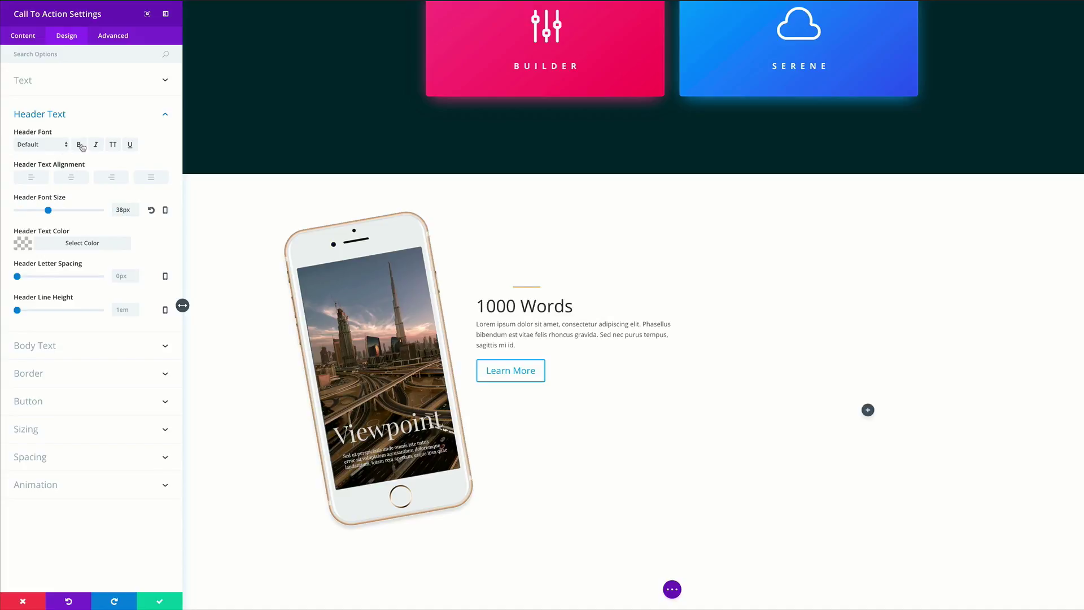
{"action": "left_click", "coordinate": [79, 145]}
{"action": "left_click", "coordinate": [50, 146]}
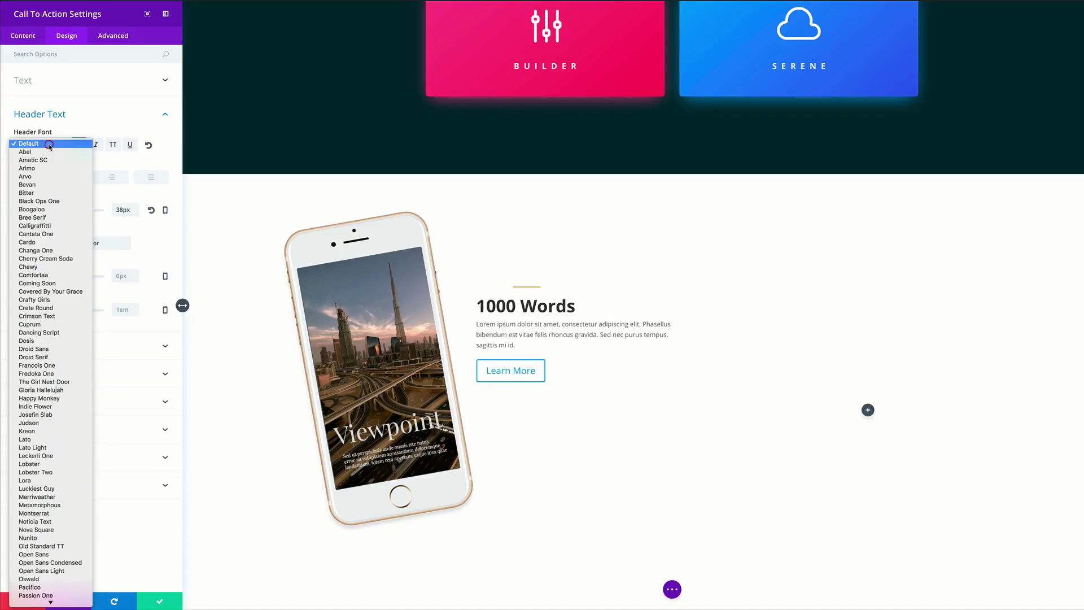
{"action": "left_click", "coordinate": [59, 440]}
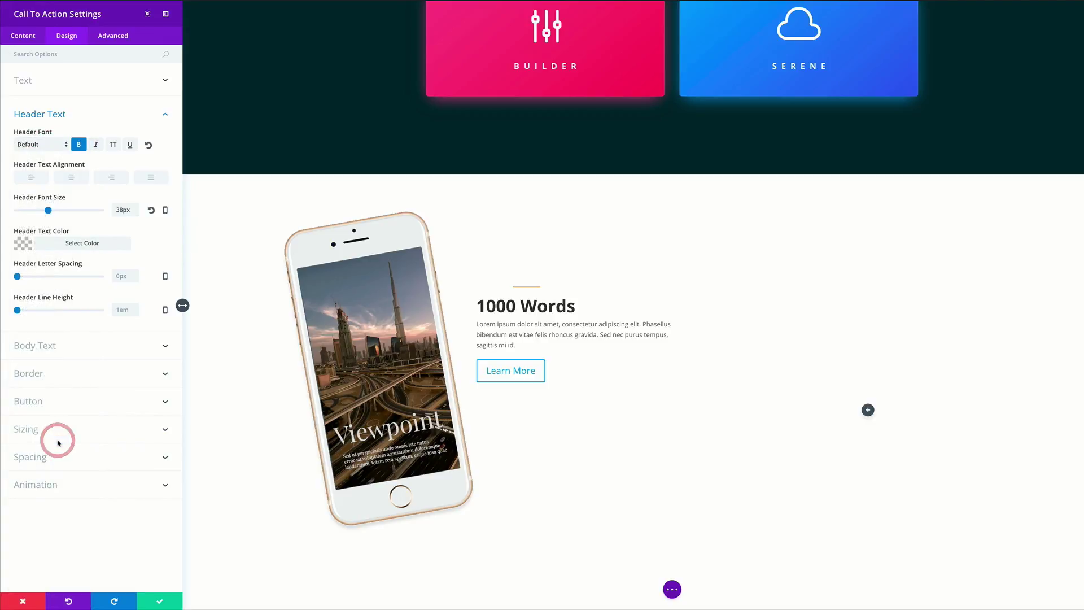
{"action": "left_click", "coordinate": [114, 145]}
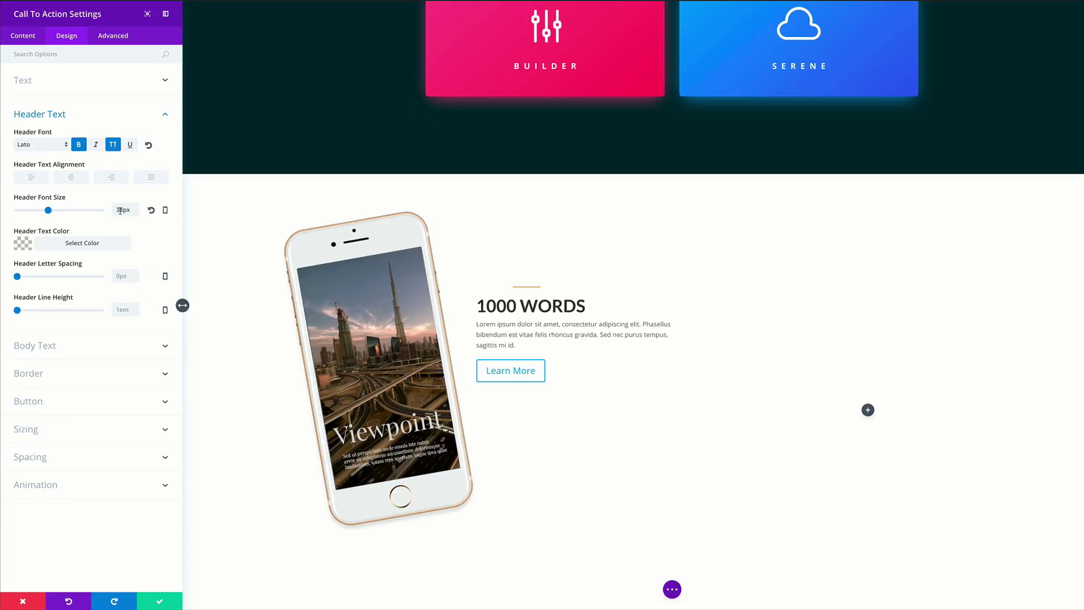
Set the header text color to #32373c
{"action": "left_click", "coordinate": [22, 245]}
{"action": "left_click", "coordinate": [32, 266]}
{"action": "type", "text": "#32373c"}
{"action": "left_click", "coordinate": [150, 233]}
Set the header's letter spacing to 0.2px and its line height to 1.4em
{"action": "left_click", "coordinate": [121, 276]}
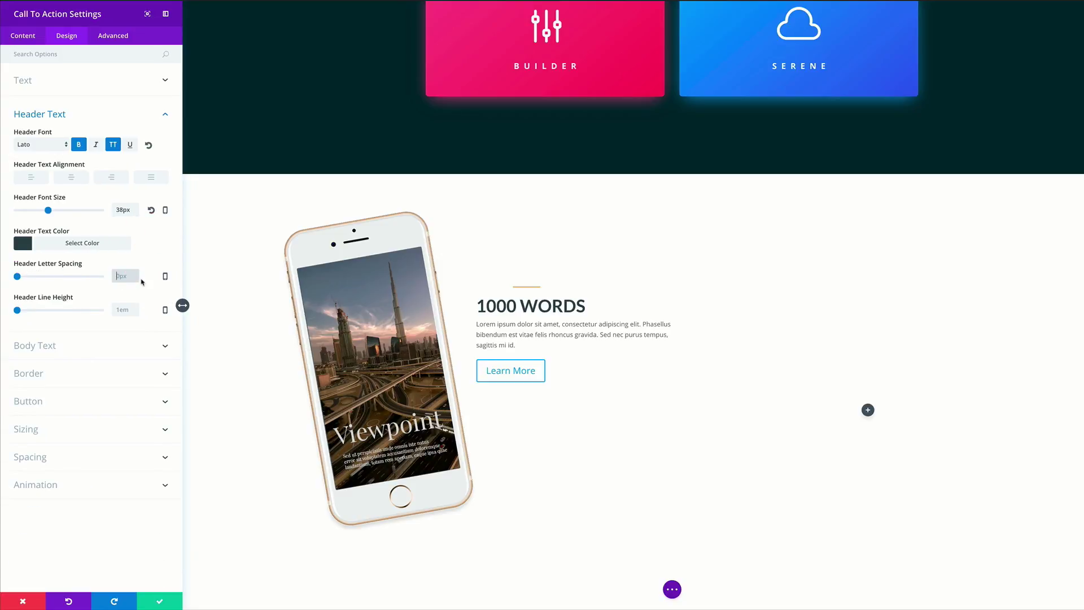
{"action": "type", "text": "0.2"}
{"action": "left_click_drag", "start_coordinate": [17, 310], "coordinate": [34, 310]}
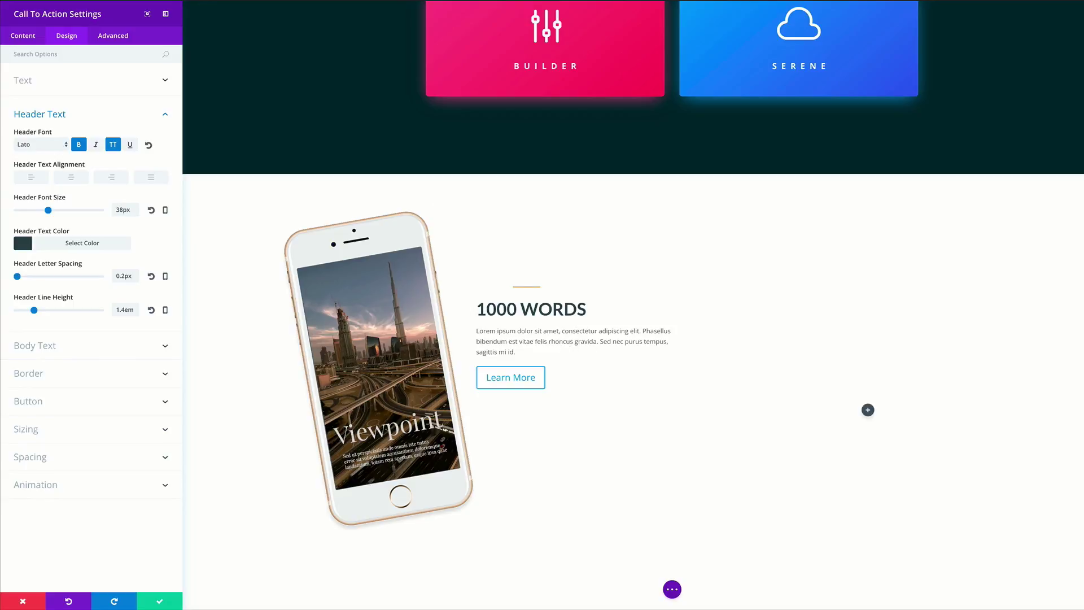
Set the call to action's body text to 18px Lato with left alignment
{"action": "left_click", "coordinate": [48, 345]}
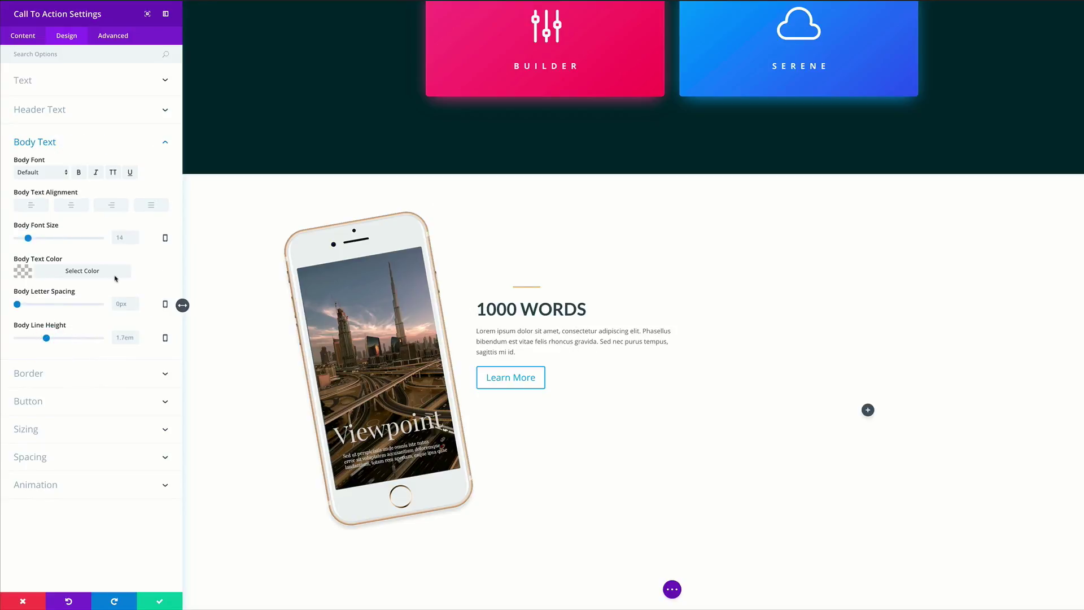
{"action": "left_click", "coordinate": [122, 237]}
{"action": "type", "text": "18"}
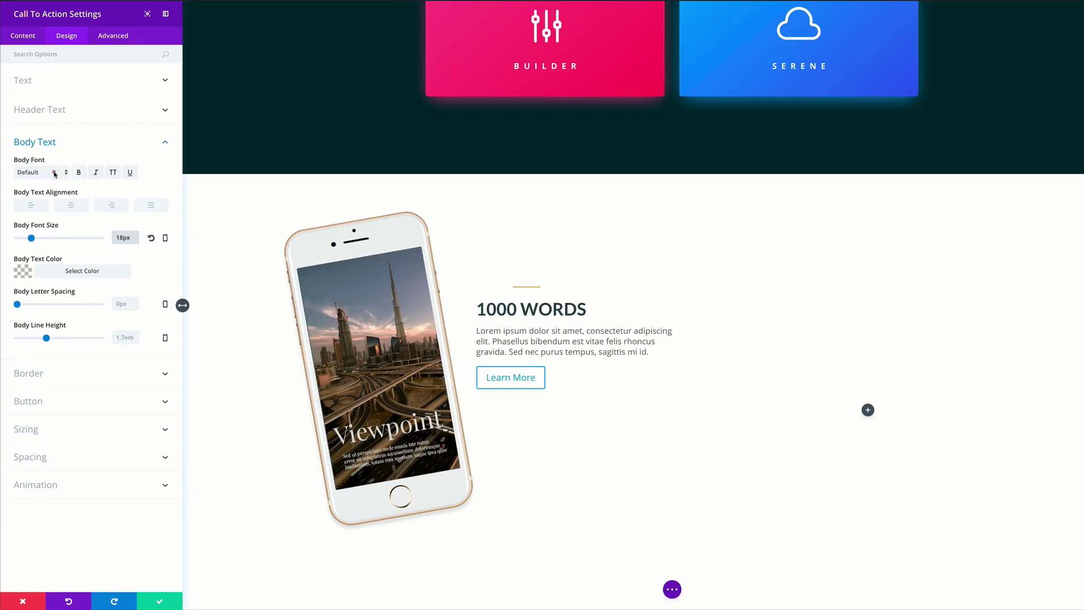
{"action": "left_click", "coordinate": [49, 172]}
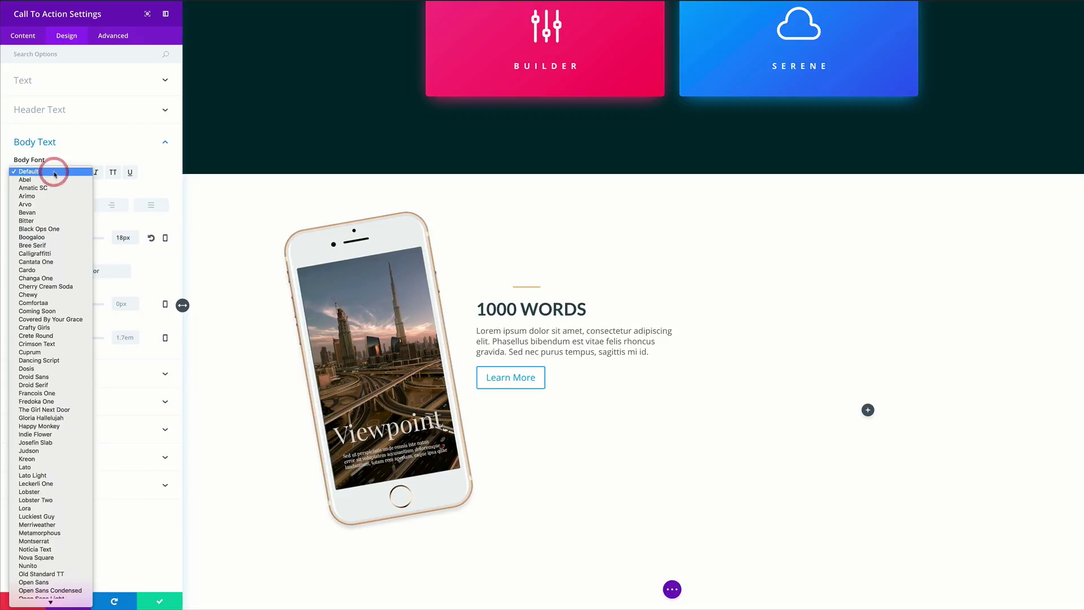
{"action": "left_click", "coordinate": [35, 467]}
{"action": "left_click", "coordinate": [32, 206]}
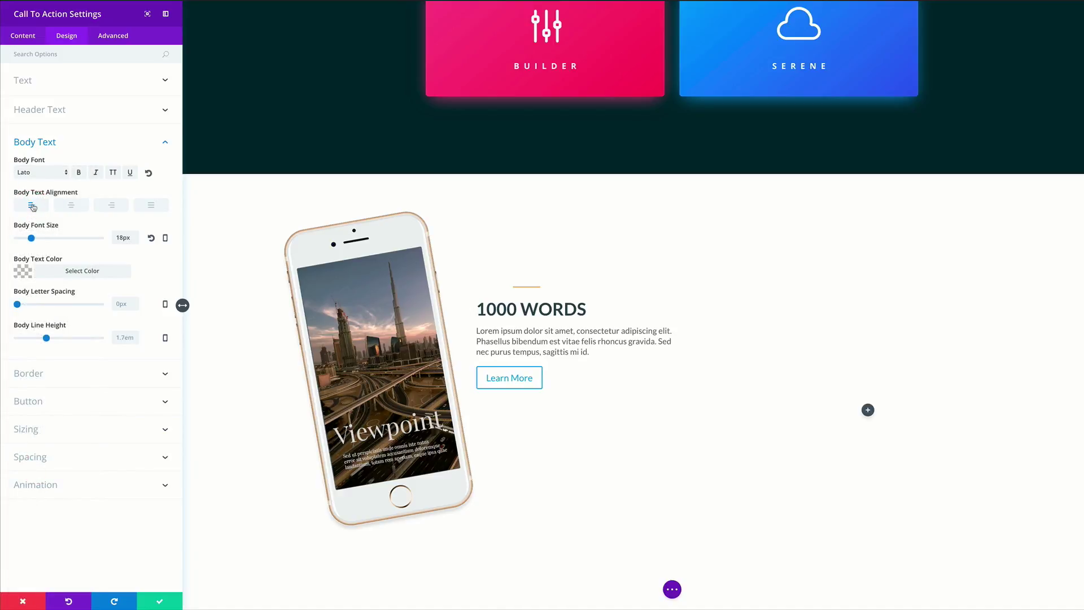
Set the call to action's body text color to #9b9b9b and its line height to 1.8em
{"action": "left_click", "coordinate": [24, 273]}
{"action": "left_click", "coordinate": [34, 294]}
{"action": "type", "text": "#9b9b9b"}
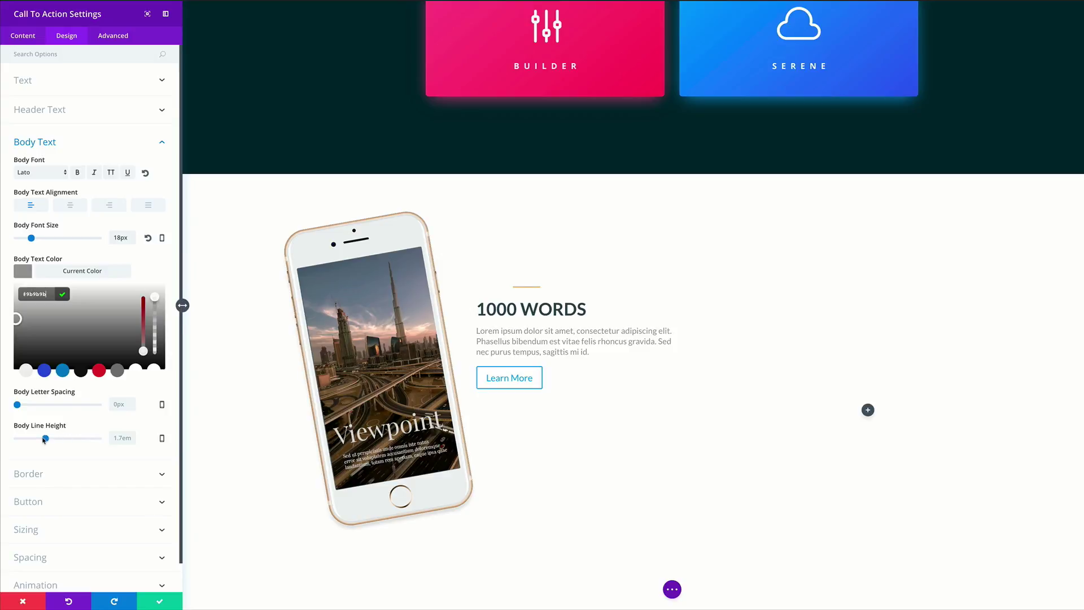
{"action": "left_click_drag", "start_coordinate": [47, 440], "coordinate": [50, 438]}
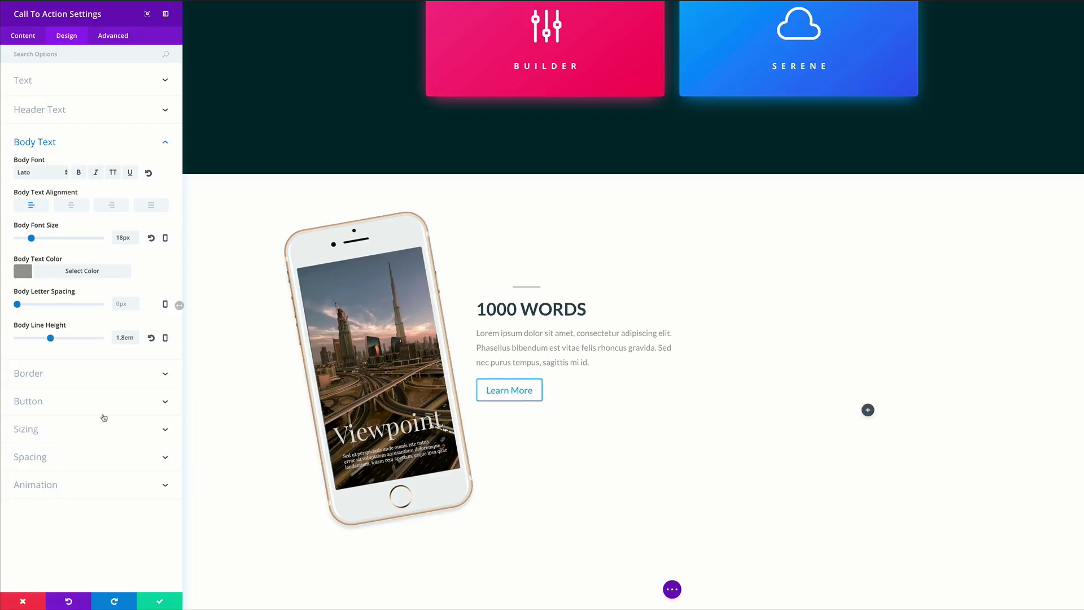
Enable custom styles for the call to action's button and set its text to 15px in #e2733c
{"action": "left_click", "coordinate": [62, 404]}
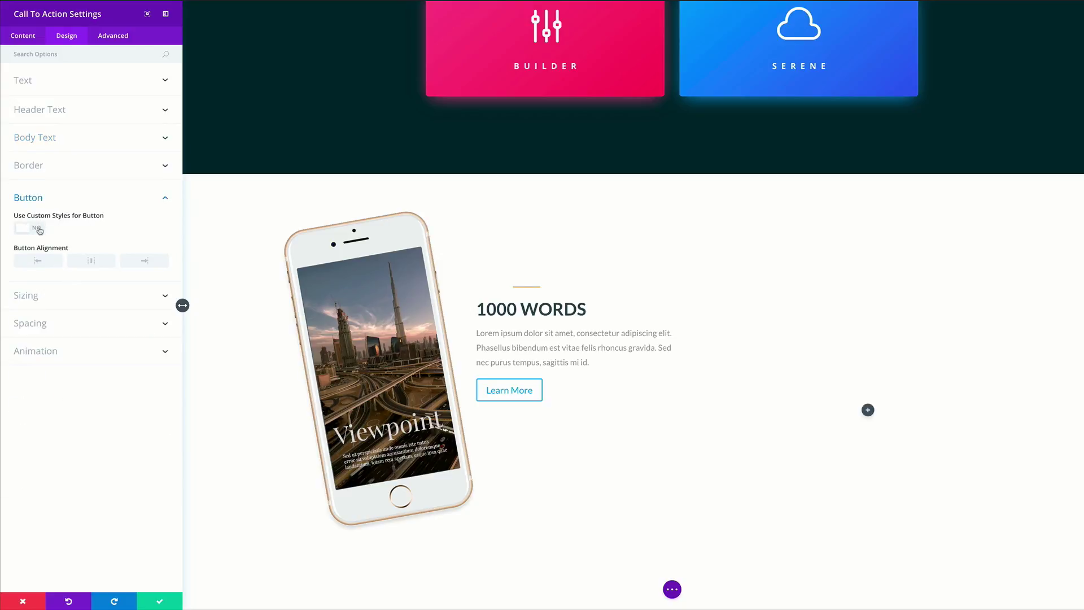
{"action": "left_click", "coordinate": [39, 231]}
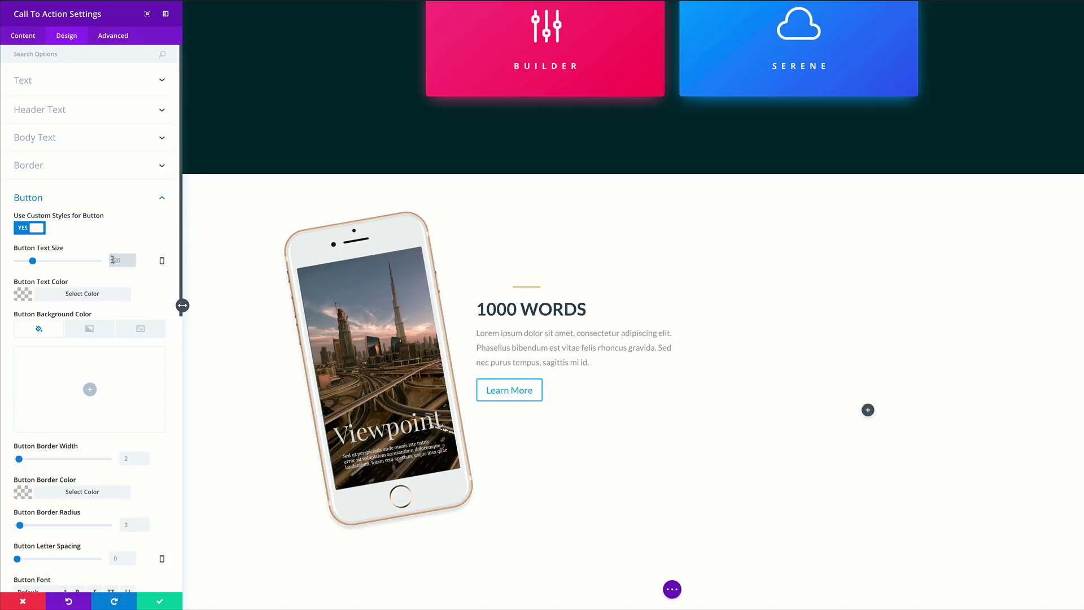
{"action": "left_click", "coordinate": [112, 259]}
{"action": "type", "text": "18"}
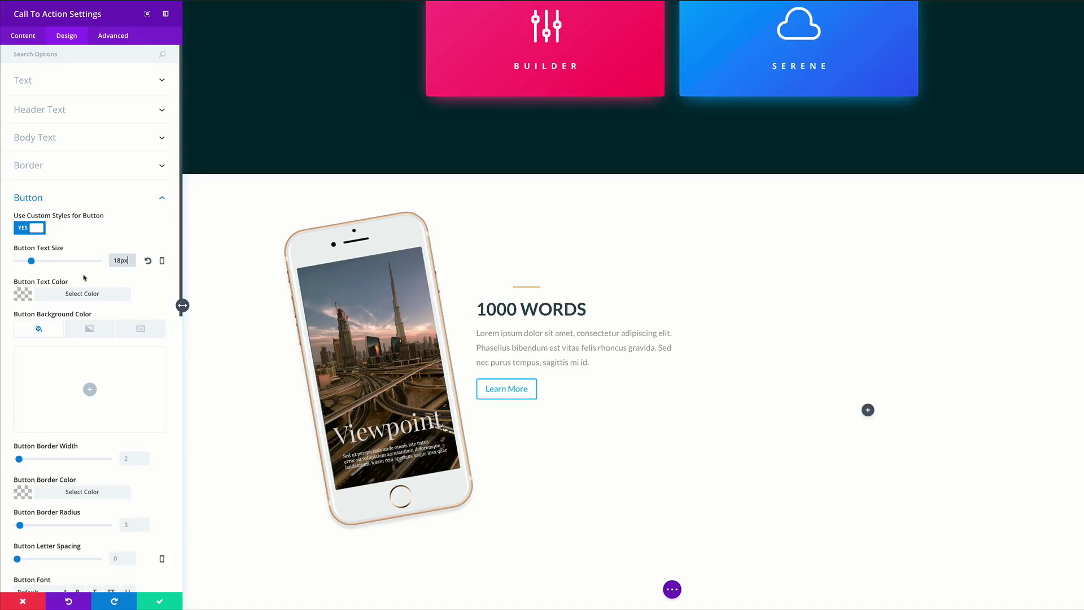
{"action": "left_click", "coordinate": [22, 294]}
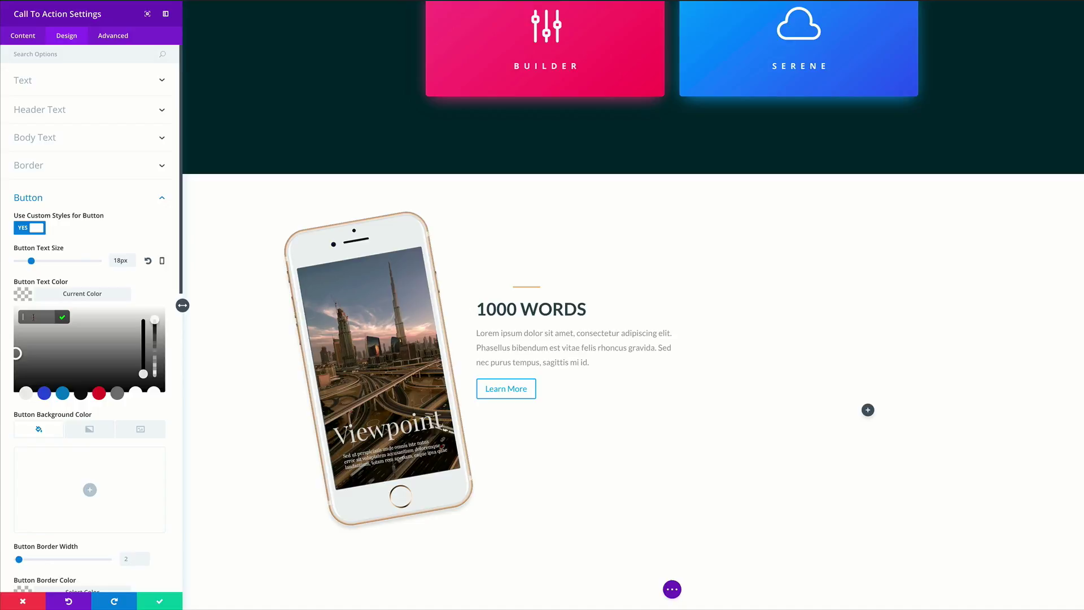
{"action": "type", "text": "#e2733c"}
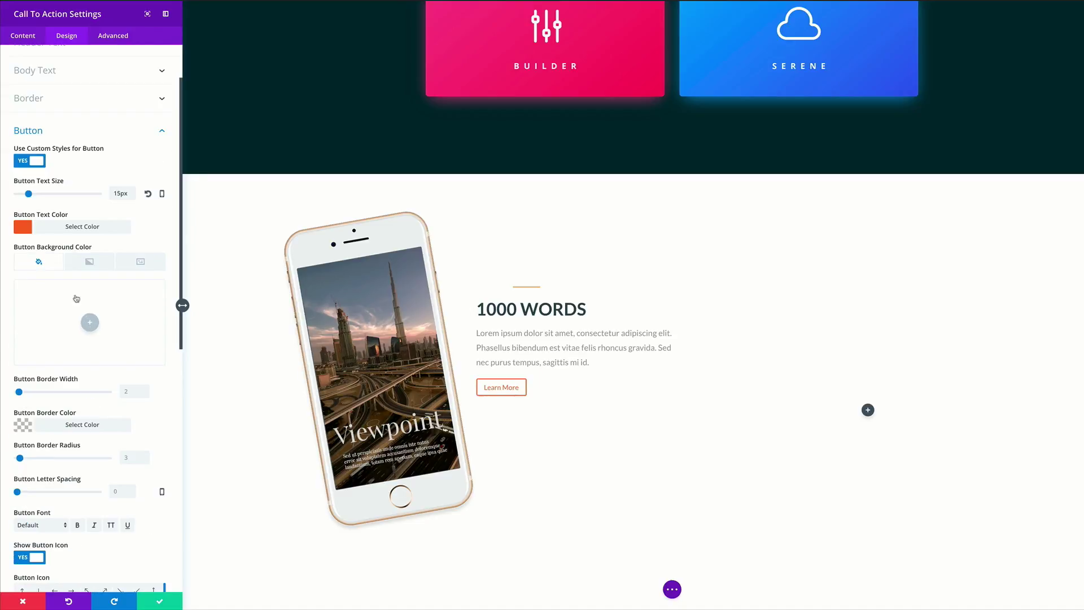
Give the button a transparent rgba(225,225,225,0) background and a 0px border width
{"action": "left_click", "coordinate": [90, 323]}
{"action": "left_click", "coordinate": [154, 300]}
{"action": "left_click_drag", "start_coordinate": [155, 307], "coordinate": [156, 314]}
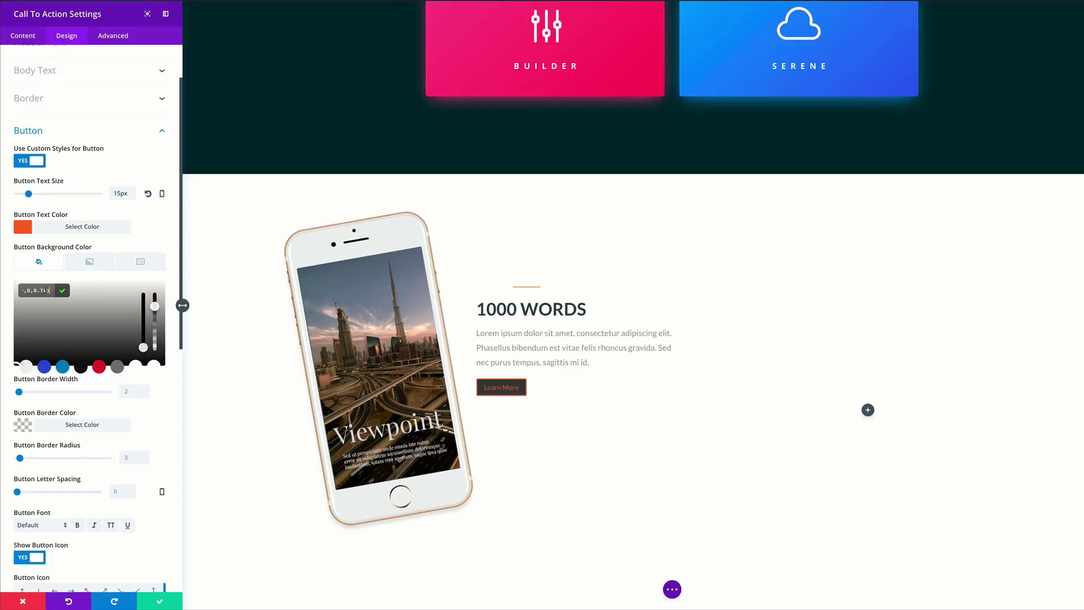
{"action": "left_click_drag", "start_coordinate": [44, 290], "coordinate": [24, 290]}
{"action": "type", "text": "rgba(255,255,255,0)"}
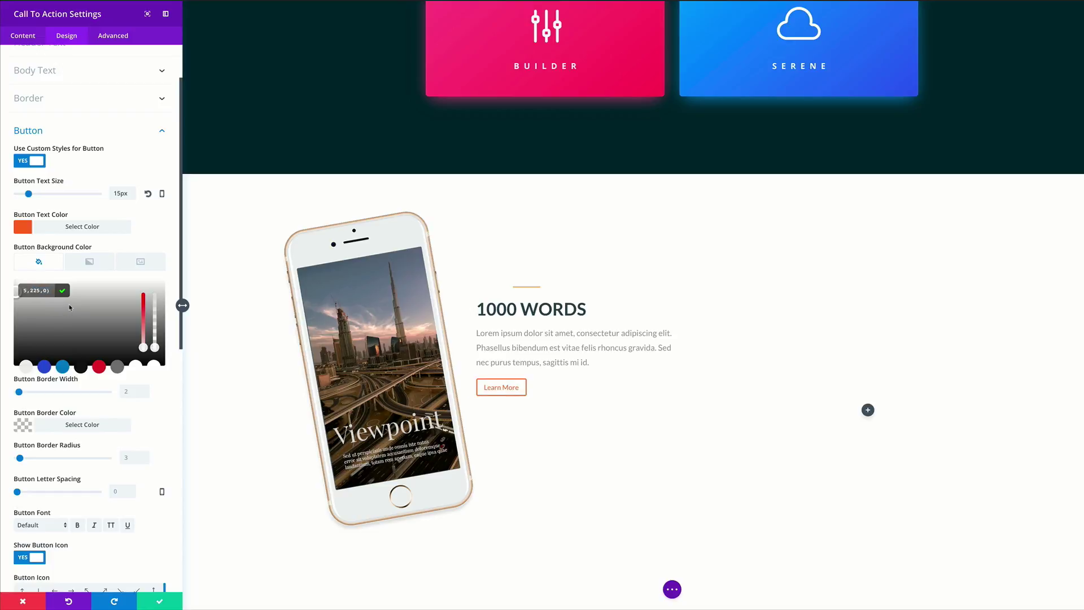
{"action": "left_click_drag", "start_coordinate": [18, 392], "coordinate": [1, 395]}
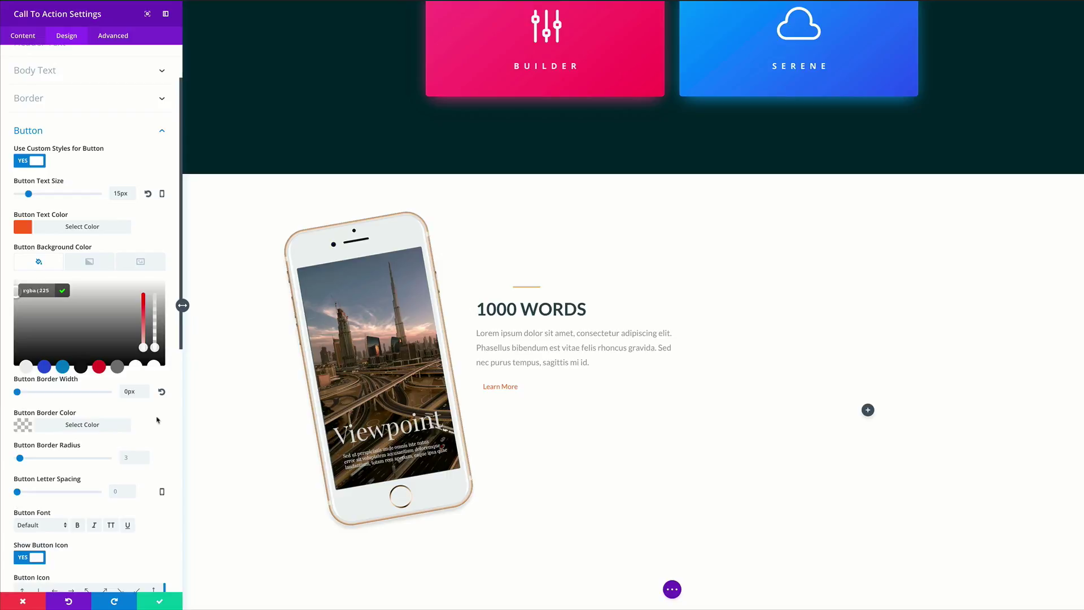
Set the button's letter spacing to 2px and make its font bold and uppercase
{"action": "scroll", "coordinate": [159, 419], "scroll_direction": "down", "scroll_amount": 2}
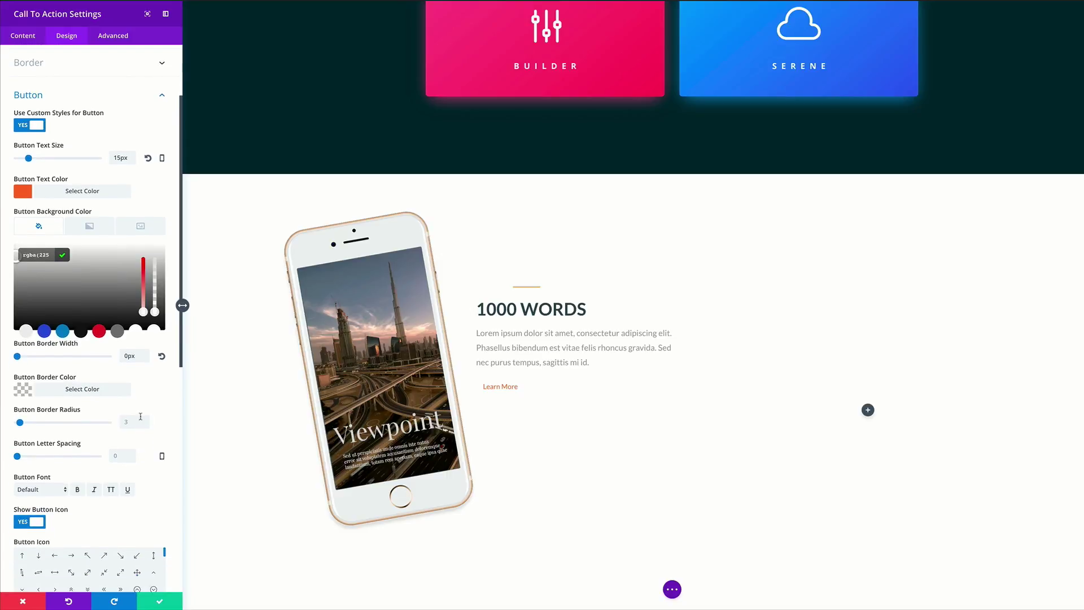
{"action": "scroll", "coordinate": [141, 416], "scroll_direction": "down", "scroll_amount": 1}
{"action": "left_click", "coordinate": [18, 451]}
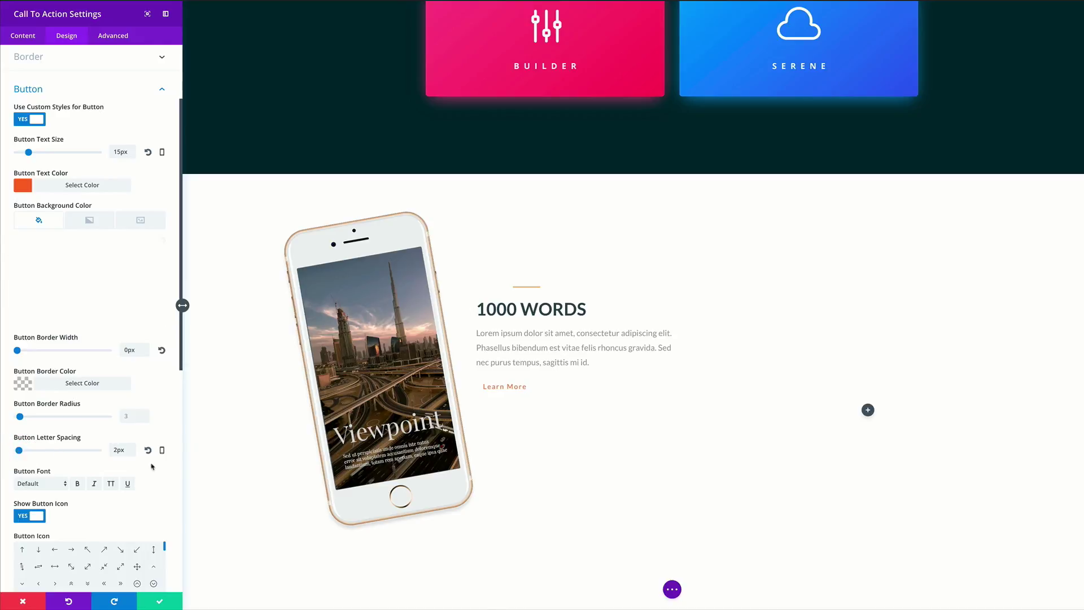
{"action": "scroll", "coordinate": [176, 406], "scroll_direction": "down", "scroll_amount": 3}
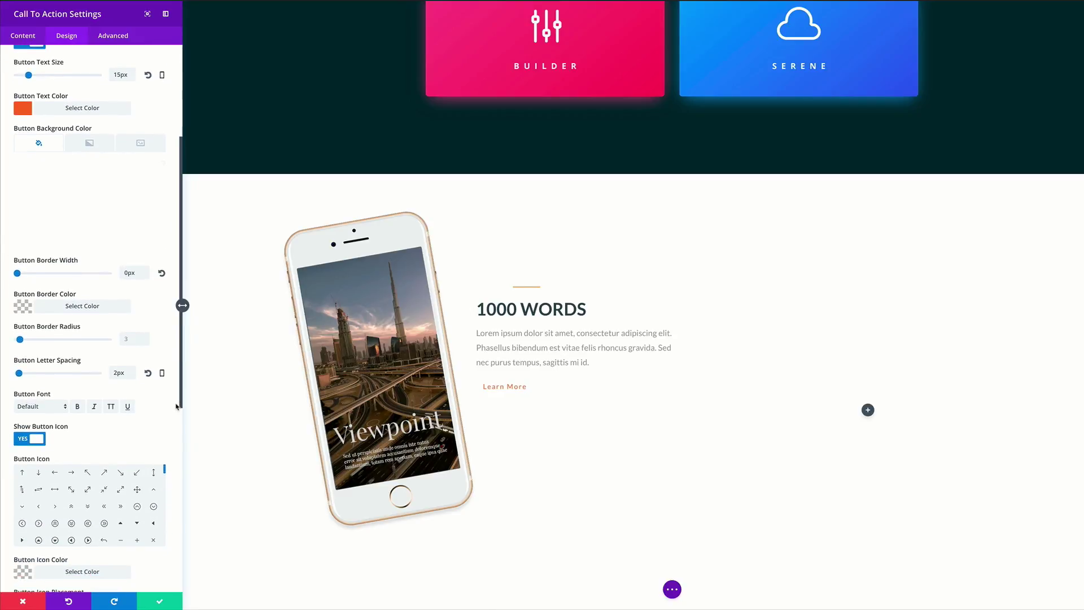
{"action": "left_click", "coordinate": [77, 365]}
{"action": "left_click", "coordinate": [110, 365]}
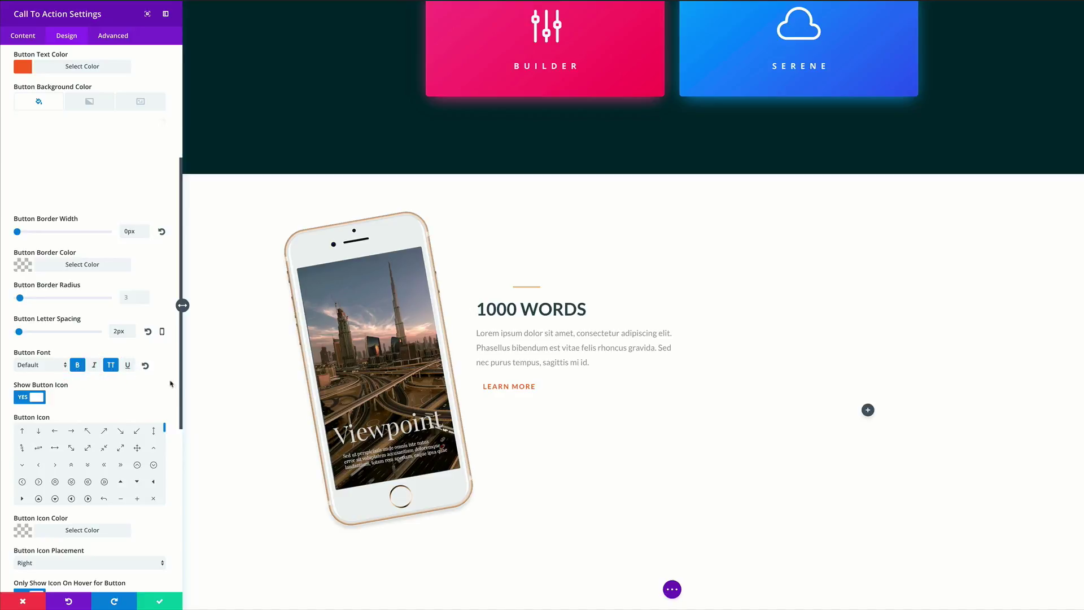
Choose the right-pointing arrow as the button icon and turn off showing it only on hover
{"action": "left_click", "coordinate": [71, 431]}
{"action": "scroll", "coordinate": [178, 388], "scroll_direction": "down", "scroll_amount": 1}
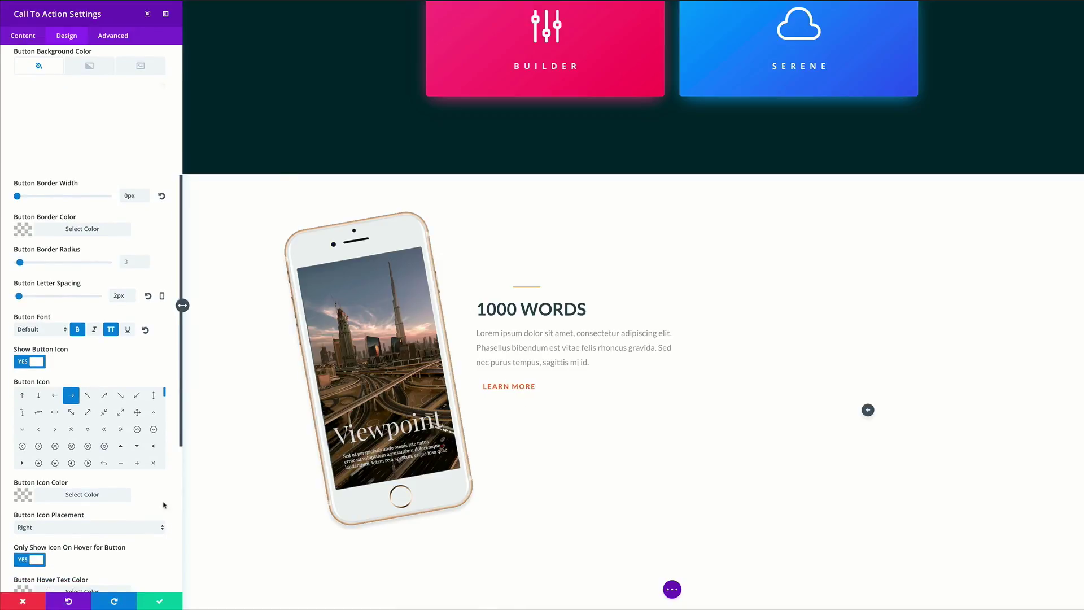
{"action": "left_click_drag", "start_coordinate": [183, 424], "coordinate": [184, 506]}
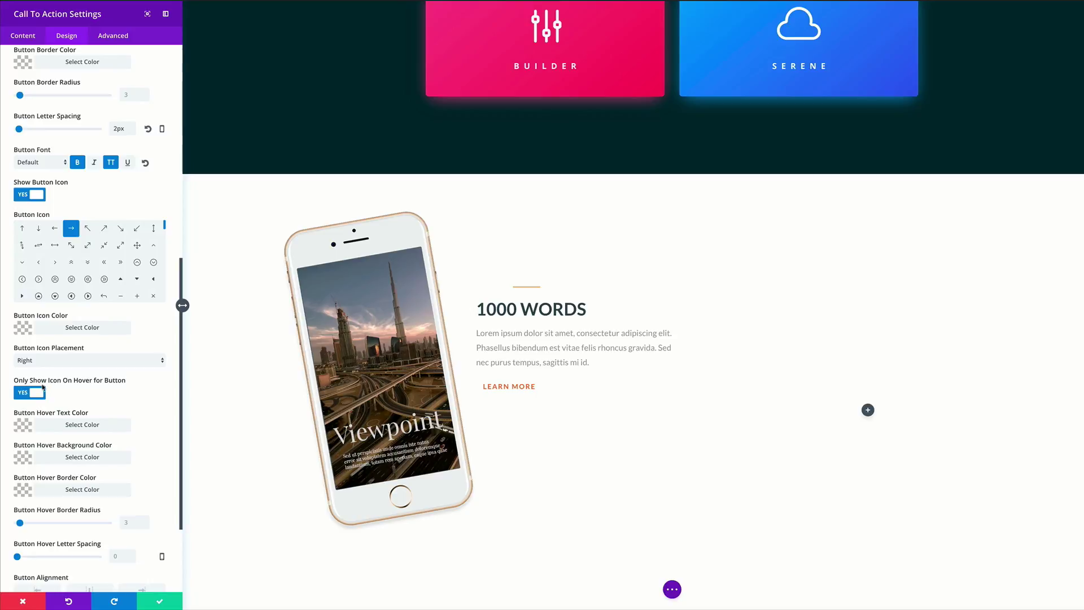
{"action": "left_click", "coordinate": [21, 395]}
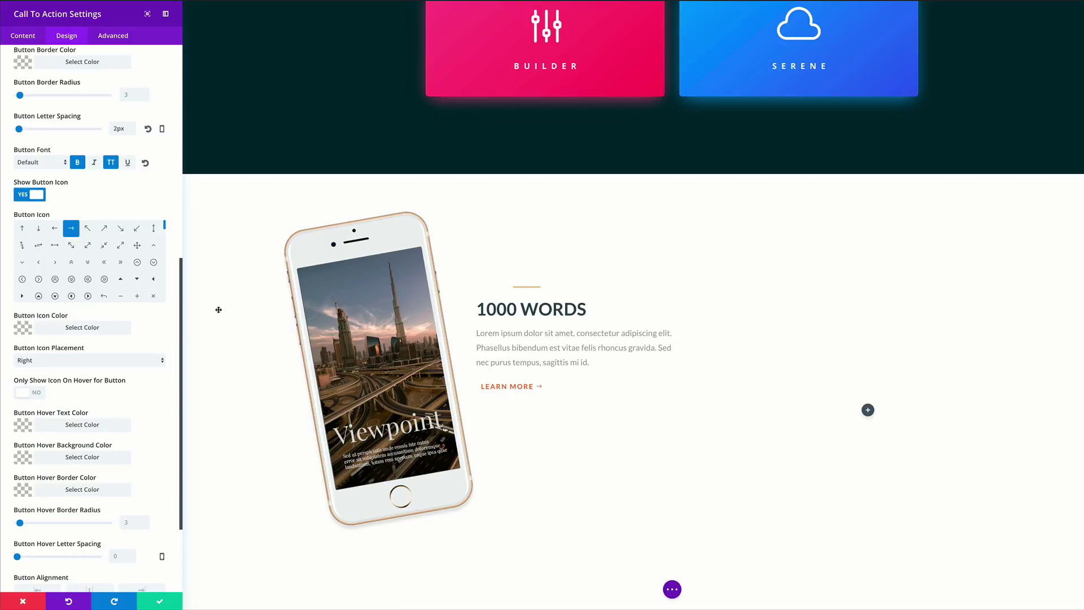
Apply a Fold animation to the call to action with direction Right and a duration of 1200ms
{"action": "scroll", "coordinate": [181, 429], "scroll_direction": "down", "scroll_amount": 3}
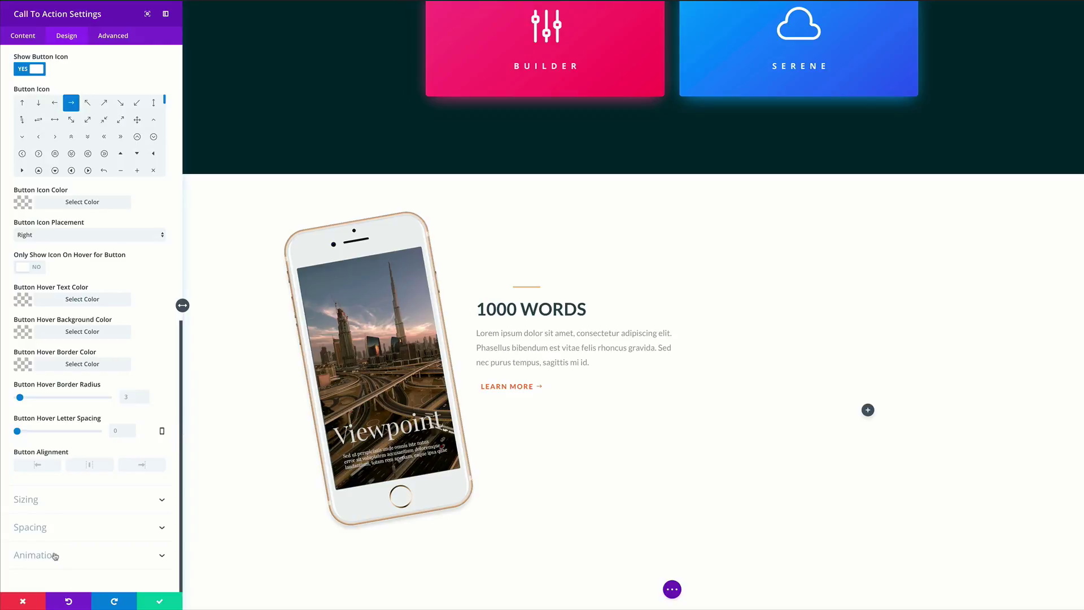
{"action": "left_click", "coordinate": [71, 557]}
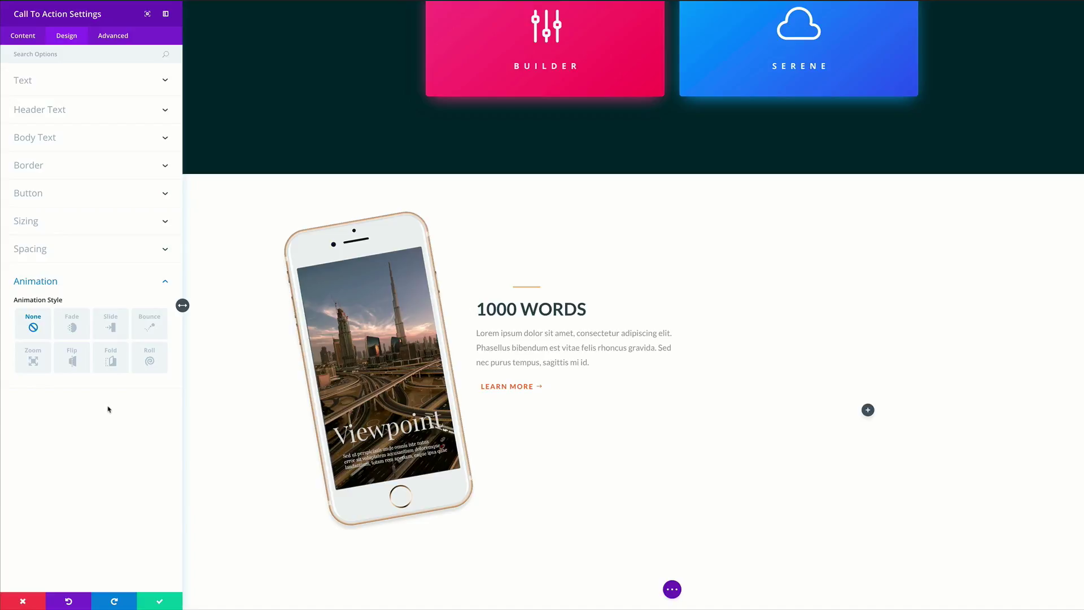
{"action": "left_click", "coordinate": [108, 362]}
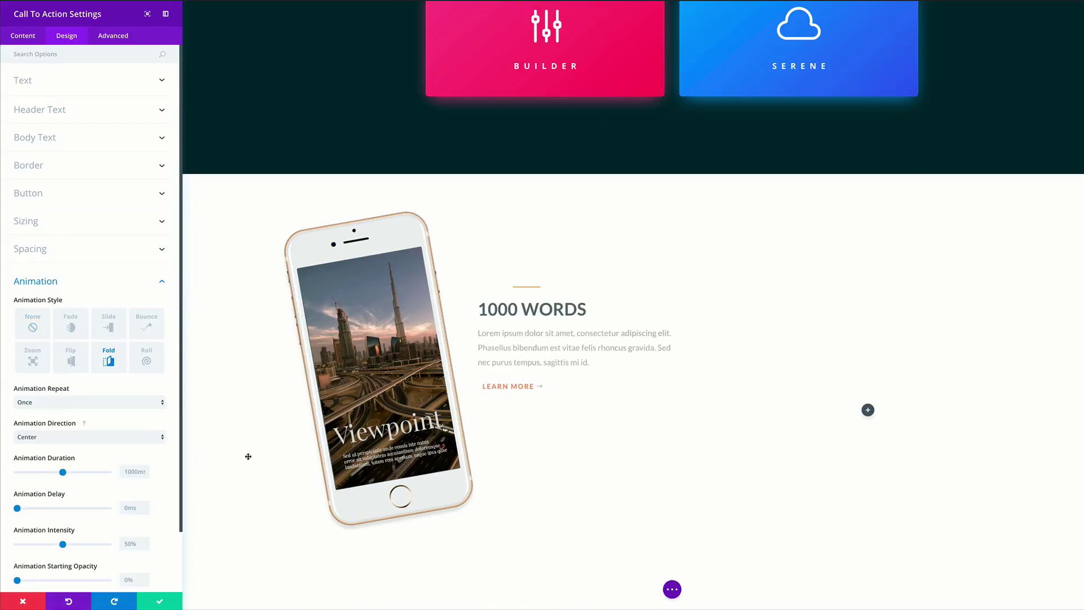
{"action": "left_click", "coordinate": [129, 437]}
{"action": "left_click", "coordinate": [129, 444]}
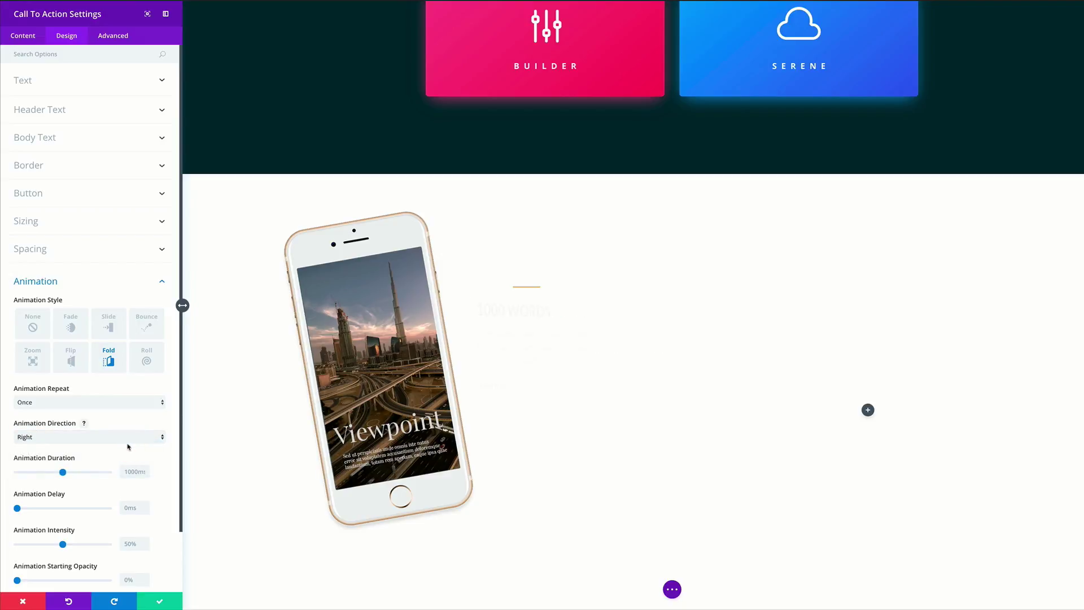
{"action": "left_click", "coordinate": [127, 470]}
{"action": "type", "text": "1200"}
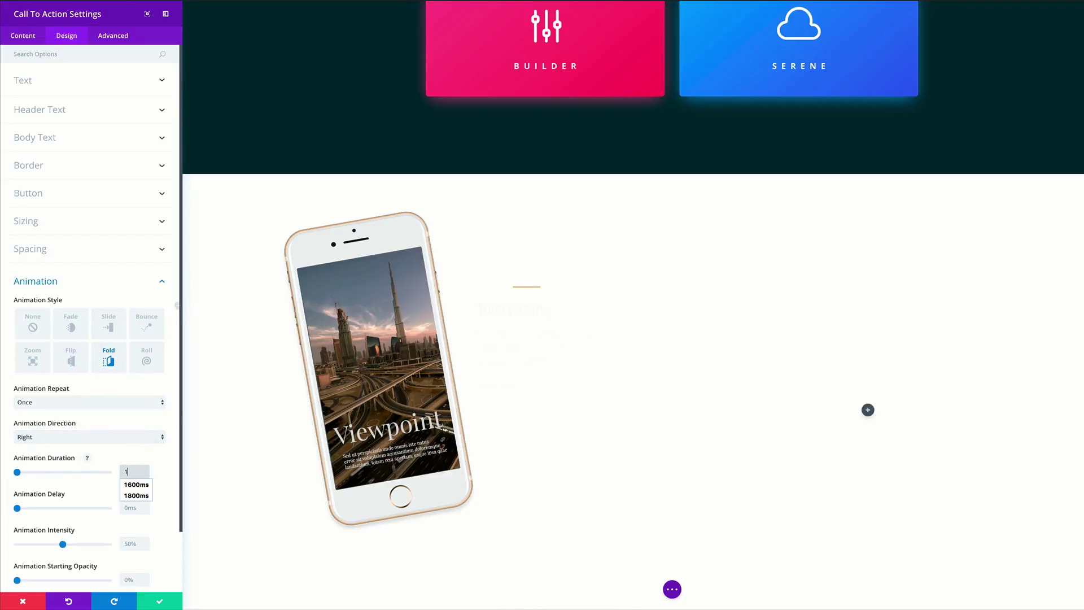
Set the call to action's animation delay to 50ms and its intensity to 70%
{"action": "scroll", "coordinate": [164, 451], "scroll_direction": "down", "scroll_amount": 2}
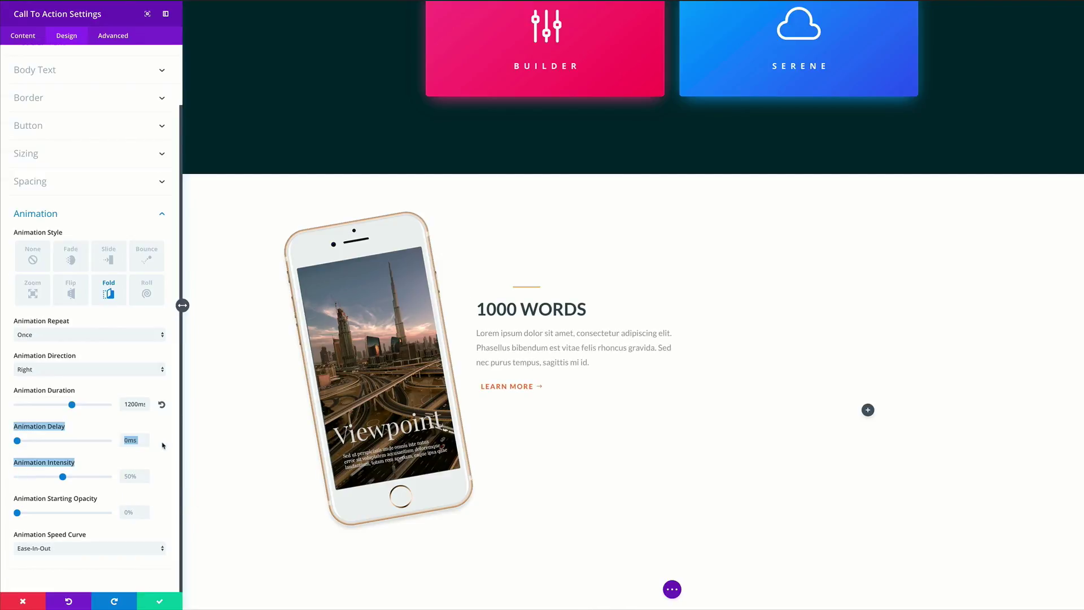
{"action": "left_click", "coordinate": [125, 440]}
{"action": "type", "text": "50ms"}
{"action": "key", "text": "ctrl+a"}
{"action": "type", "text": "50ms"}
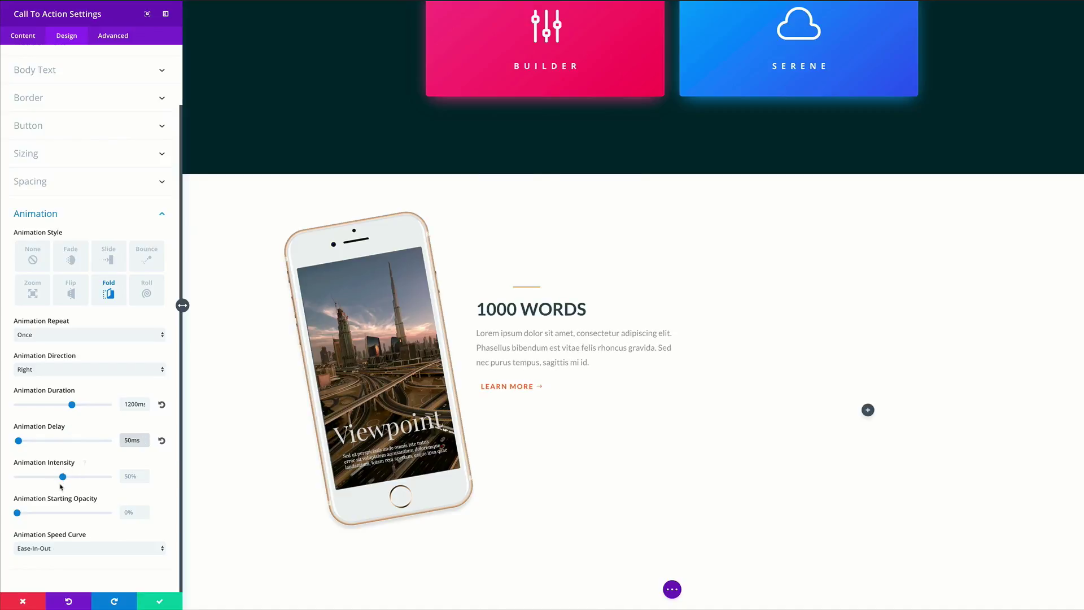
{"action": "left_click", "coordinate": [130, 478]}
{"action": "key", "text": "ctrl+a"}
{"action": "type", "text": "70%"}
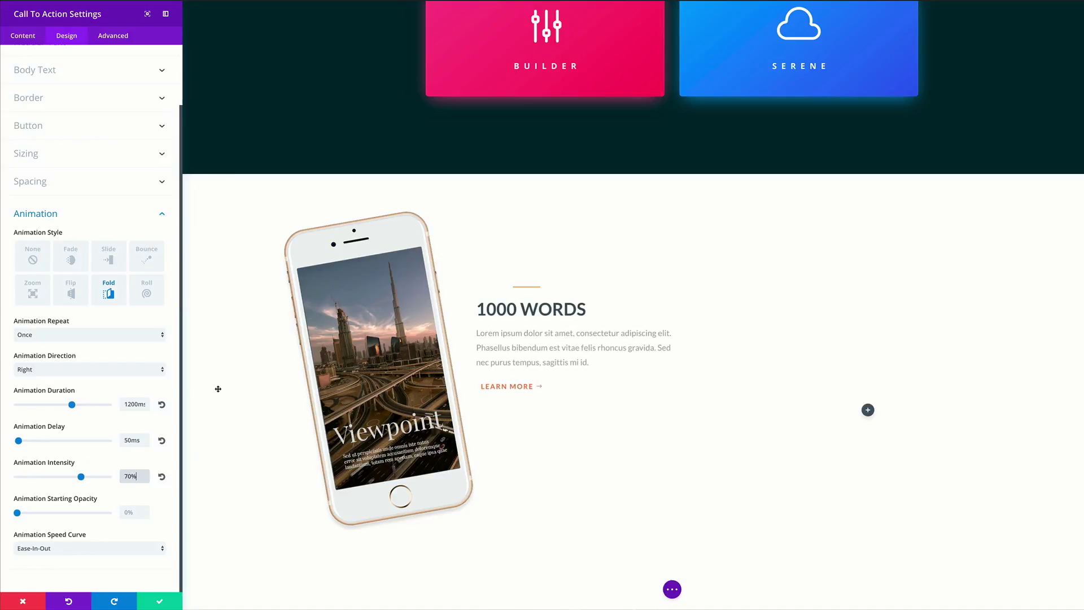
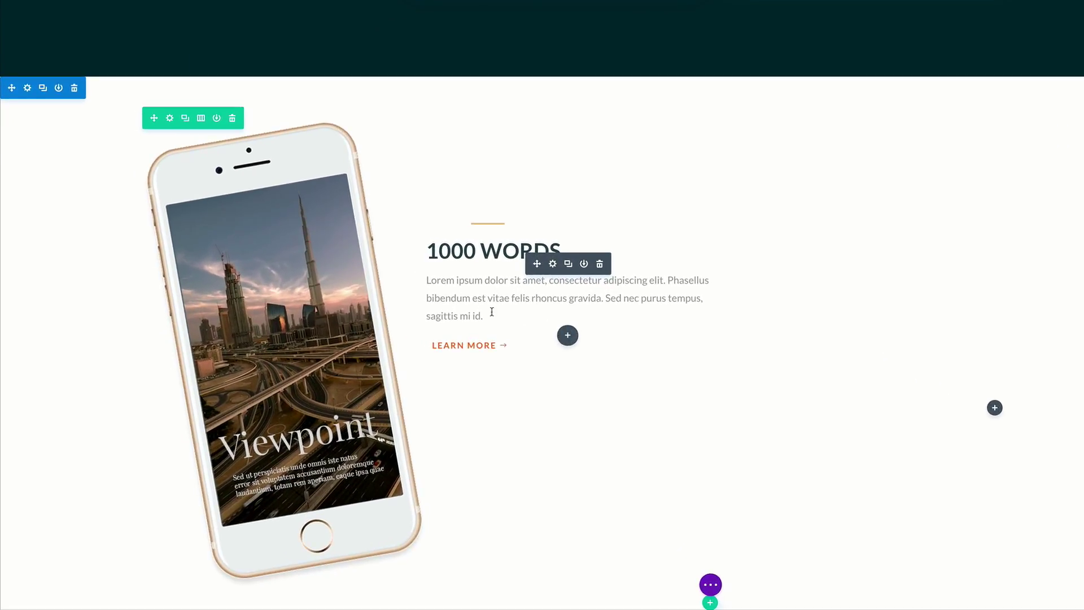
Insert an Image module below the call to action using the phone picture titled The City of Lights
{"action": "left_click", "coordinate": [568, 335]}
{"action": "left_click", "coordinate": [562, 183]}
{"action": "type", "text": "image"}
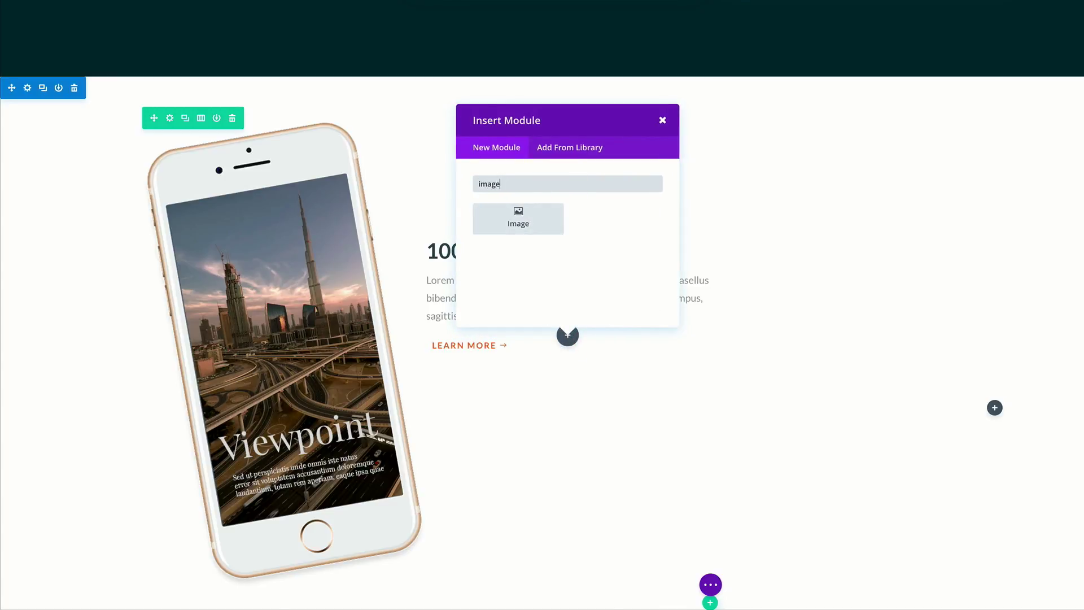
{"action": "left_click", "coordinate": [522, 215]}
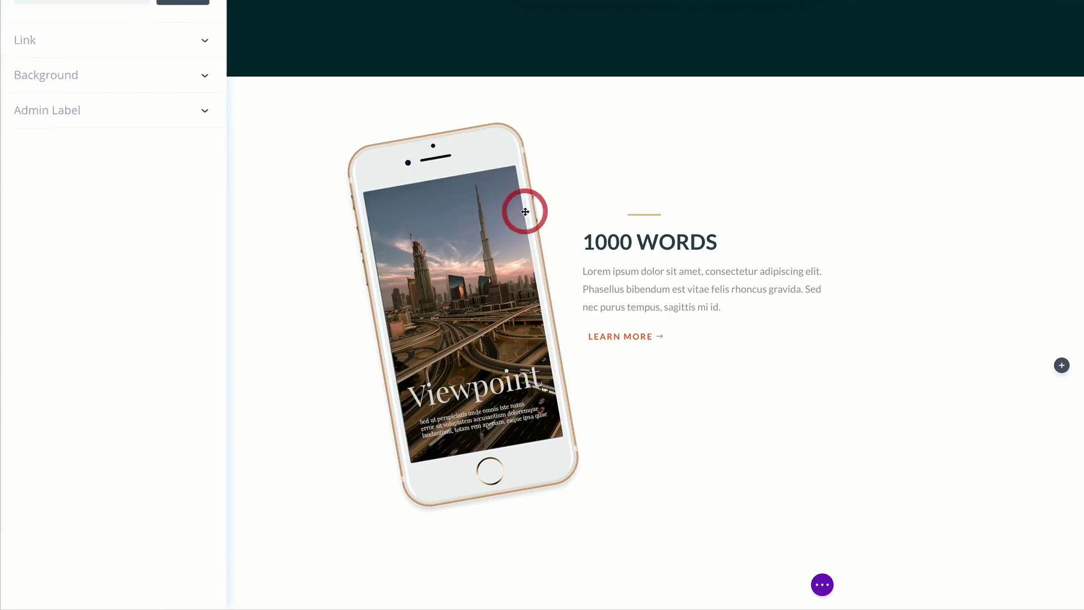
{"action": "left_click", "coordinate": [178, 12]}
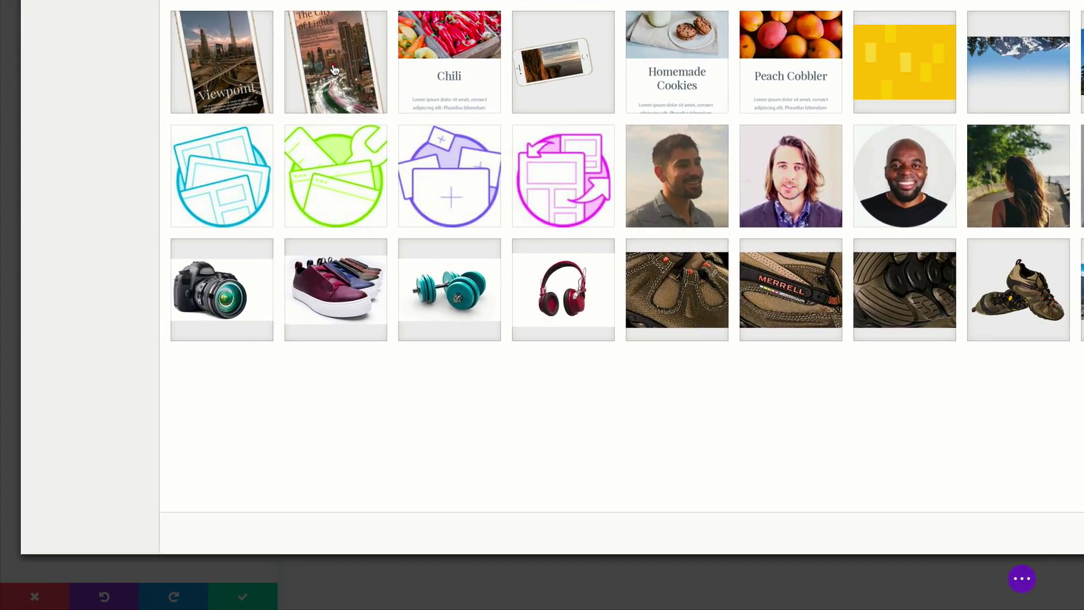
{"action": "left_click", "coordinate": [333, 69]}
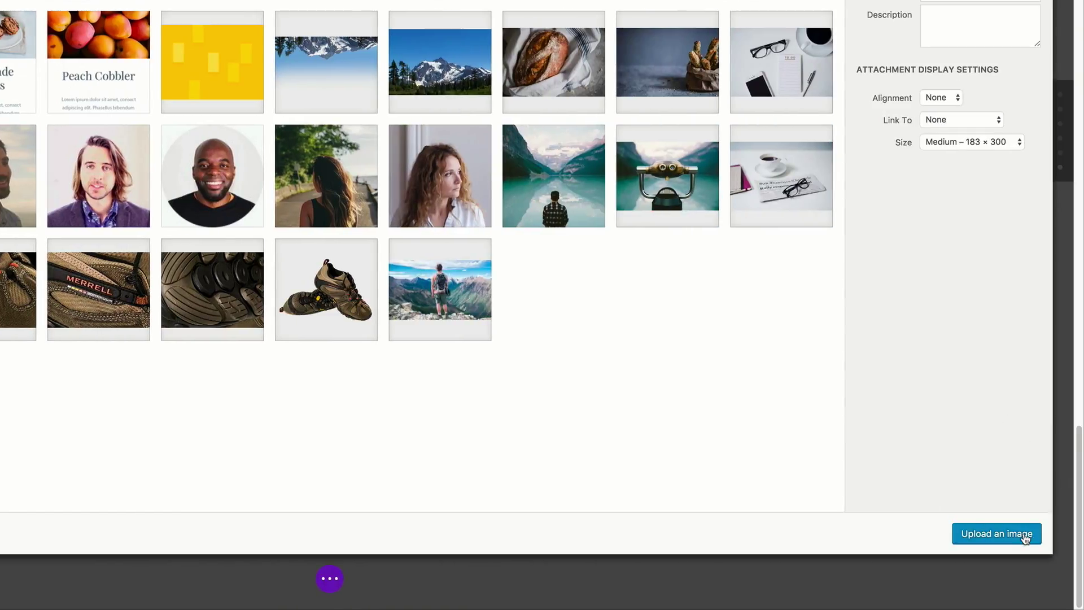
{"action": "left_click", "coordinate": [1026, 538]}
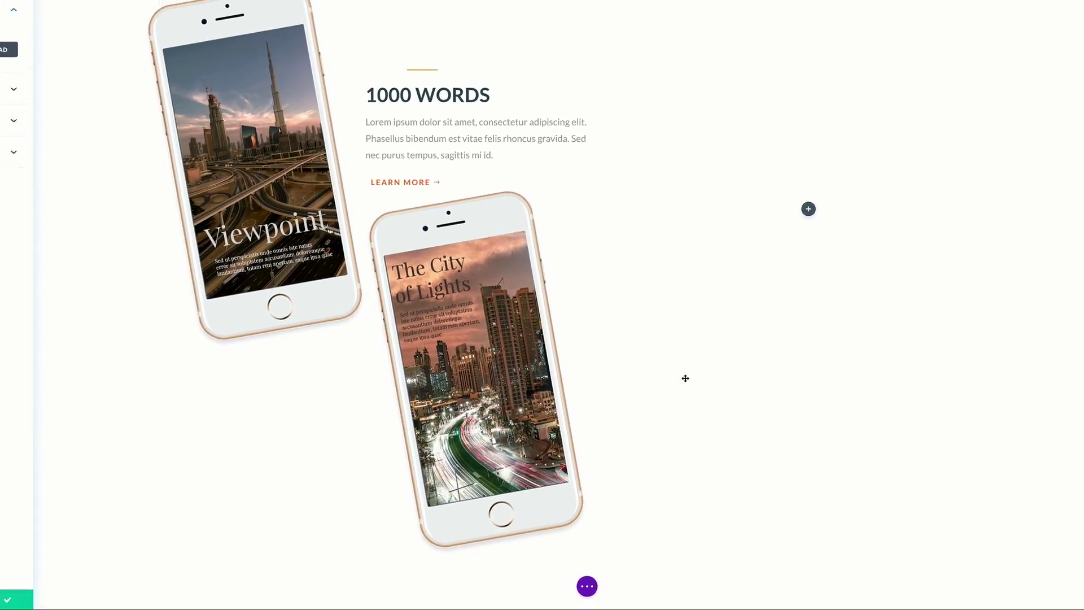
Force the City of Lights image to full width in its sizing options
{"action": "left_click", "coordinate": [67, 35]}
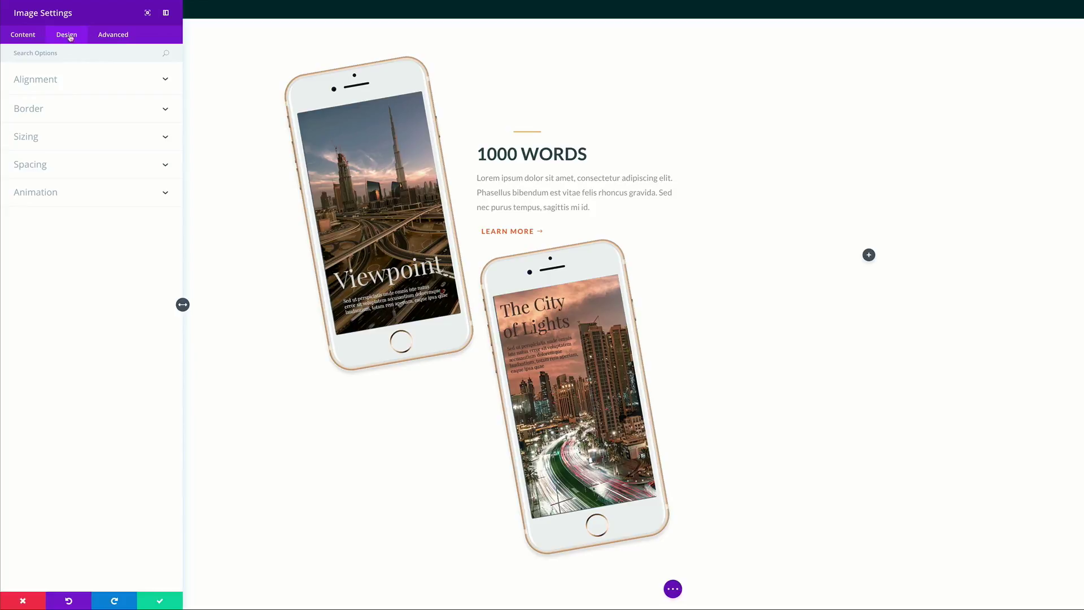
{"action": "left_click", "coordinate": [31, 137]}
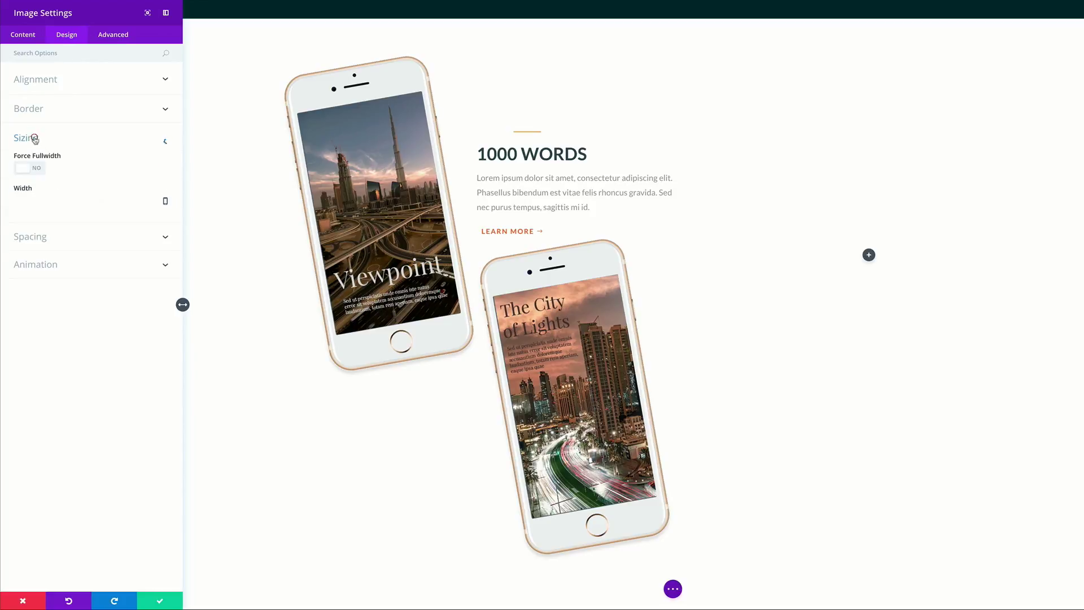
{"action": "left_click", "coordinate": [39, 173]}
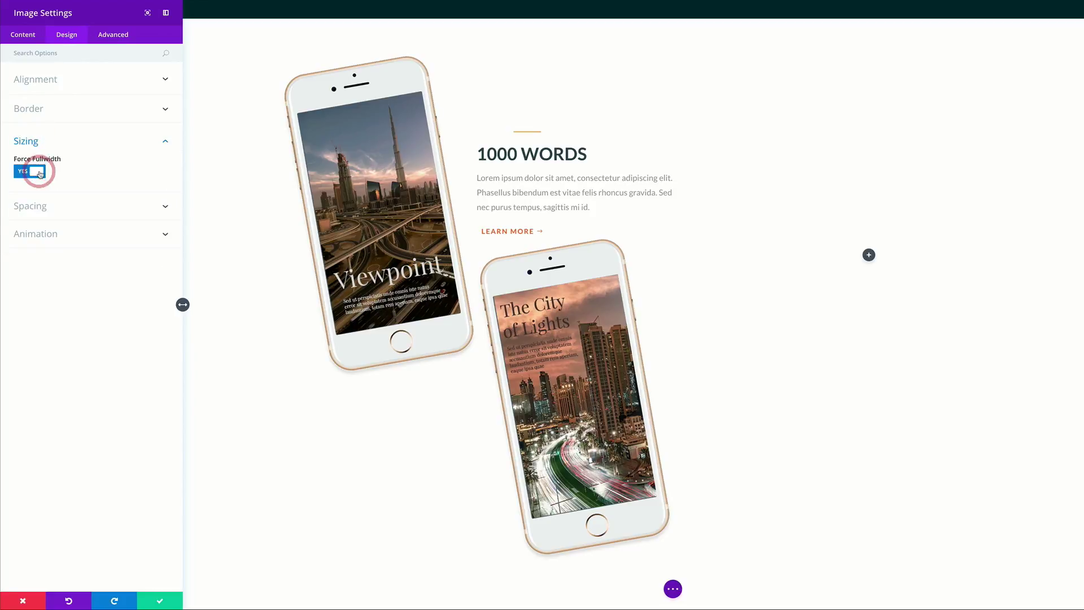
{"action": "left_click", "coordinate": [164, 141]}
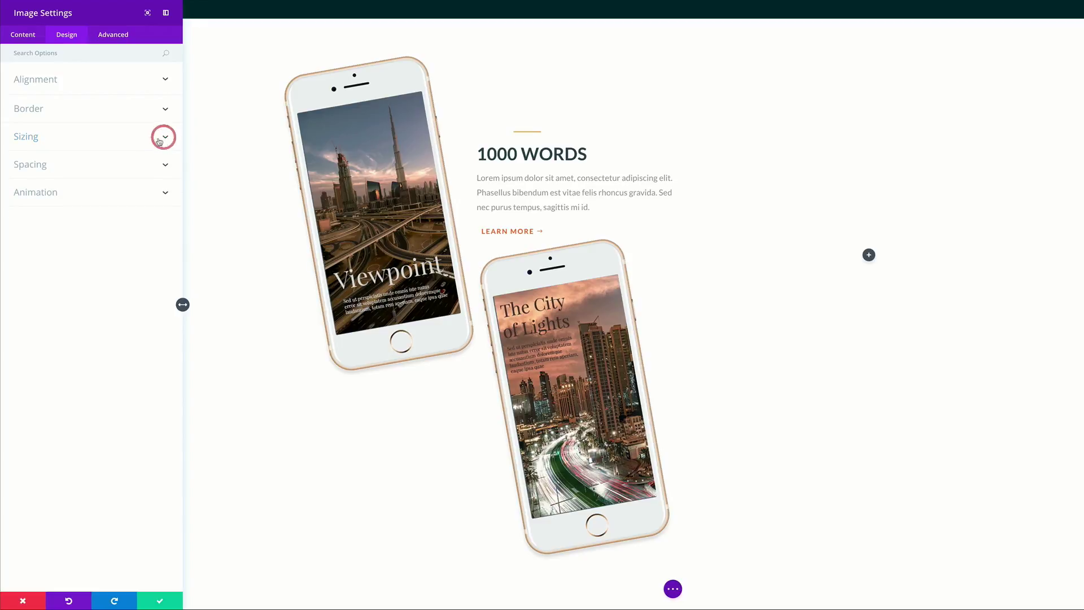
Apply a Roll animation with direction Left to the City of Lights image
{"action": "left_click", "coordinate": [49, 196]}
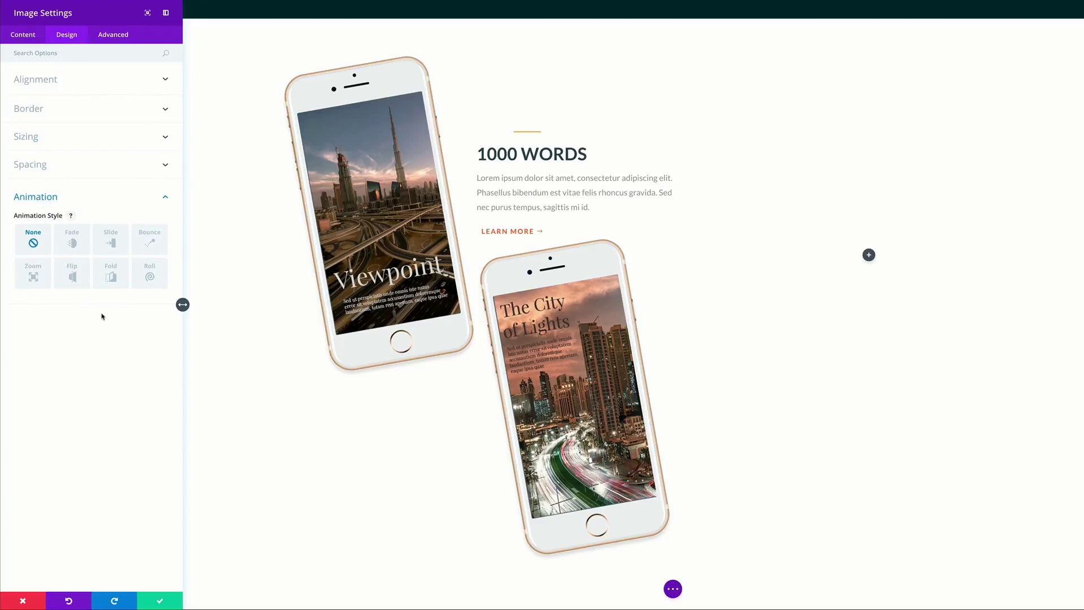
{"action": "left_click", "coordinate": [150, 276]}
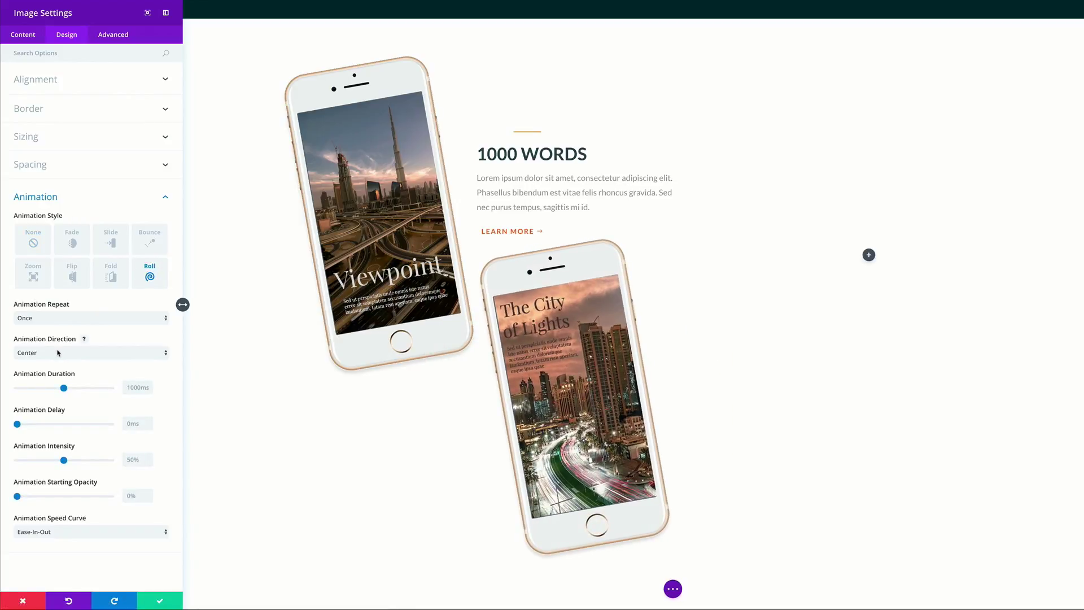
{"action": "left_click", "coordinate": [58, 352]}
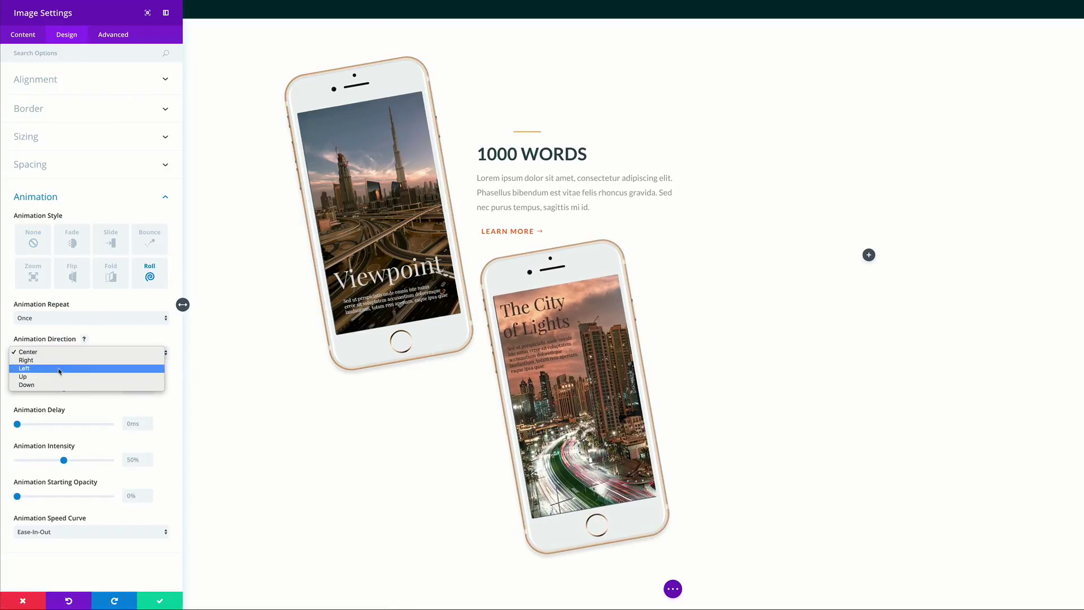
{"action": "left_click", "coordinate": [60, 368]}
Set the City of Lights image's animation intensity to 13% and starting opacity to 100%, and save the module
{"action": "left_click", "coordinate": [131, 459]}
{"action": "type", "text": "13"}
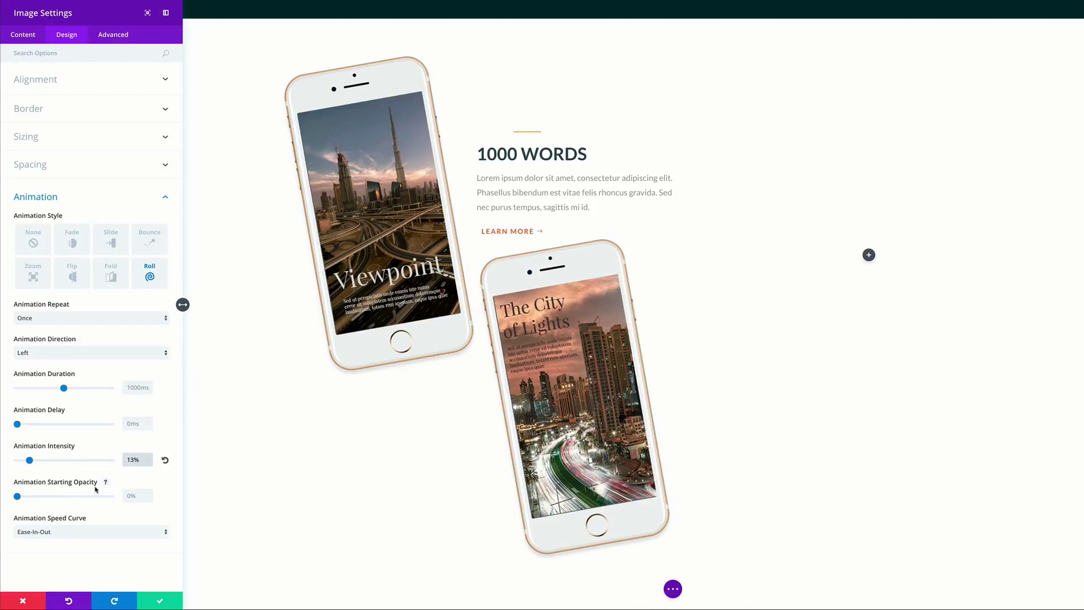
{"action": "left_click_drag", "start_coordinate": [17, 496], "coordinate": [110, 497]}
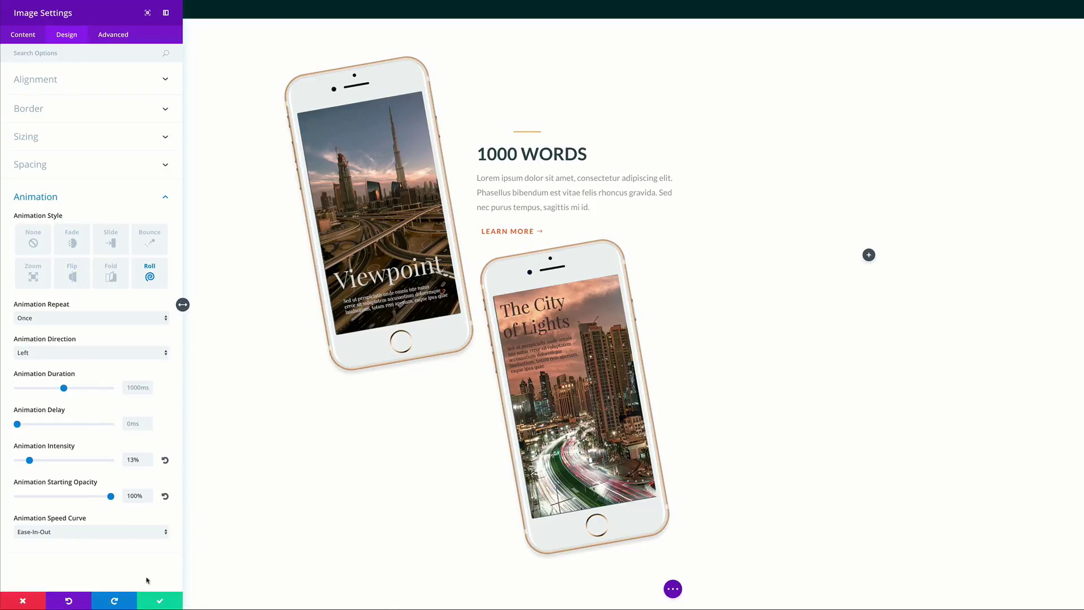
{"action": "left_click", "coordinate": [161, 602]}
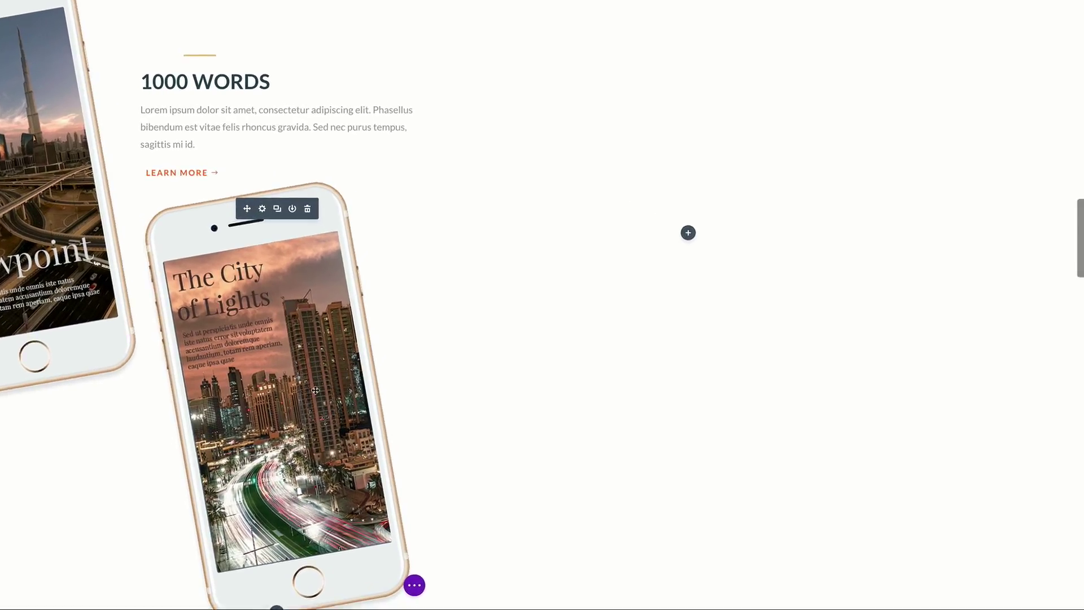
Duplicate the City of Lights image and move the copy into the empty third column
{"action": "scroll", "coordinate": [456, 320], "scroll_direction": "down", "scroll_amount": 2}
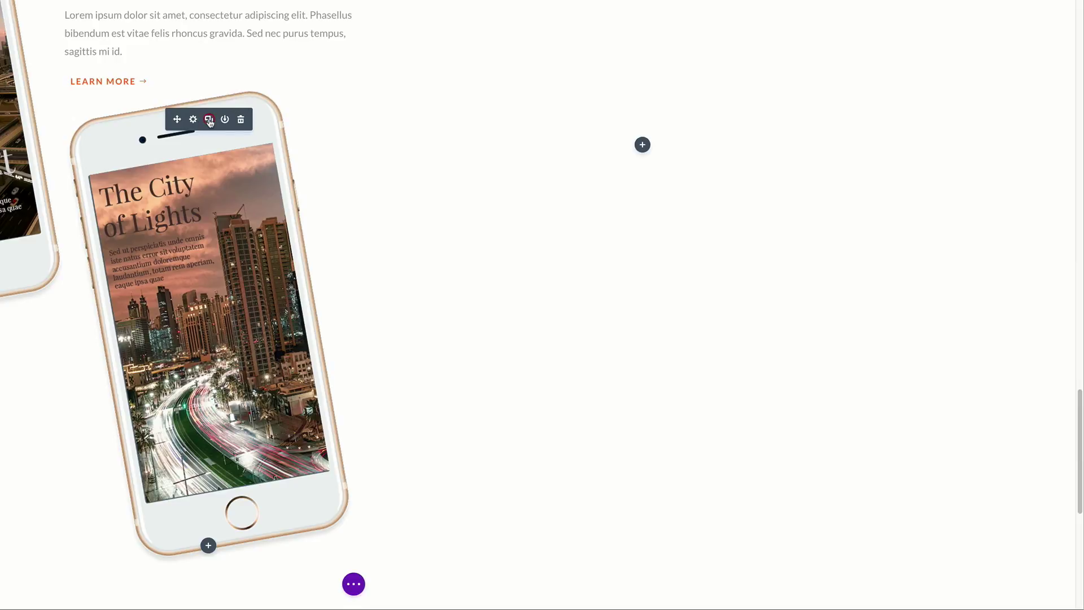
{"action": "left_click", "coordinate": [208, 119]}
{"action": "scroll", "coordinate": [355, 196], "scroll_direction": "down", "scroll_amount": 3}
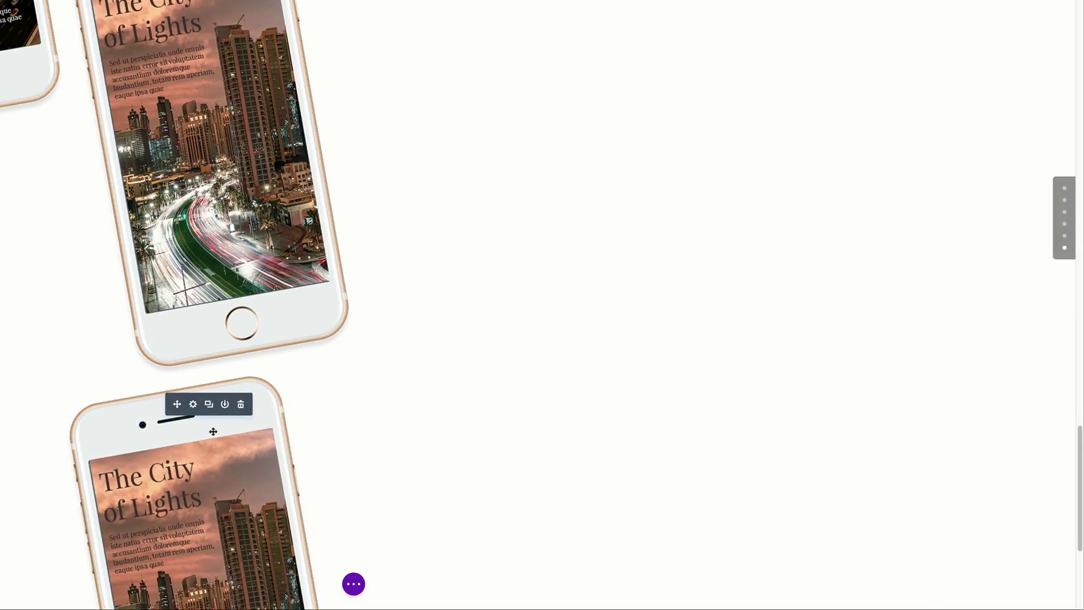
{"action": "left_click_drag", "start_coordinate": [177, 404], "coordinate": [646, 102]}
{"action": "scroll", "coordinate": [645, 102], "scroll_direction": "down", "scroll_amount": 3}
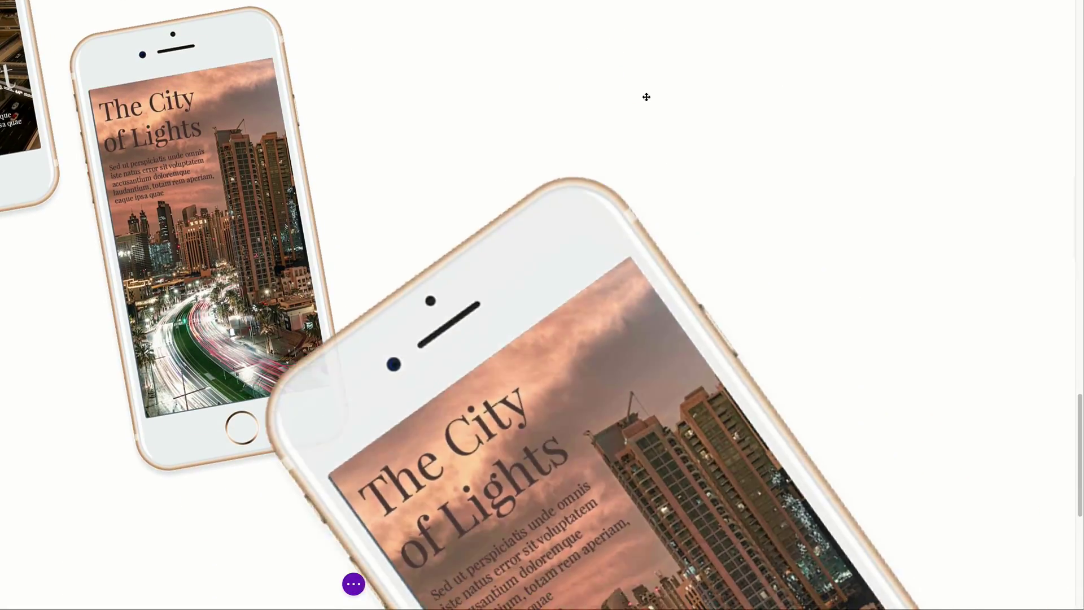
{"action": "scroll", "coordinate": [806, 249], "scroll_direction": "down", "scroll_amount": 3}
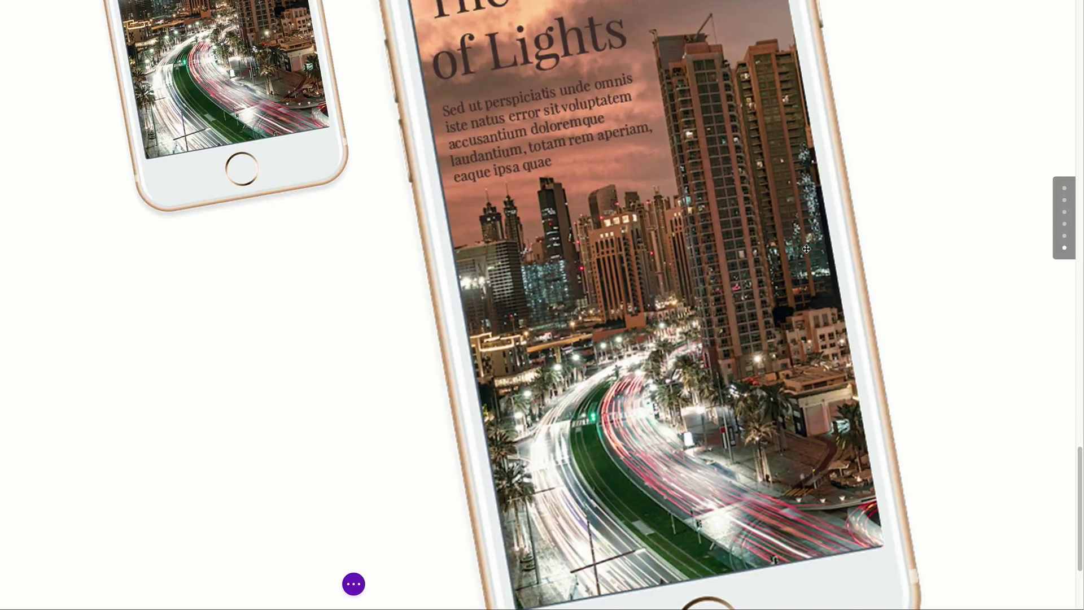
{"action": "scroll", "coordinate": [806, 249], "scroll_direction": "up", "scroll_amount": 8}
{"action": "scroll", "coordinate": [806, 249], "scroll_direction": "down", "scroll_amount": 4}
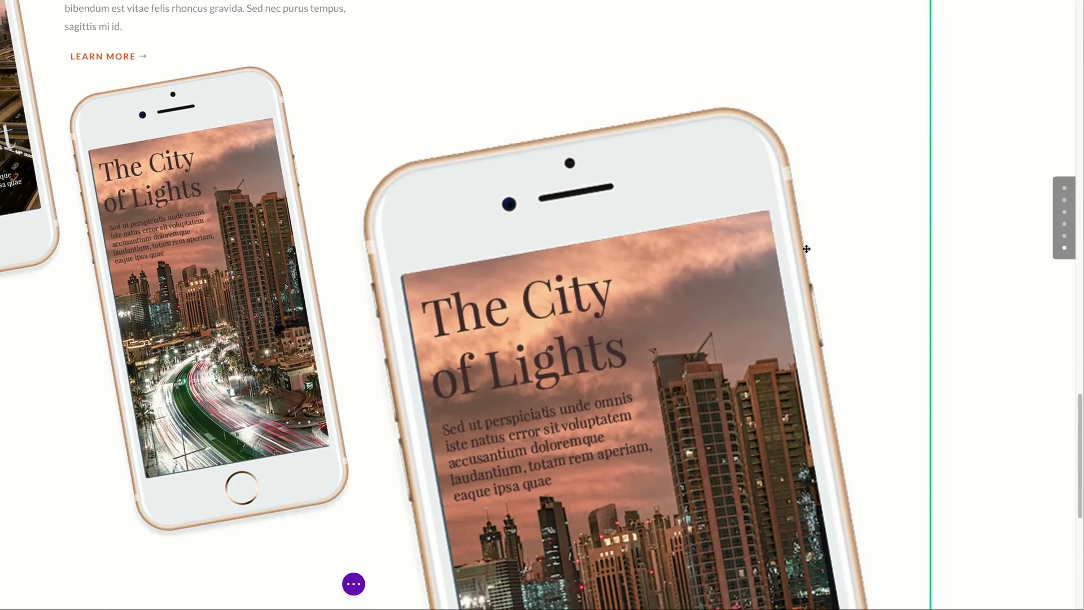
Replace the third column's picture with the landscape phone image titled Adventure Out and save the module
{"action": "left_click", "coordinate": [628, 136]}
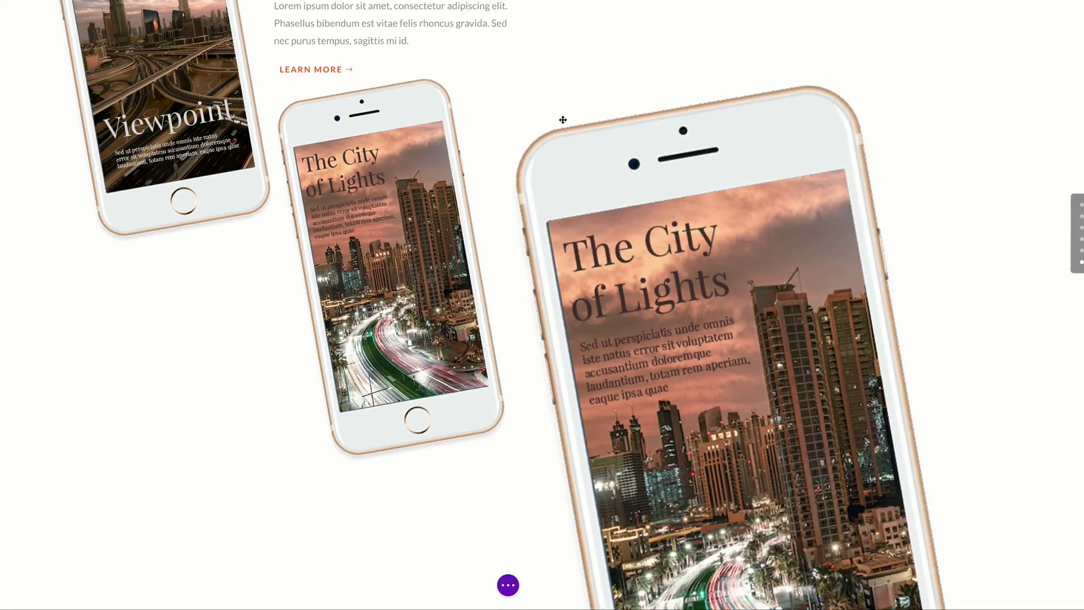
{"action": "left_click", "coordinate": [152, 115]}
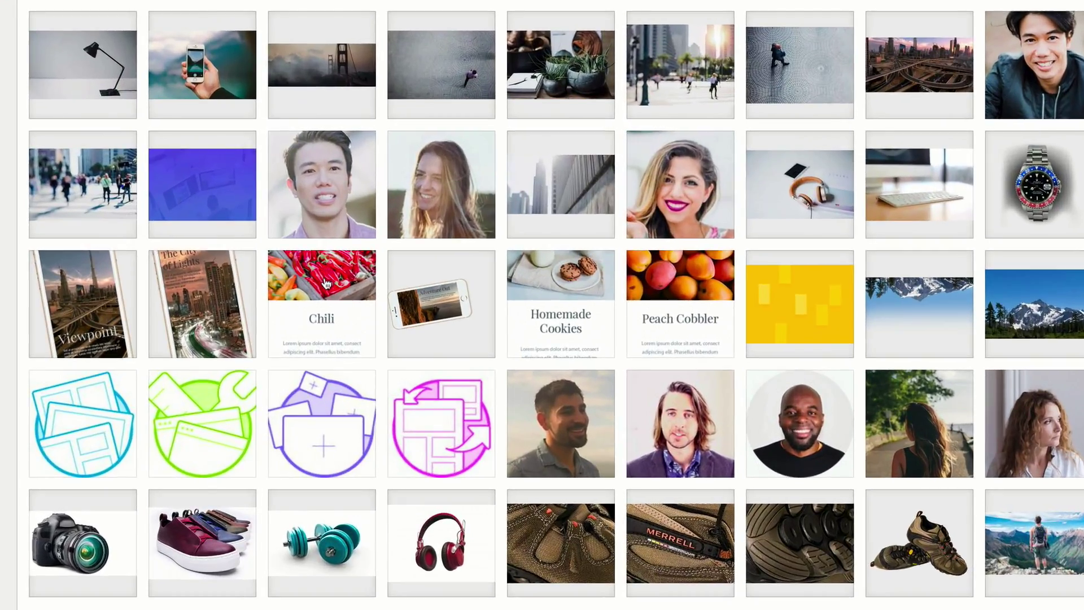
{"action": "left_click", "coordinate": [447, 316]}
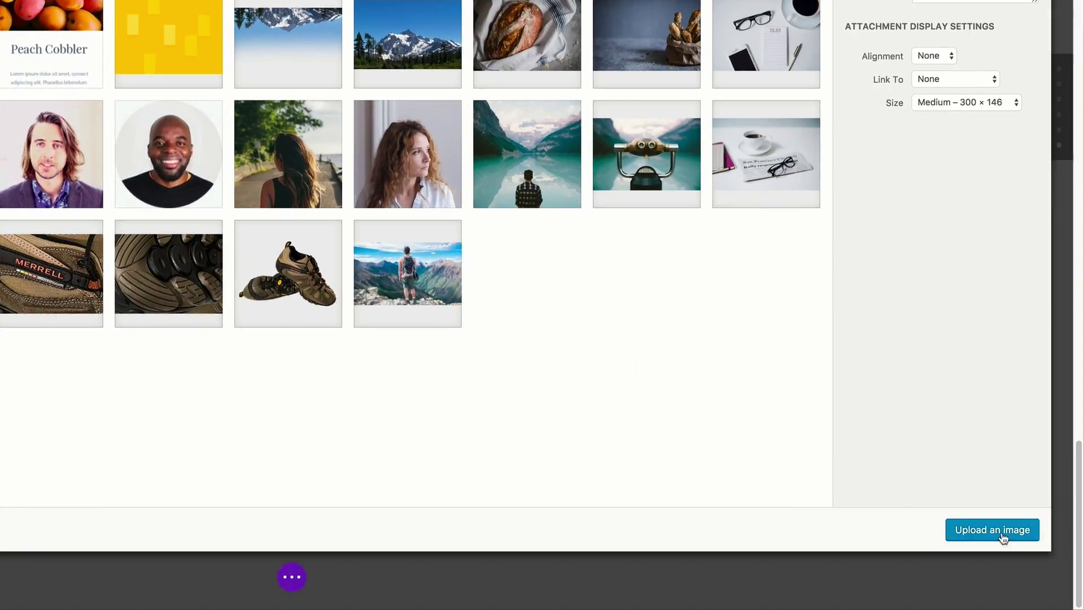
{"action": "left_click", "coordinate": [1000, 531]}
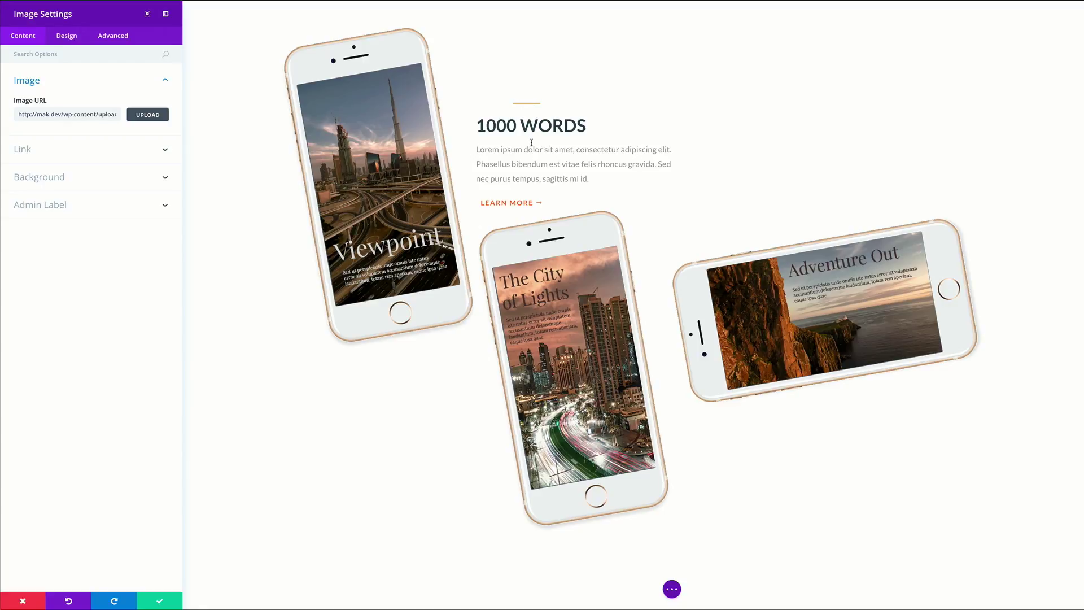
{"action": "left_click", "coordinate": [159, 601]}
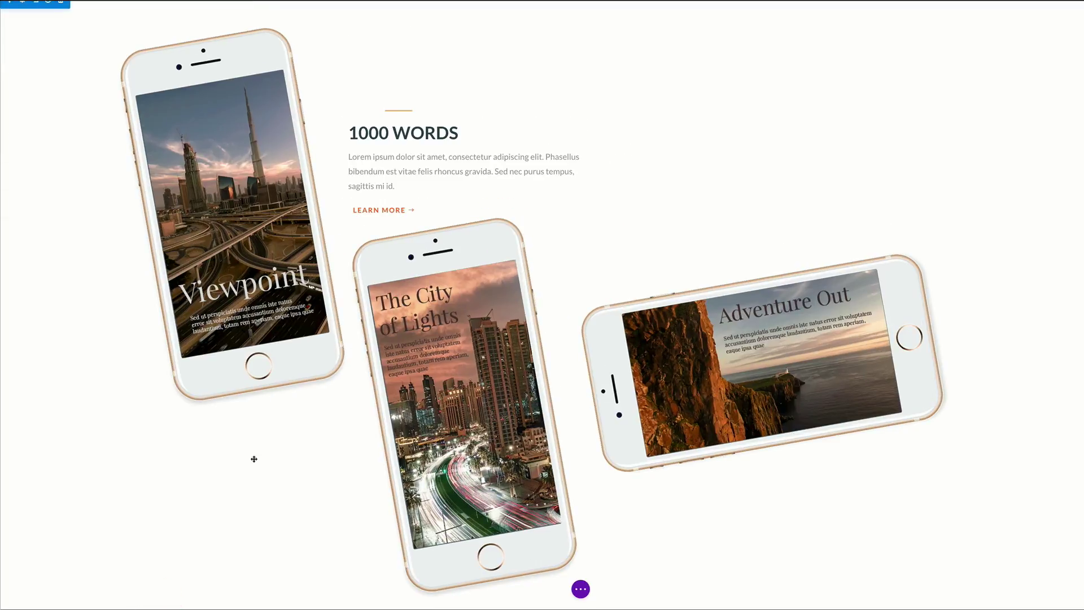
Duplicate the divider above 1000 Words and move the copy below the Adventure Out image
{"action": "mouse_move", "coordinate": [380, 97]}
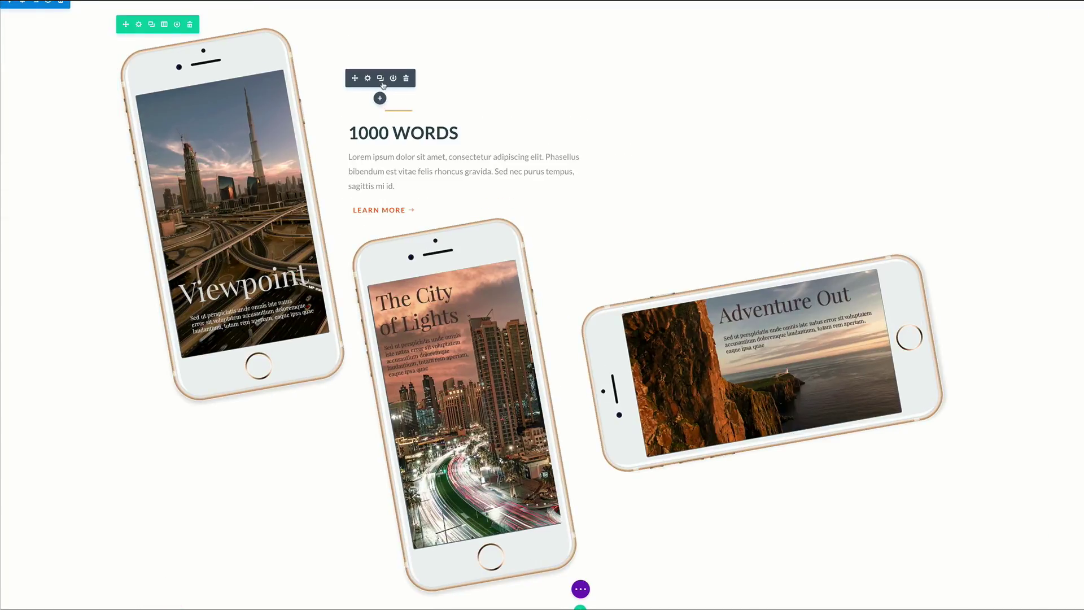
{"action": "left_click", "coordinate": [381, 79]}
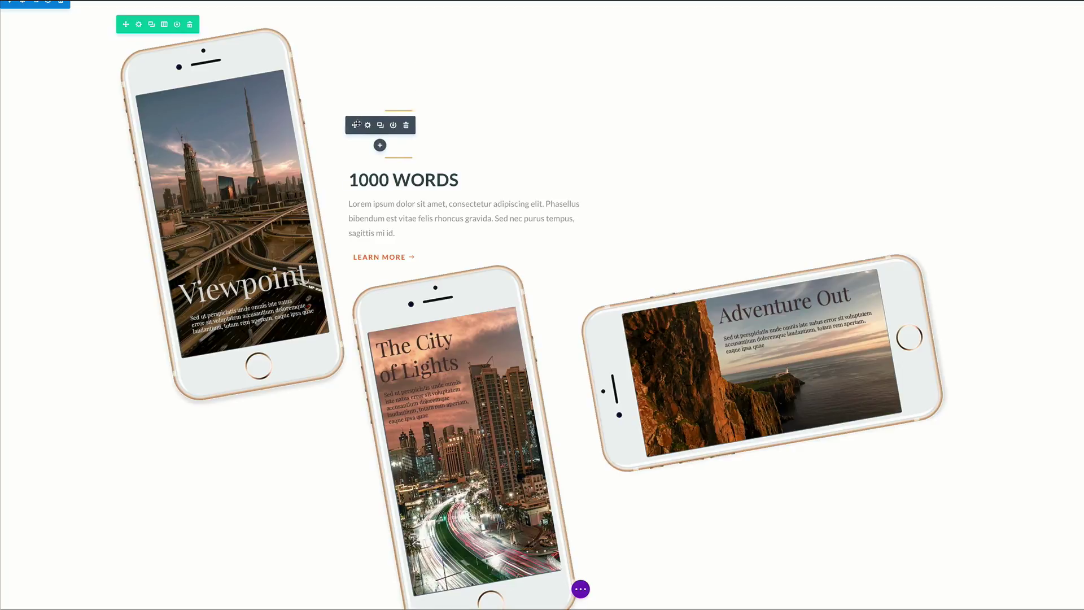
{"action": "left_click_drag", "start_coordinate": [355, 126], "coordinate": [730, 511]}
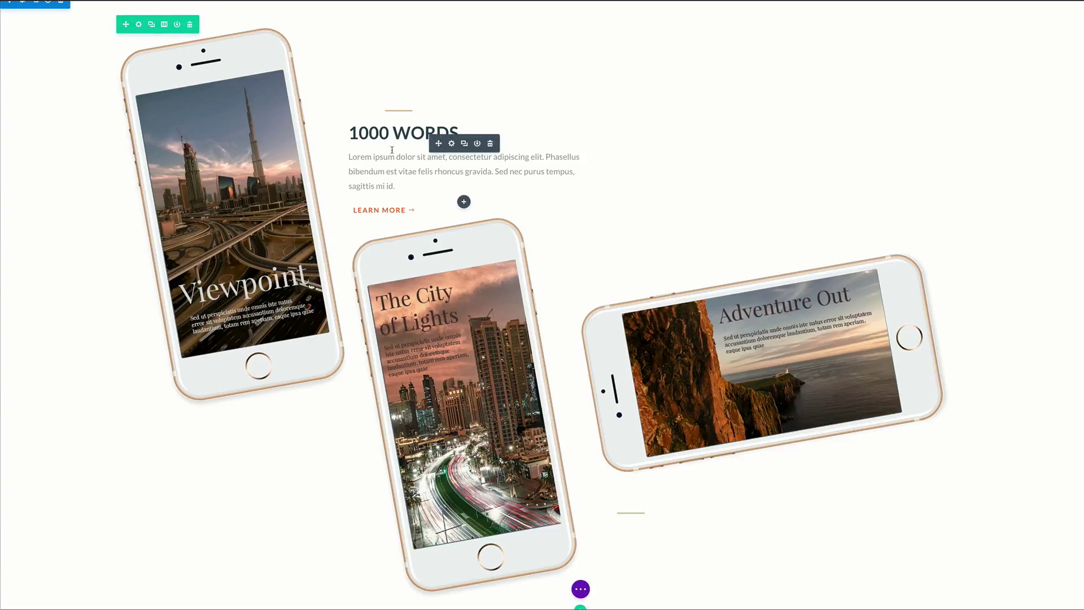
Duplicate the 1000 Words call to action and move the copy below the third column's divider
{"action": "left_click", "coordinate": [465, 145]}
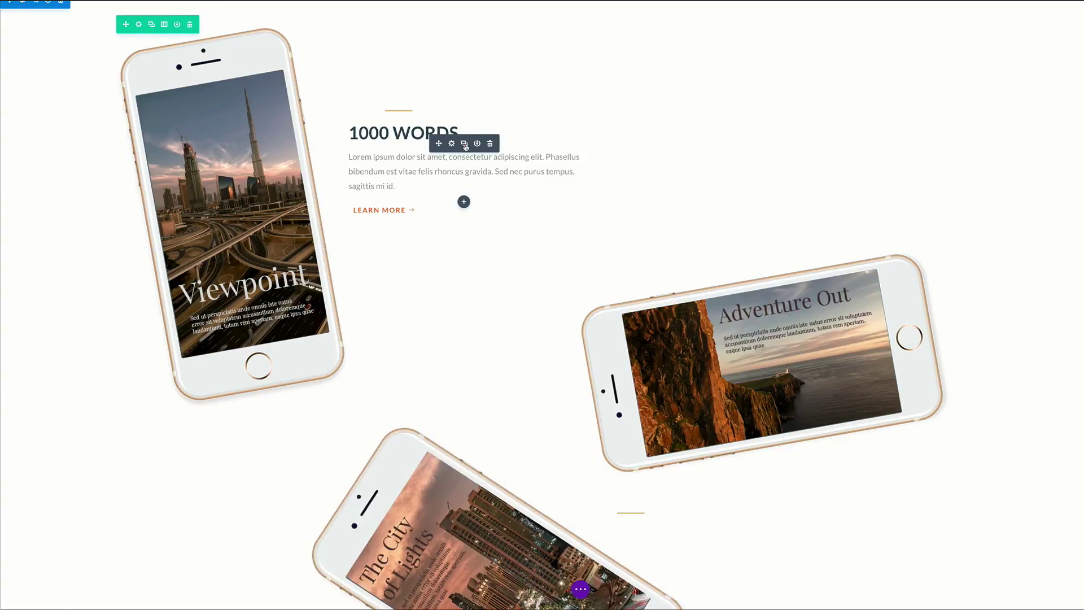
{"action": "left_click_drag", "start_coordinate": [439, 240], "coordinate": [636, 542]}
{"action": "scroll", "coordinate": [312, 414], "scroll_direction": "down", "scroll_amount": 1}
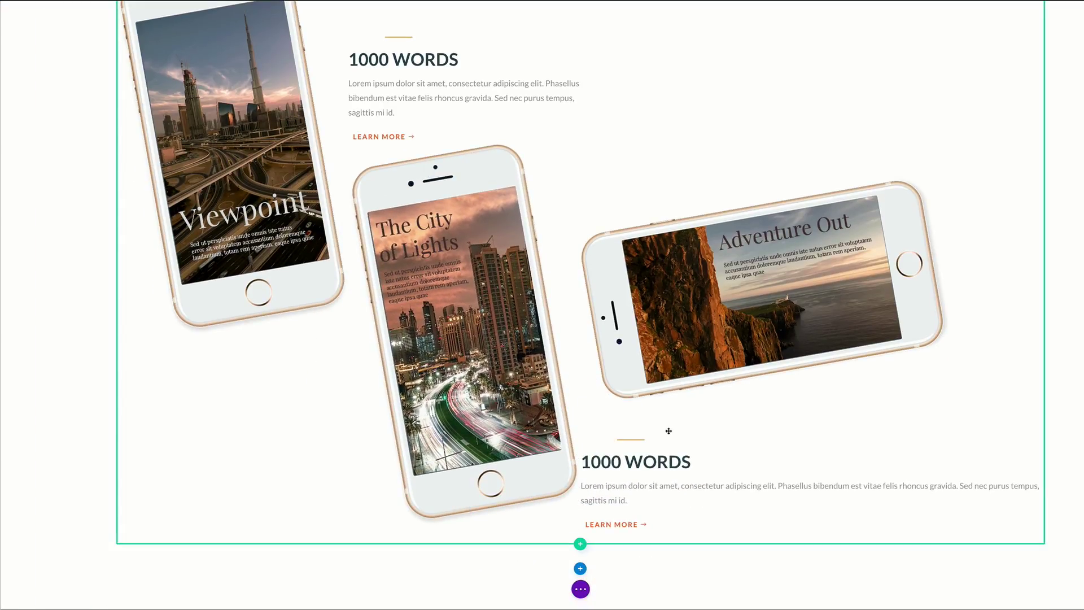
Set the third column divider's animation direction to Left and save the module
{"action": "mouse_move", "coordinate": [664, 402]}
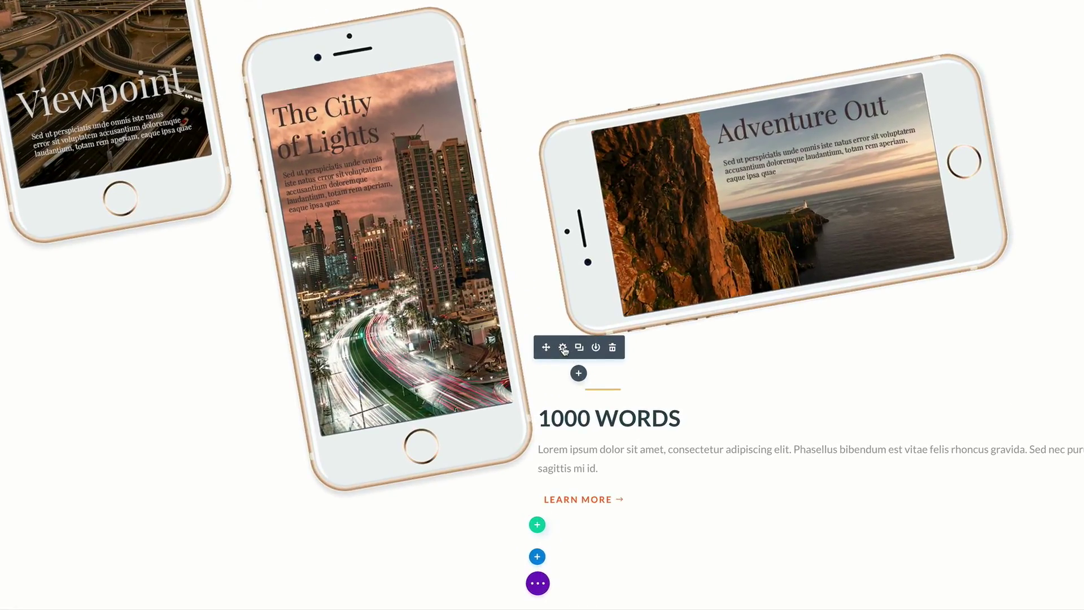
{"action": "left_click", "coordinate": [562, 347]}
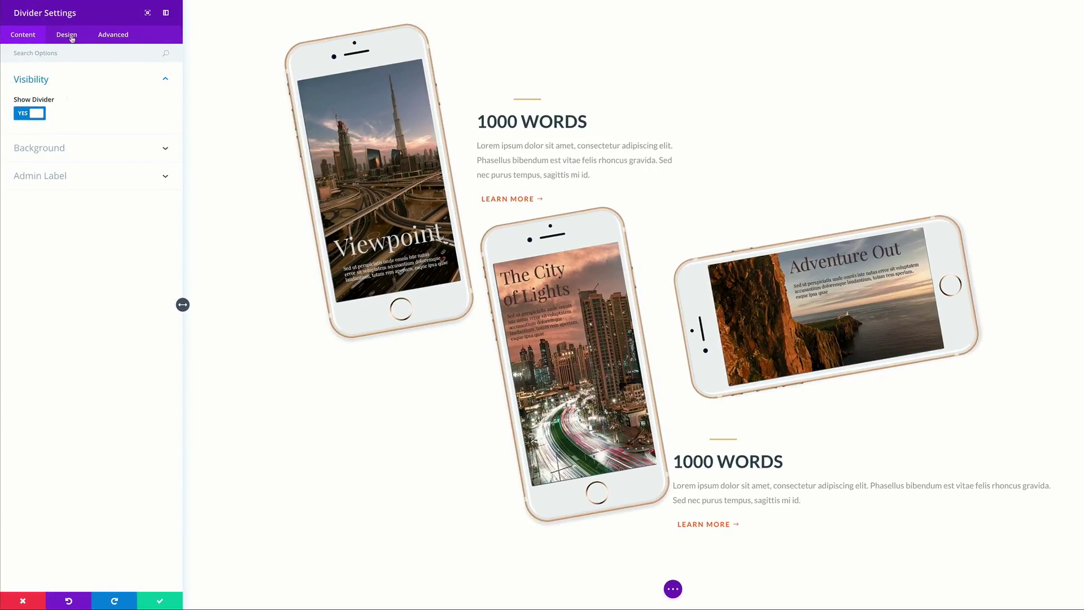
{"action": "left_click", "coordinate": [73, 37]}
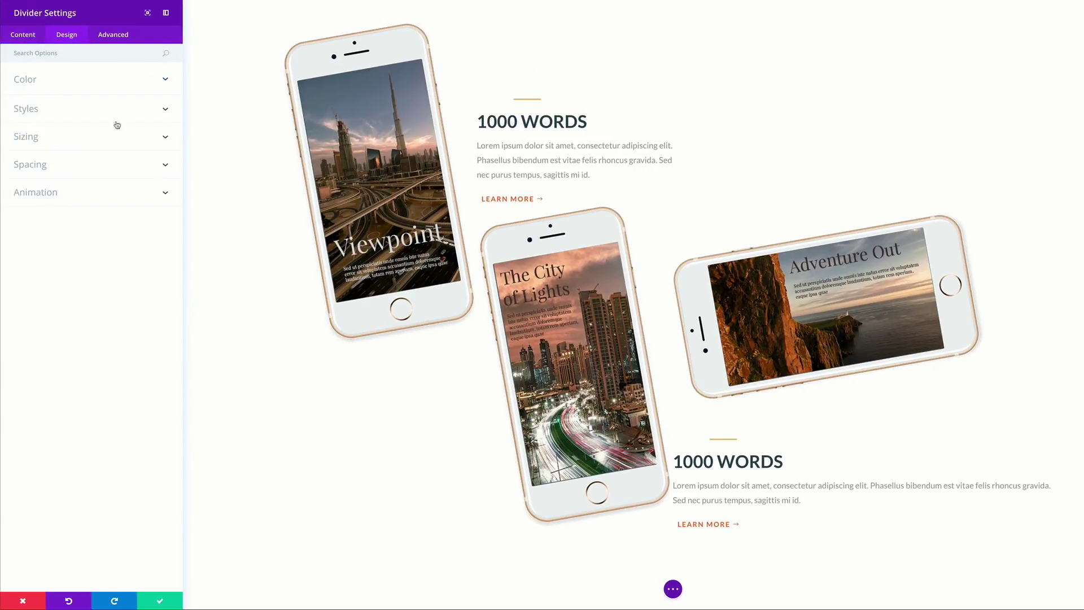
{"action": "left_click", "coordinate": [58, 195]}
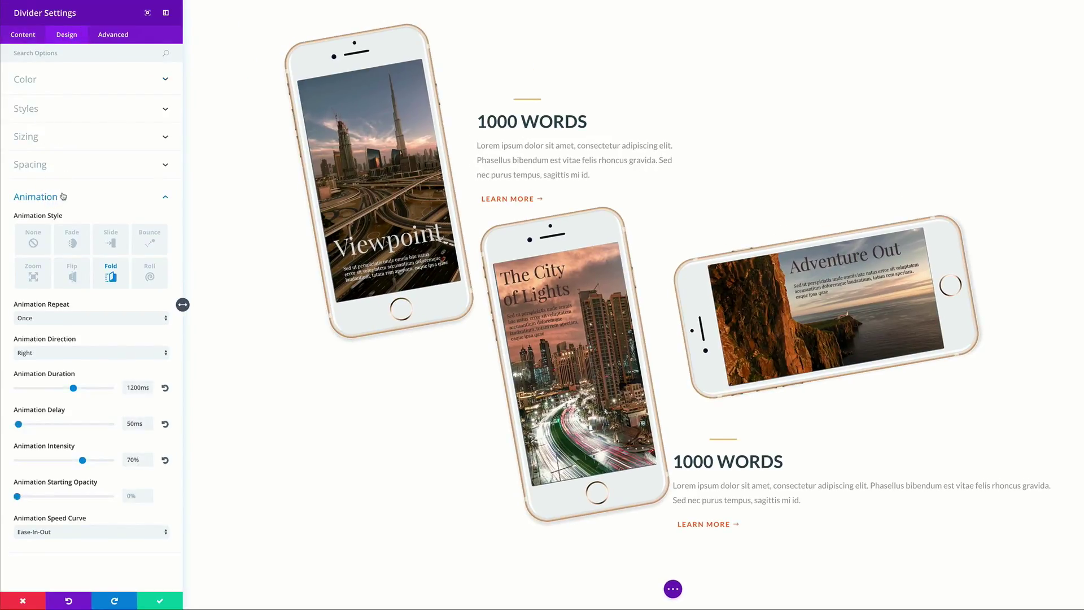
{"action": "left_click", "coordinate": [66, 354]}
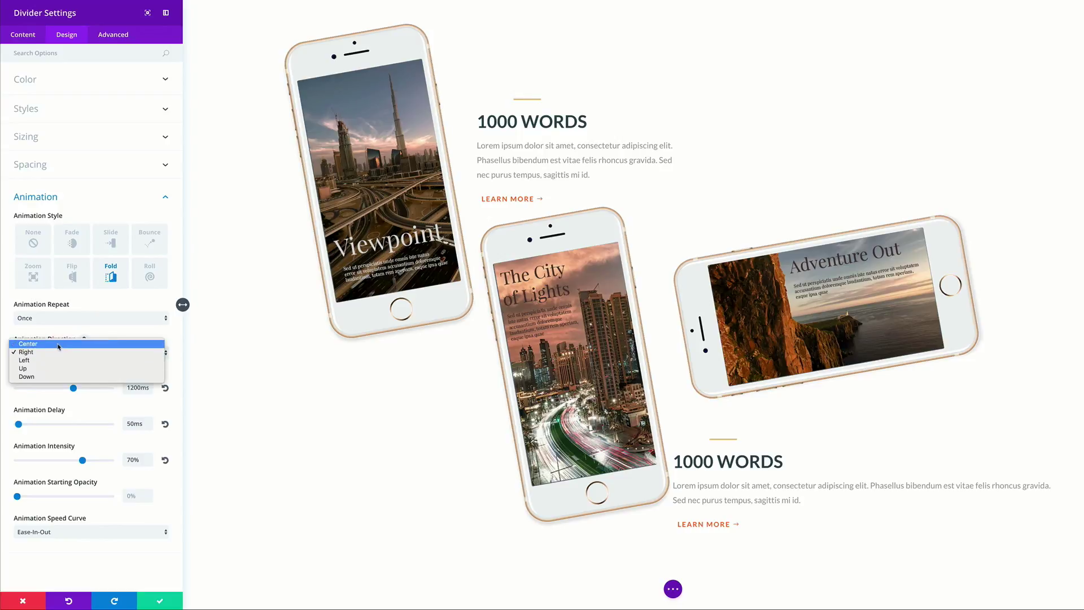
{"action": "left_click", "coordinate": [55, 363]}
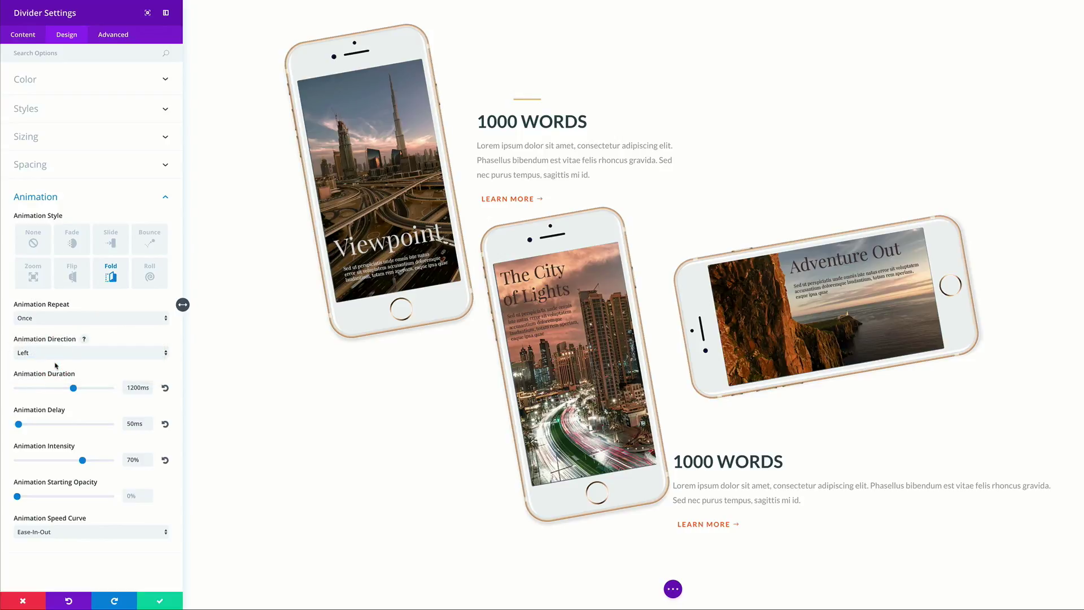
{"action": "left_click", "coordinate": [161, 601]}
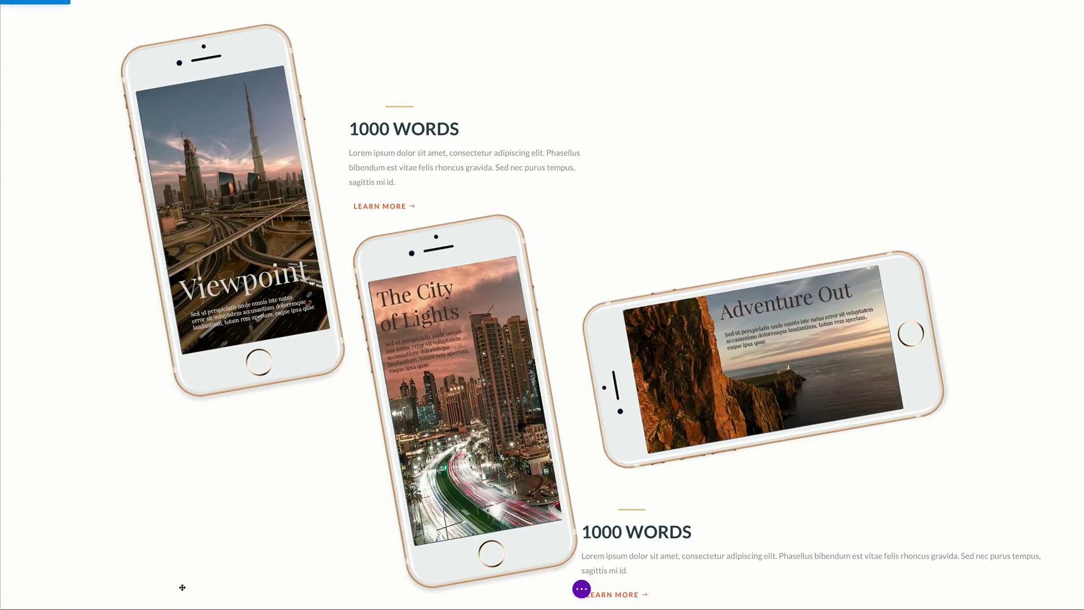
Change the third column call to action's title to "A new way of building"
{"action": "scroll", "coordinate": [573, 300], "scroll_direction": "down", "scroll_amount": 2}
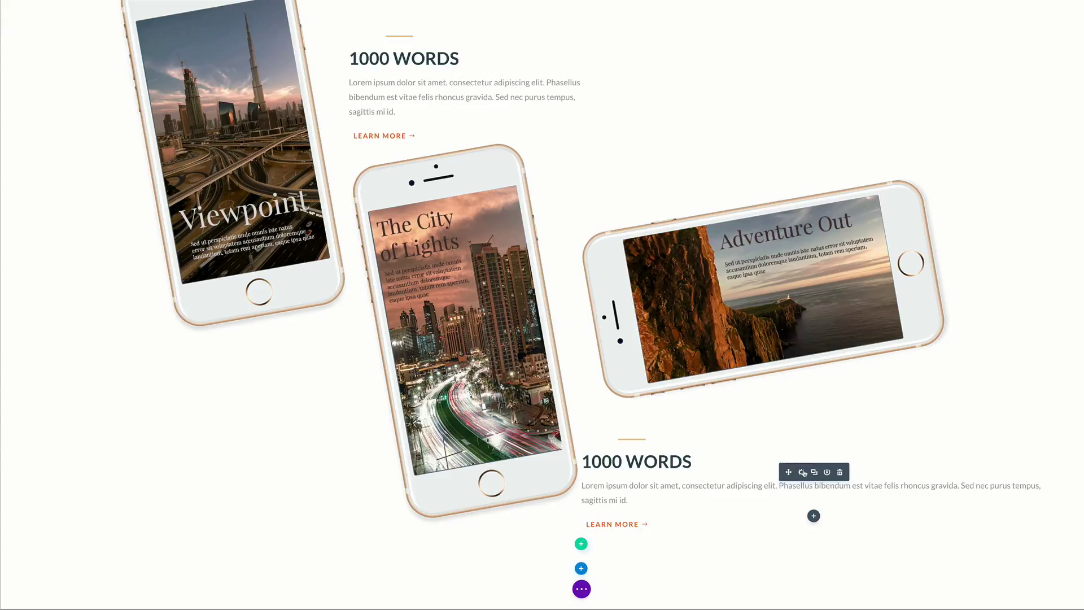
{"action": "left_click", "coordinate": [802, 472]}
{"action": "left_click", "coordinate": [65, 114]}
{"action": "key", "text": "ctrl+a"}
{"action": "type", "text": "A new way of building"}
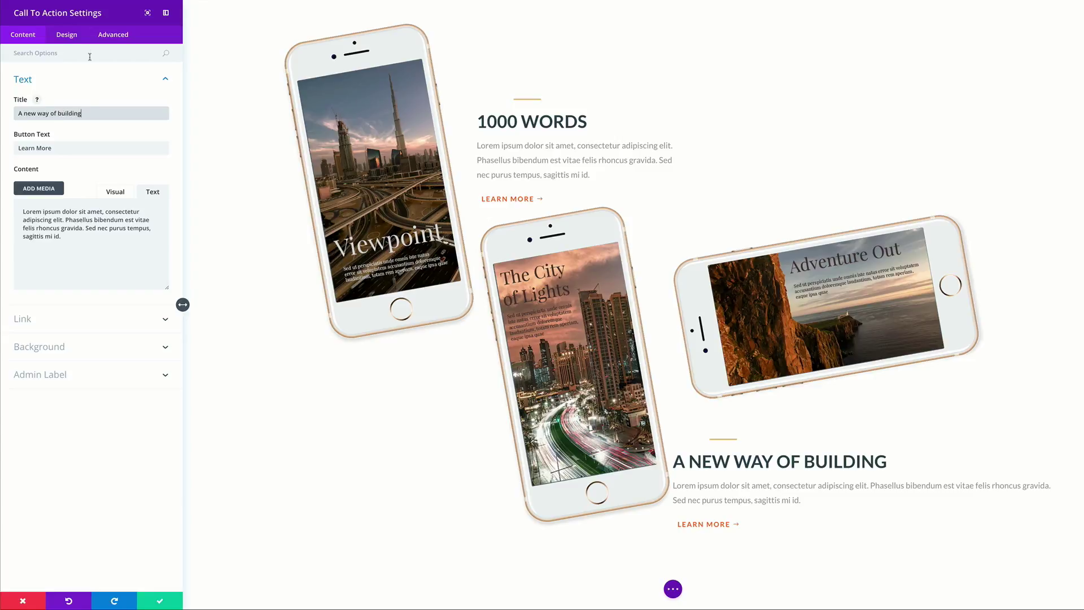
Set the third column call to action's custom padding to 80px for top, bottom and left
{"action": "left_click", "coordinate": [66, 35]}
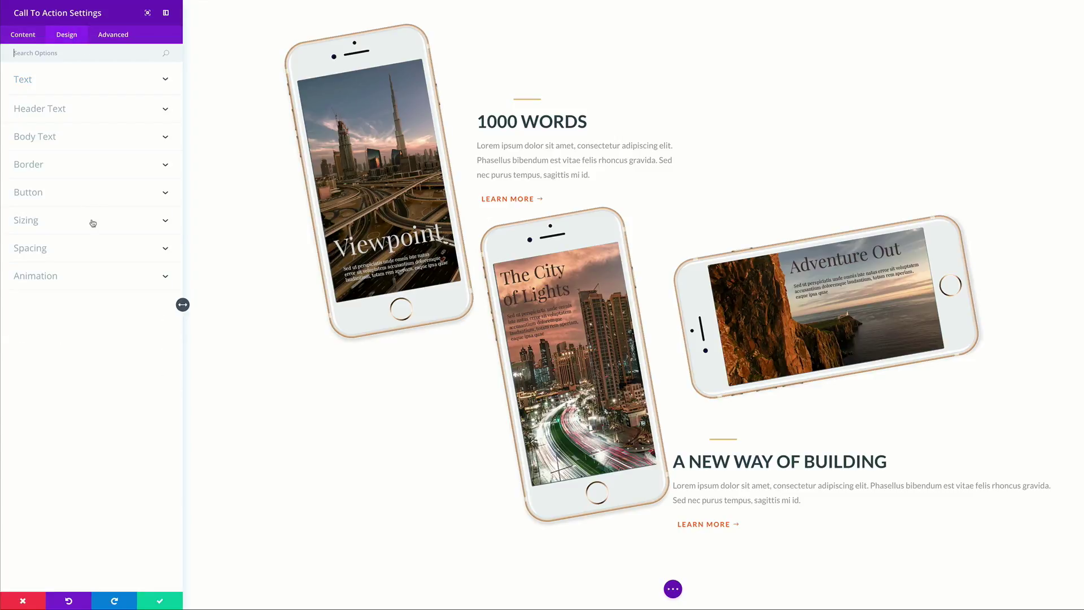
{"action": "left_click", "coordinate": [101, 248]}
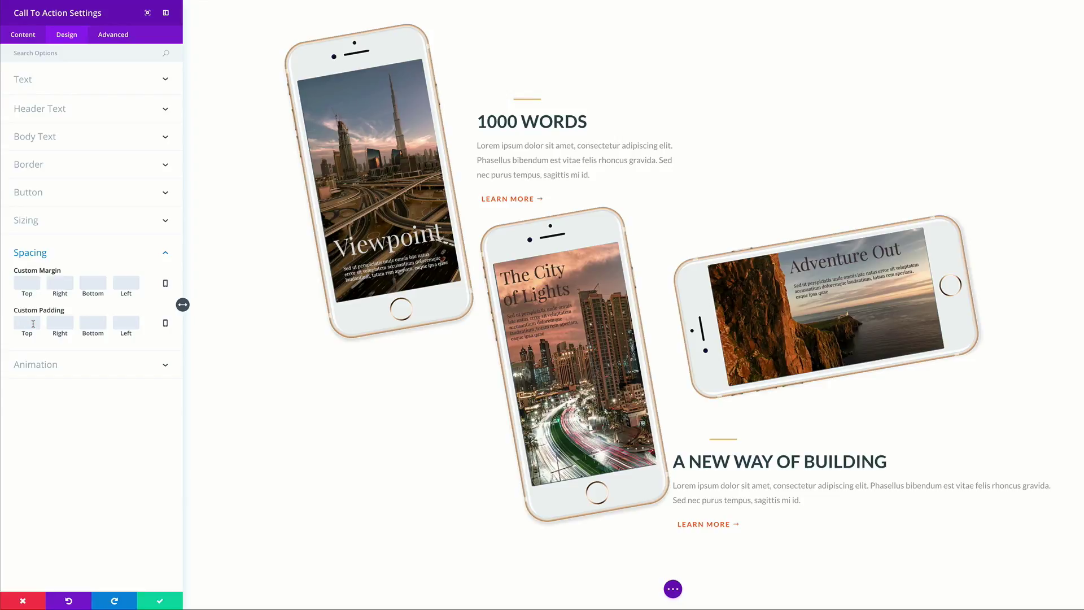
{"action": "type", "text": "80"}
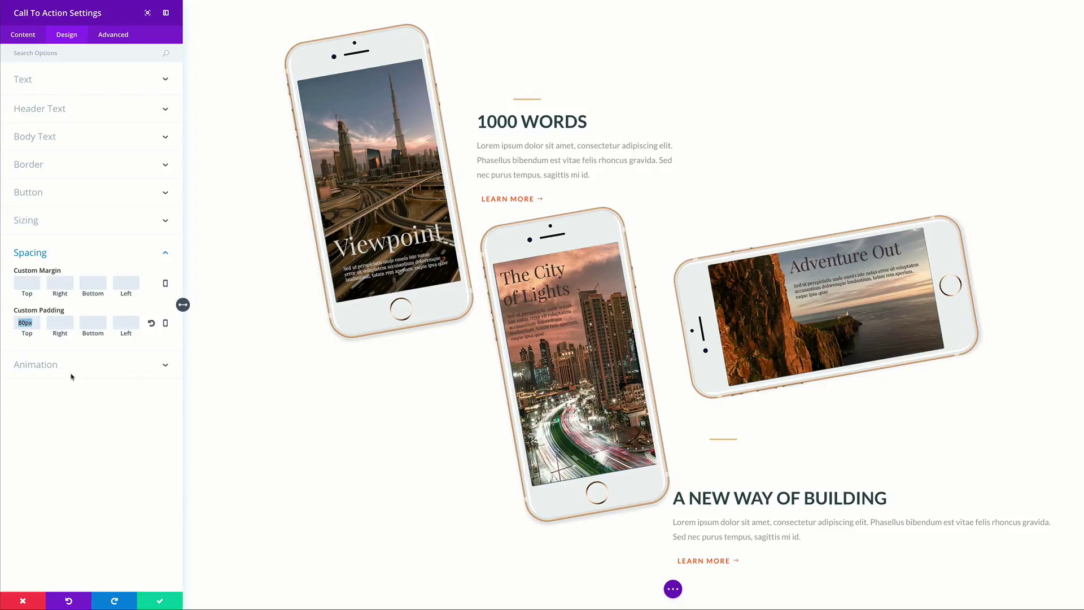
{"action": "left_click", "coordinate": [91, 322]}
{"action": "type", "text": "80px"}
{"action": "type", "text": "80px"}
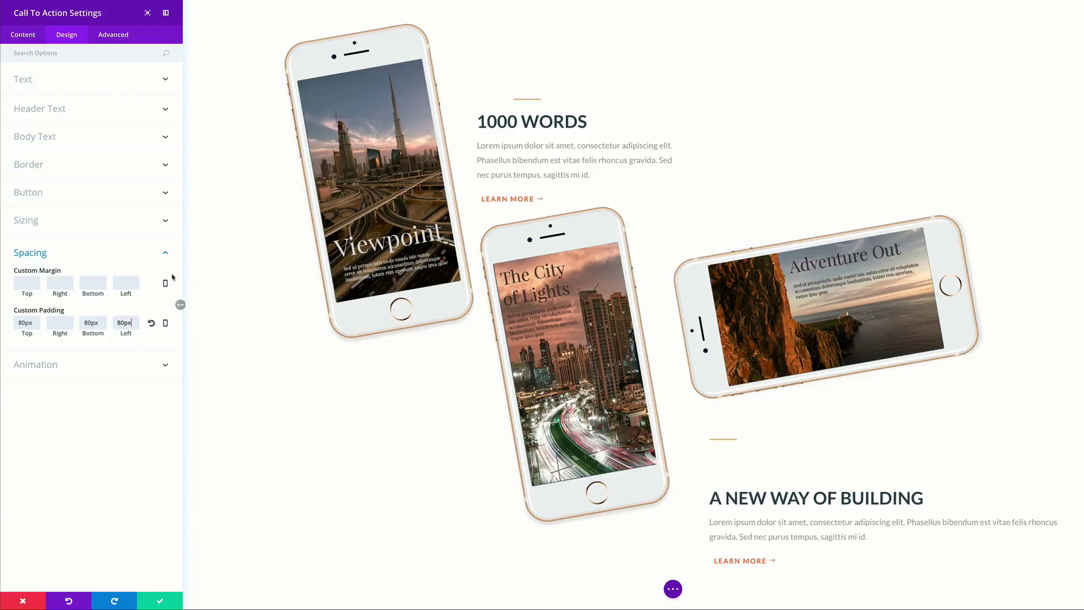
Set the third column call to action's animation direction to Left
{"action": "left_click", "coordinate": [80, 363]}
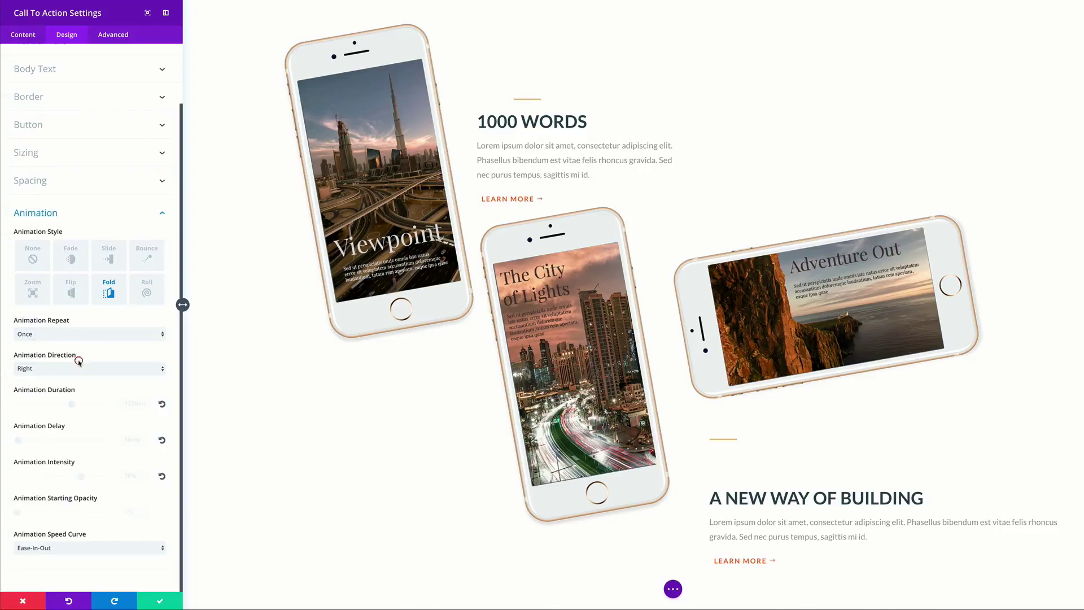
{"action": "left_click", "coordinate": [48, 369]}
{"action": "left_click", "coordinate": [51, 377]}
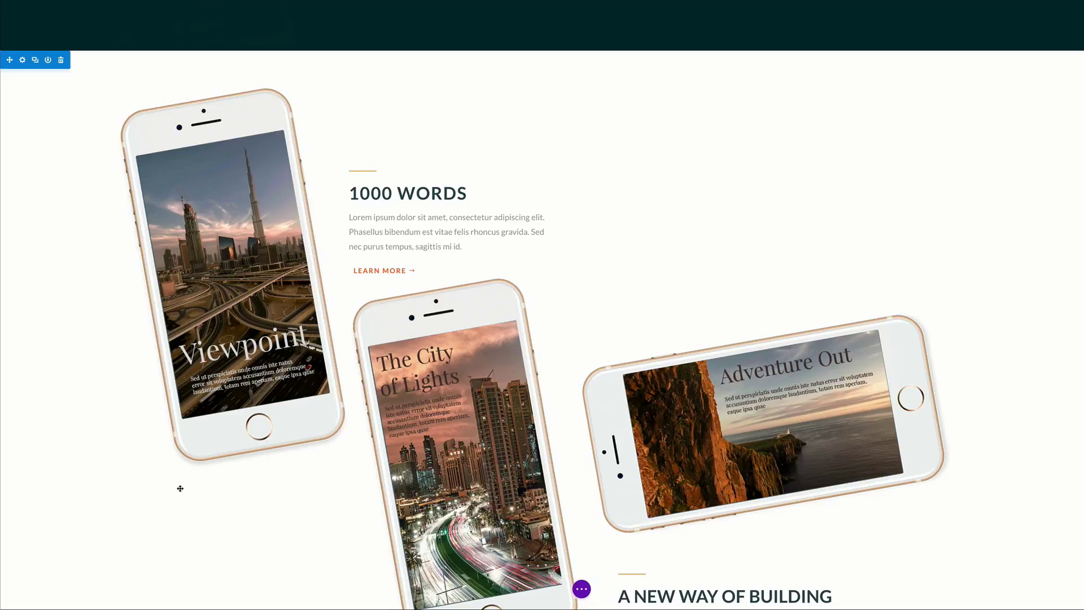
Expand the page settings bar, then exit the Visual Builder to the live page
{"action": "scroll", "coordinate": [180, 488], "scroll_direction": "down", "scroll_amount": 1}
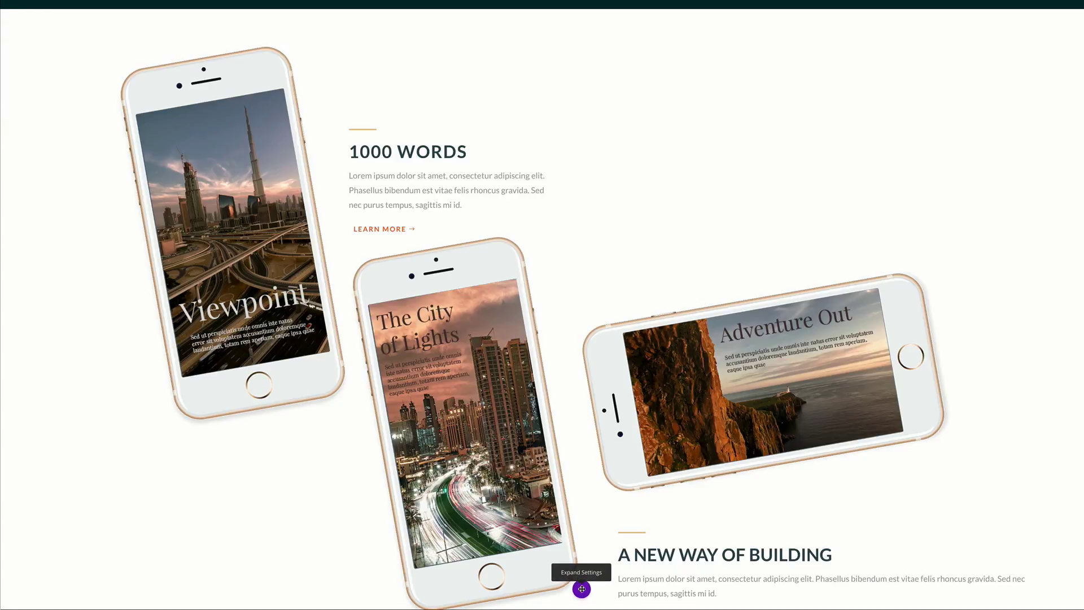
{"action": "left_click", "coordinate": [581, 588]}
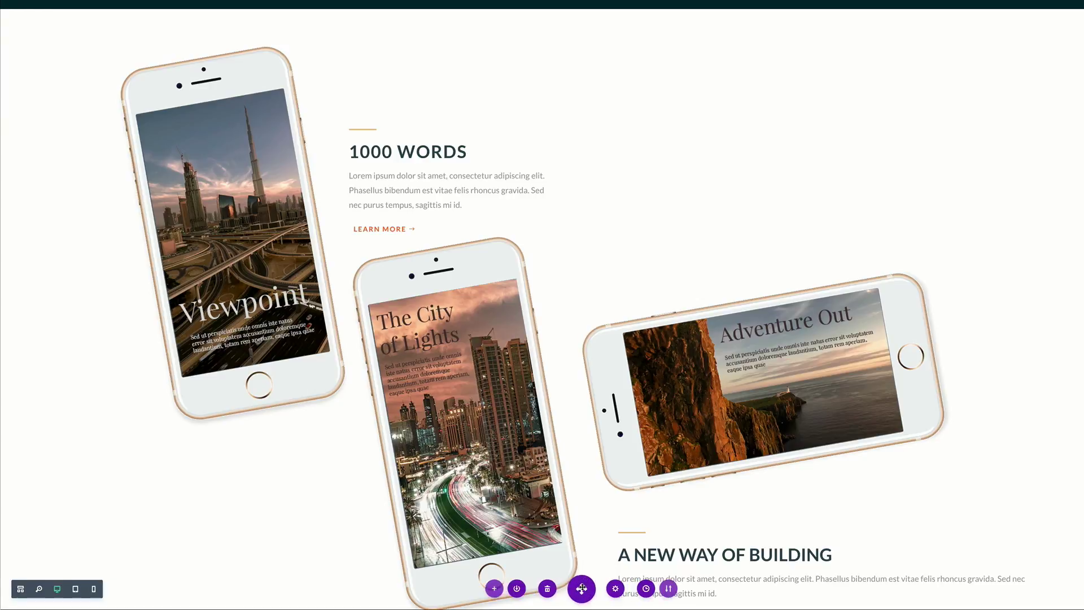
{"action": "left_click", "coordinate": [813, 489]}
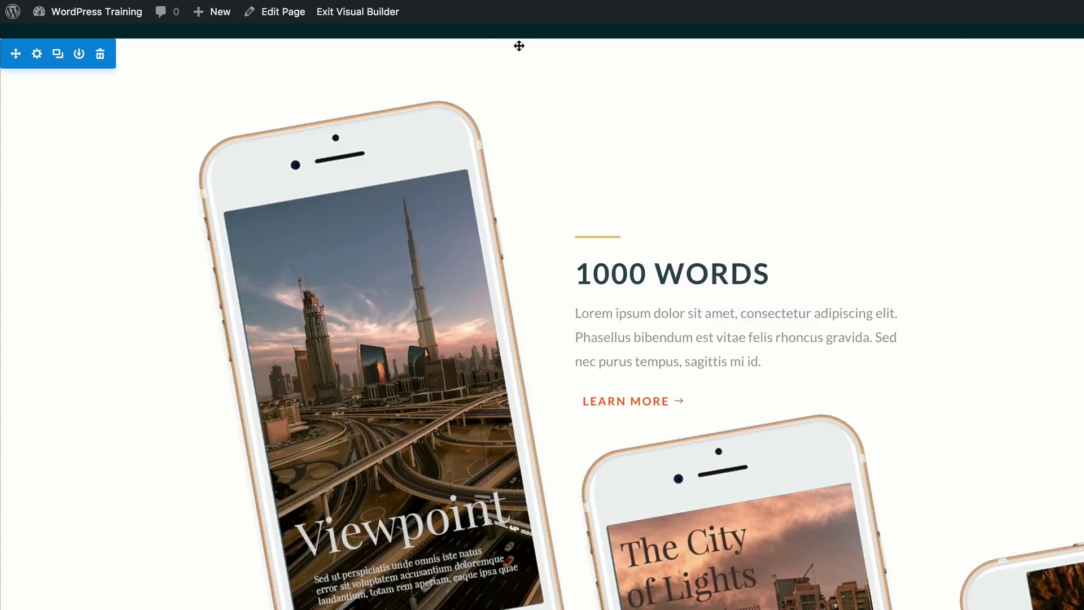
{"action": "left_click", "coordinate": [377, 18]}
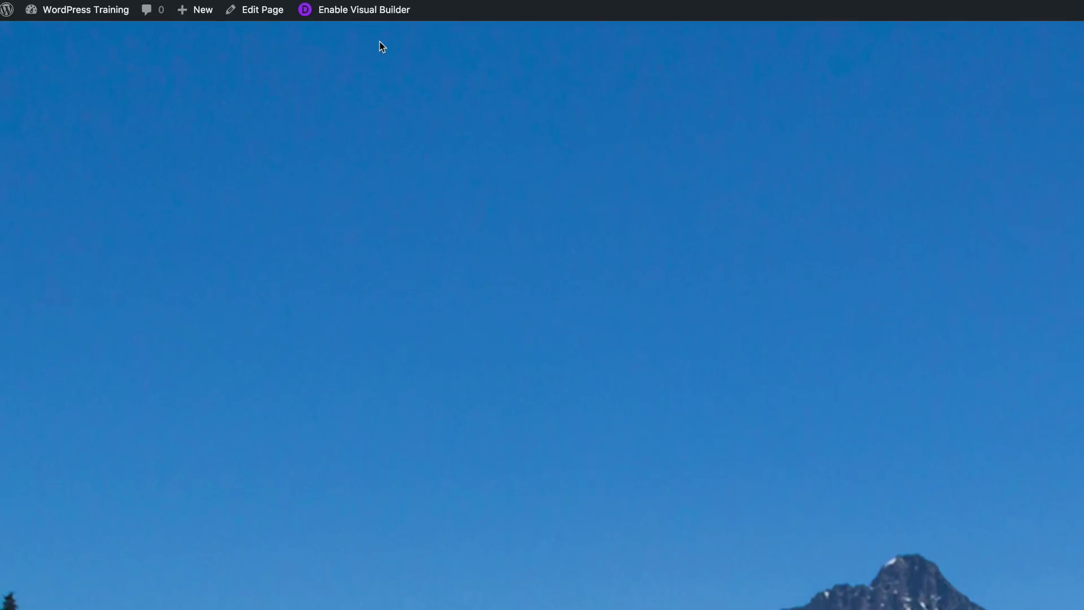